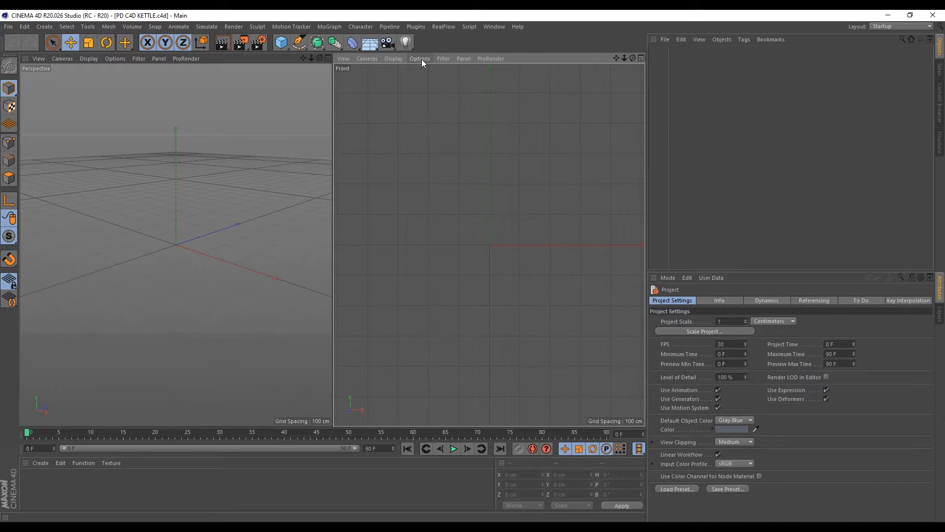
Load KETTLE 2.png as the Front viewport's background image and set its alpha mode to Normal
{"action": "left_click", "coordinate": [488, 302]}
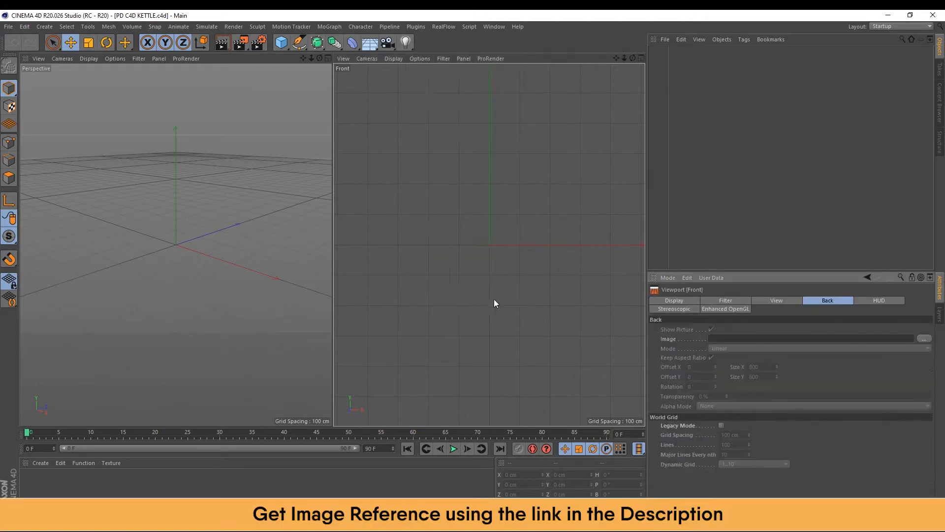
{"action": "left_click", "coordinate": [928, 339]}
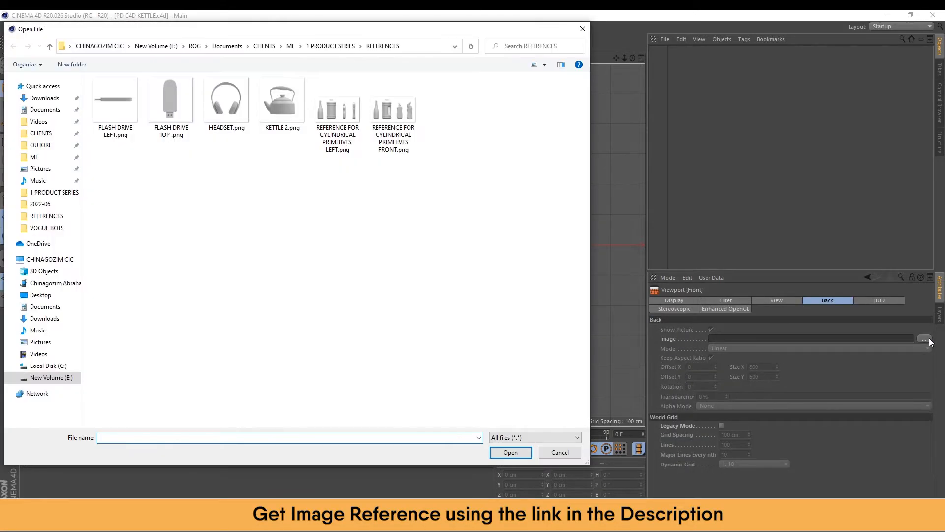
{"action": "double_click", "coordinate": [271, 101]}
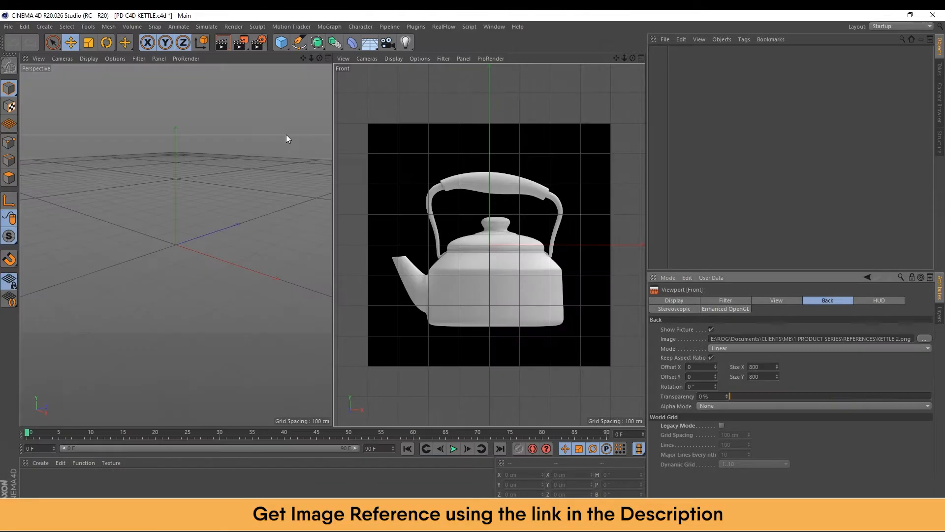
{"action": "left_click", "coordinate": [708, 403]}
{"action": "left_click", "coordinate": [717, 422]}
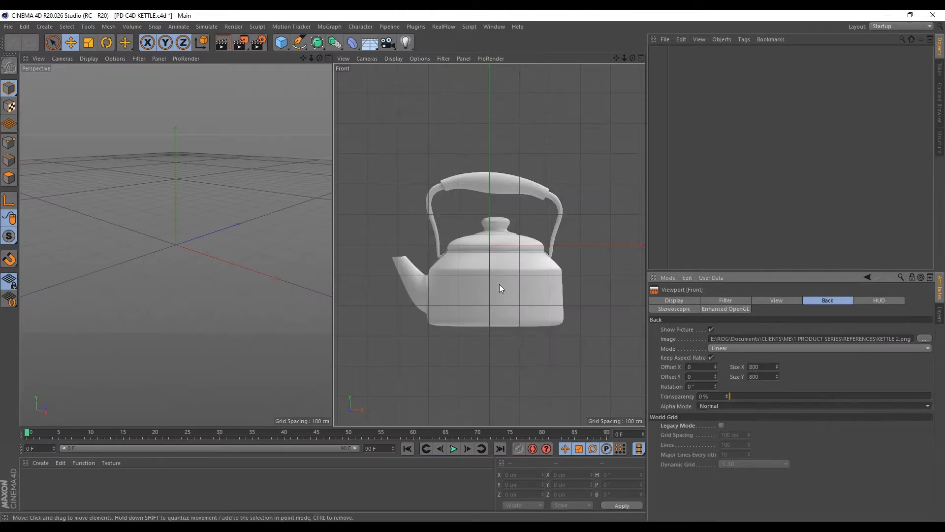
Shift the background image to a Y offset of about 269 so the kettle's base meets the horizontal axis, and set its transparency to 78%
{"action": "scroll", "coordinate": [497, 289], "scroll_direction": "up", "scroll_amount": 2}
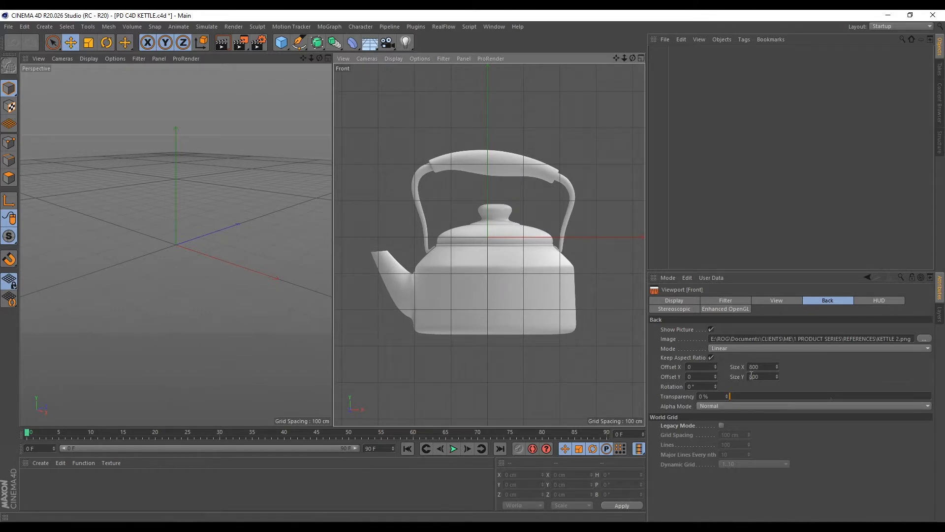
{"action": "left_click_drag", "start_coordinate": [715, 376], "coordinate": [715, 320]}
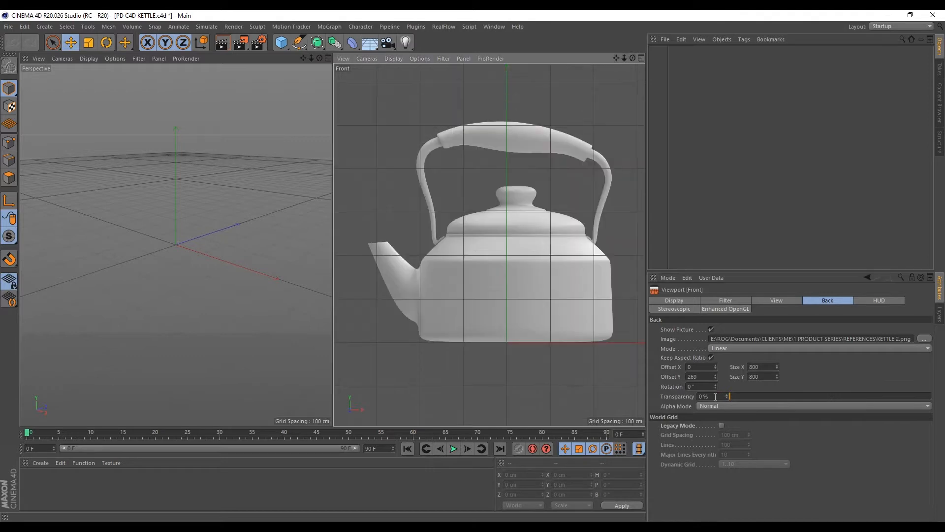
{"action": "left_click_drag", "start_coordinate": [711, 396], "coordinate": [645, 394]}
{"action": "type", "text": "78"}
{"action": "key", "text": "Return"}
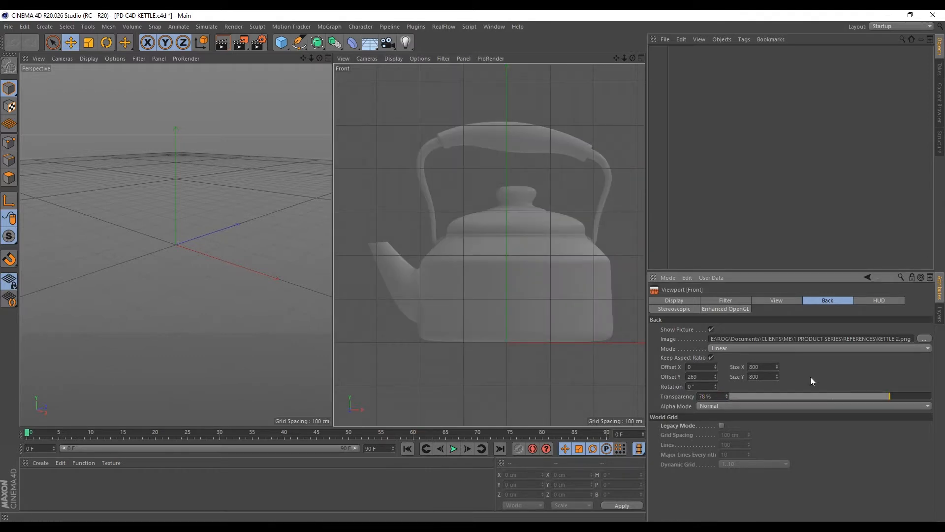
Add a cylinder and fit it to the lower kettle body in the Front view, with radius about 220 cm and height about 193 cm
{"action": "left_click", "coordinate": [281, 43]}
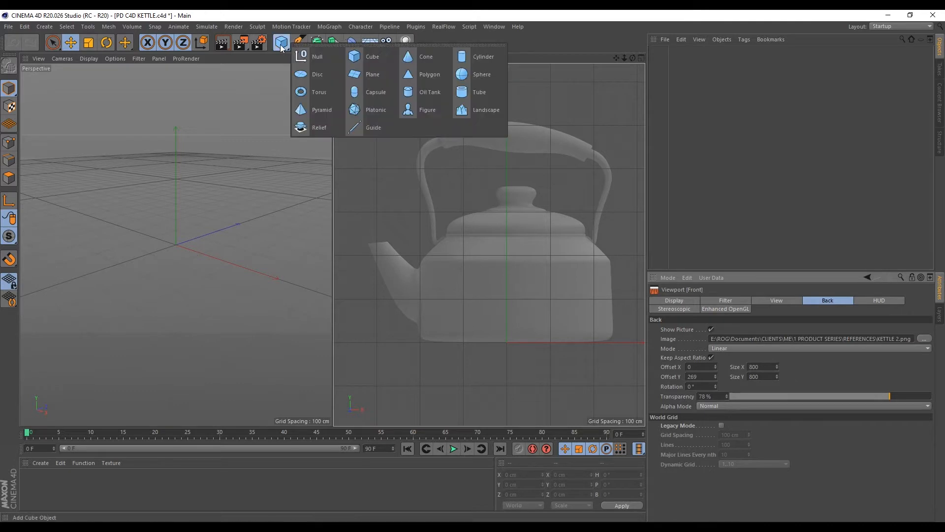
{"action": "left_click", "coordinate": [474, 60]}
{"action": "left_click_drag", "start_coordinate": [507, 283], "coordinate": [644, 238]}
{"action": "scroll", "coordinate": [509, 268], "scroll_direction": "up", "scroll_amount": 4}
{"action": "scroll", "coordinate": [590, 271], "scroll_direction": "down", "scroll_amount": 2}
{"action": "left_click_drag", "start_coordinate": [551, 303], "coordinate": [567, 300]}
{"action": "scroll", "coordinate": [567, 301], "scroll_direction": "up", "scroll_amount": 2}
{"action": "left_click_drag", "start_coordinate": [507, 251], "coordinate": [506, 236]}
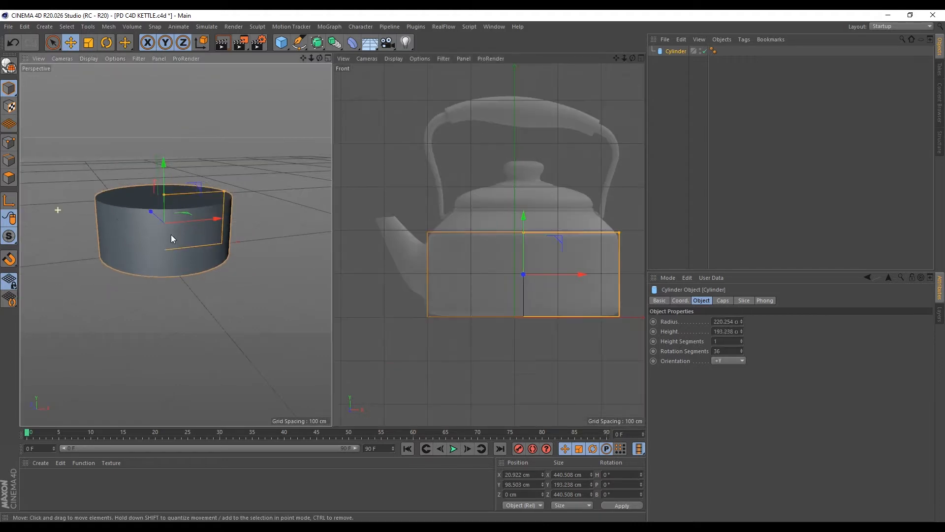
{"action": "scroll", "coordinate": [162, 241], "scroll_direction": "up", "scroll_amount": 2}
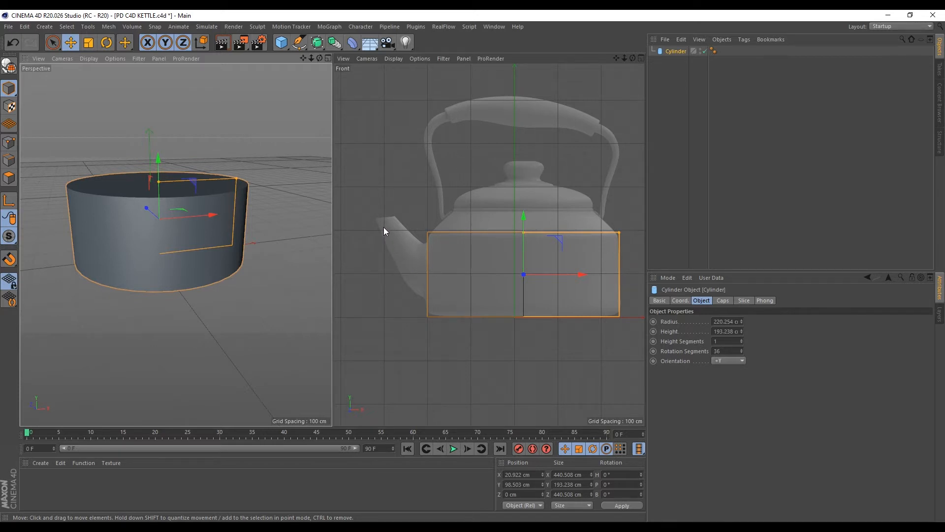
Set the cylinder's rotation segments to 22 and save the project
{"action": "double_click", "coordinate": [717, 351]}
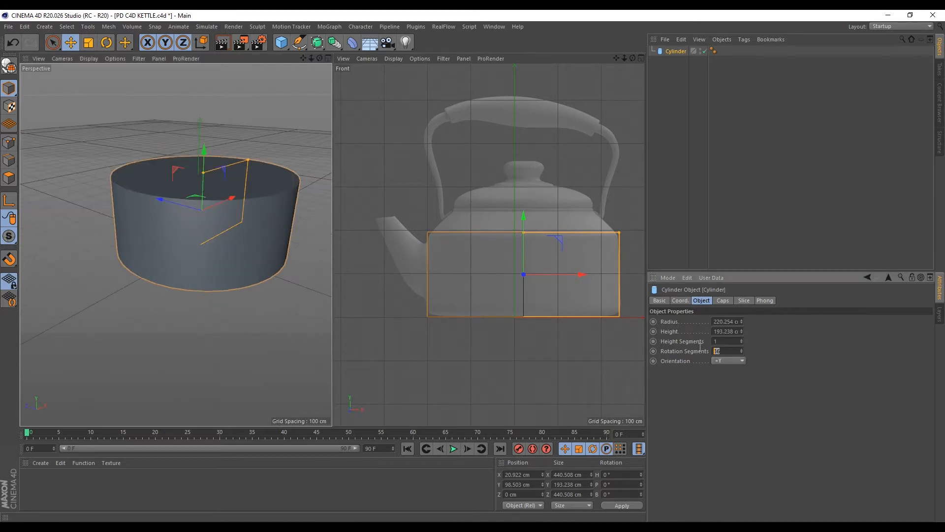
{"action": "type", "text": "22"}
{"action": "key", "text": "Return"}
{"action": "left_click_drag", "start_coordinate": [143, 228], "coordinate": [115, 283], "text": "alt"}
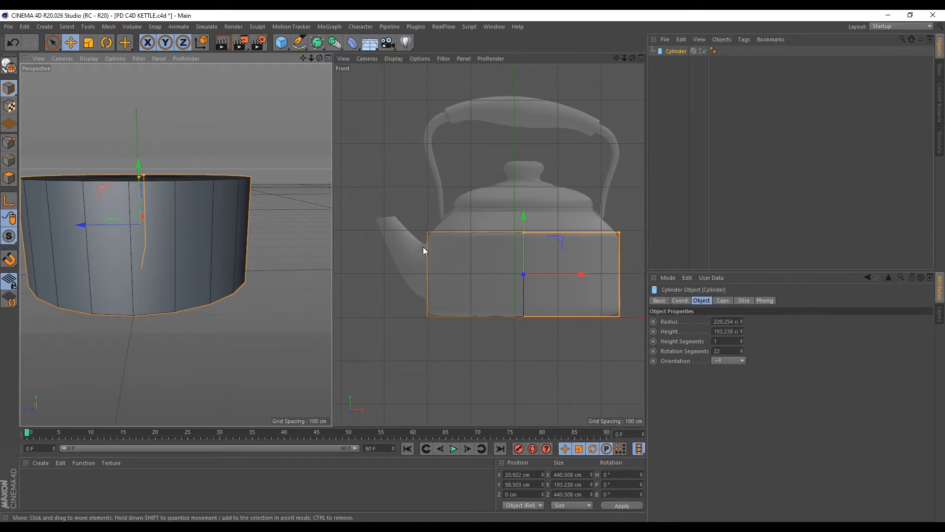
{"action": "scroll", "coordinate": [86, 262], "scroll_direction": "down", "scroll_amount": 5}
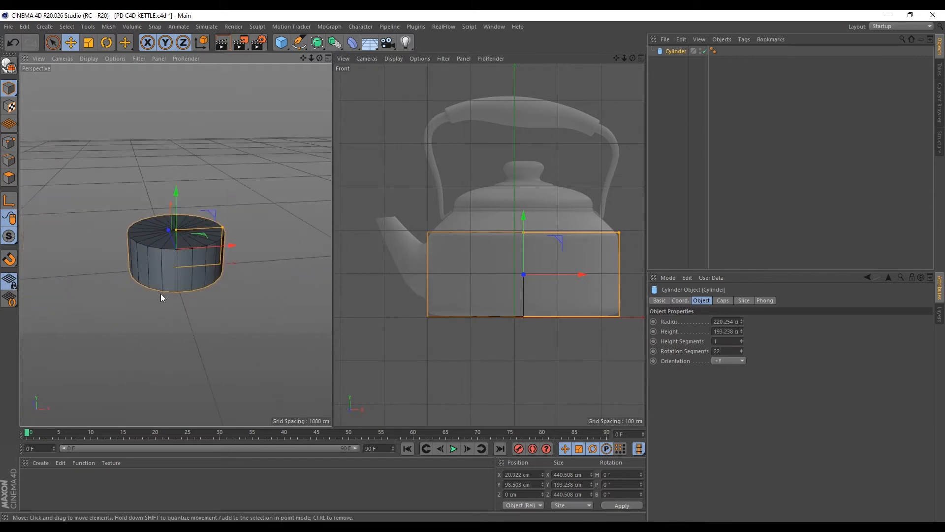
{"action": "left_click_drag", "start_coordinate": [158, 291], "coordinate": [254, 267], "text": "alt"}
{"action": "key", "text": "ctrl+s"}
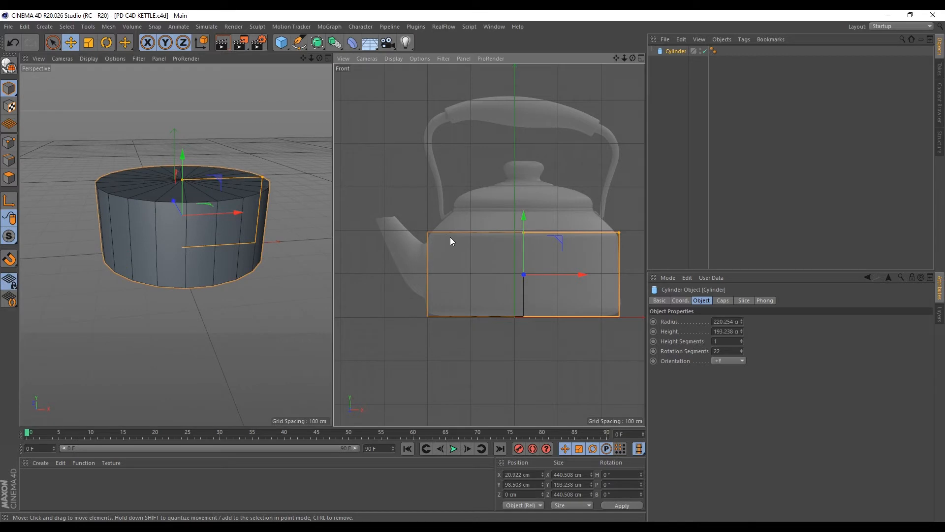
Convert the cylinder into an editable polygon object and frame it in the views
{"action": "key", "text": "c"}
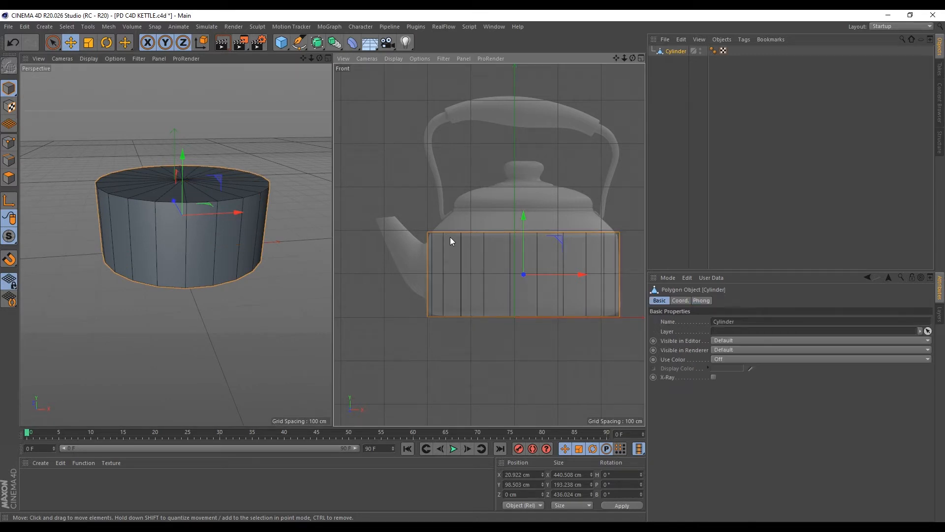
{"action": "key", "text": "u"}
{"action": "key", "text": "Escape"}
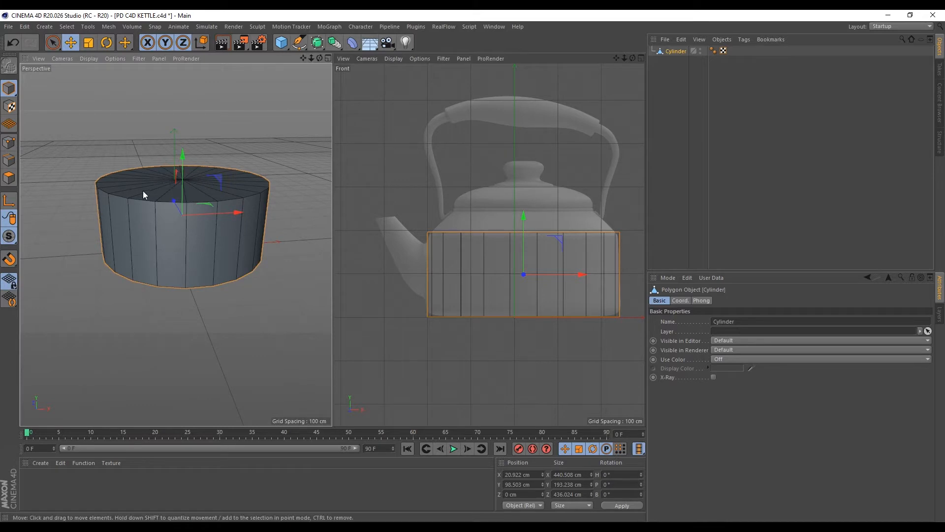
{"action": "key", "text": "o"}
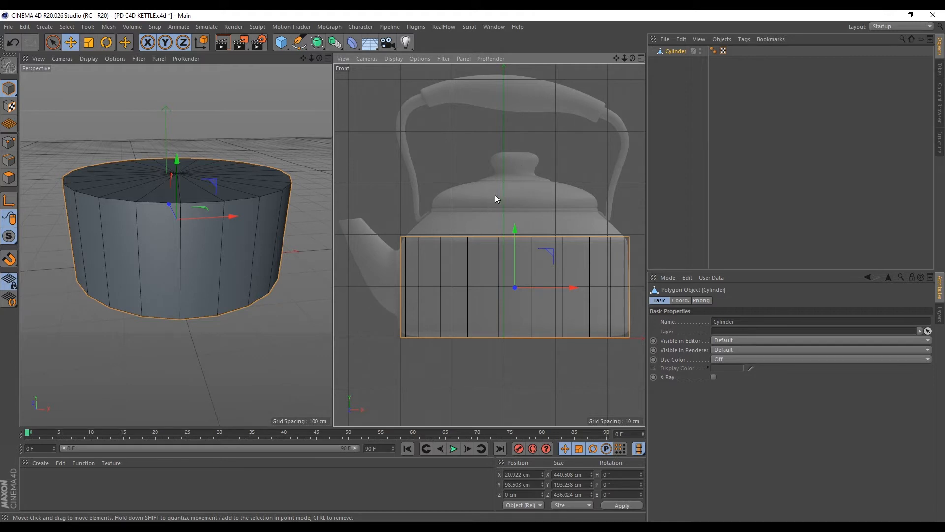
Loop-select the cylinder's top cap polygons, extrude them up to the lid's base, and scale them inward to about 324 cm wide
{"action": "left_click", "coordinate": [9, 178]}
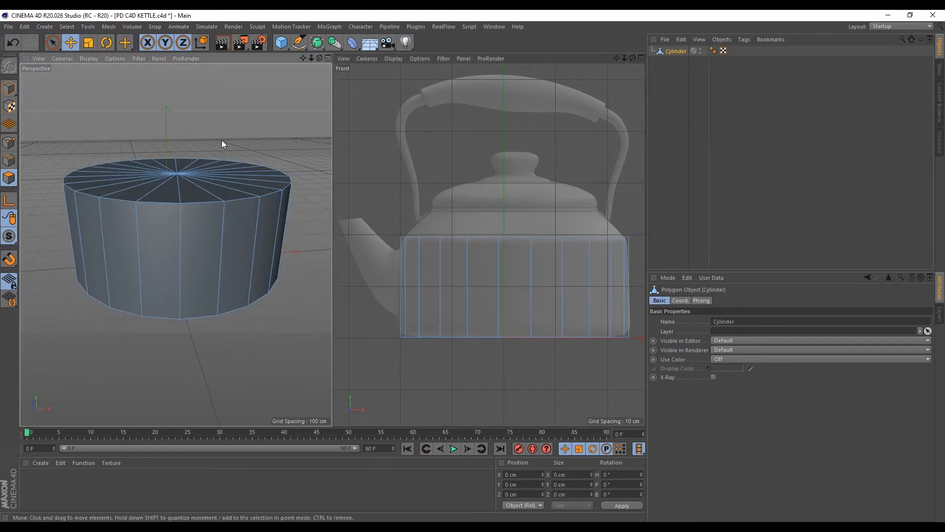
{"action": "key", "text": "u"}
{"action": "key", "text": "l"}
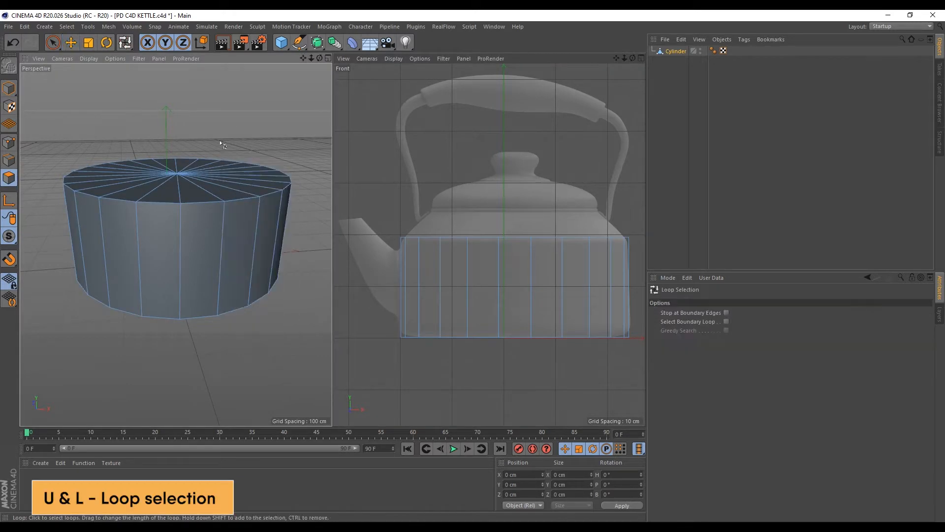
{"action": "left_click", "coordinate": [207, 188]}
{"action": "key", "text": "e"}
{"action": "scroll", "coordinate": [521, 226], "scroll_direction": "up", "scroll_amount": 5}
{"action": "left_click_drag", "start_coordinate": [515, 189], "coordinate": [515, 154], "text": "ctrl"}
{"action": "key", "text": "t"}
{"action": "left_click_drag", "start_coordinate": [619, 125], "coordinate": [535, 169]}
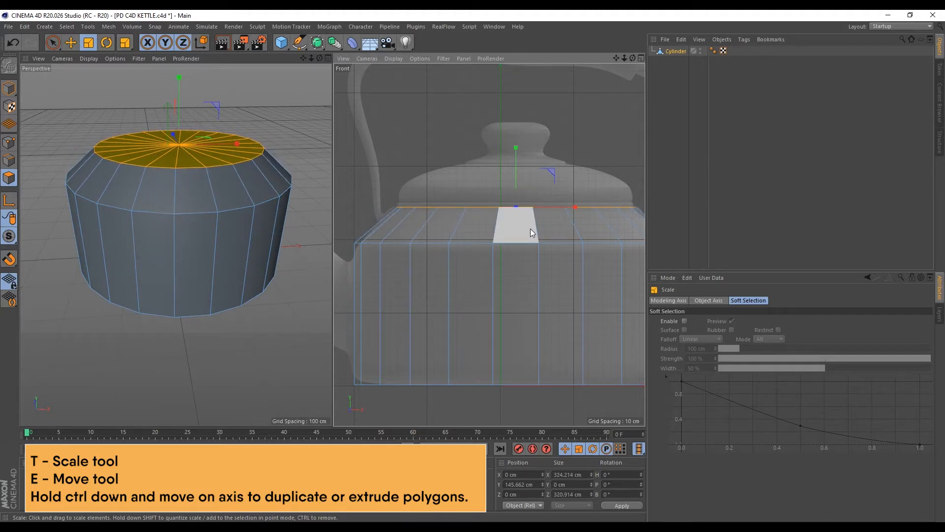
Extrude the top cap up again to a Y position of about 151 cm and scale it slightly inward to about 323 cm wide
{"action": "scroll", "coordinate": [497, 196], "scroll_direction": "up", "scroll_amount": 3}
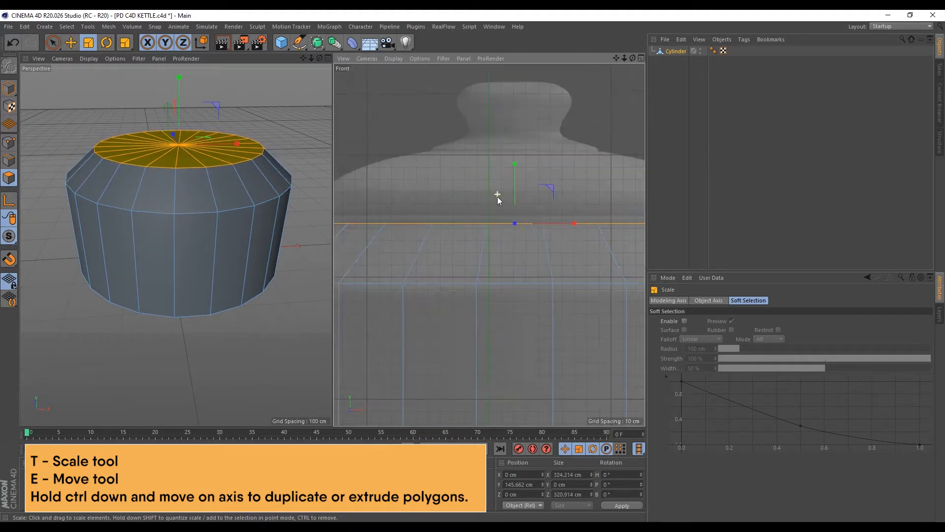
{"action": "key", "text": "e"}
{"action": "left_click_drag", "start_coordinate": [515, 166], "coordinate": [516, 158], "text": "ctrl"}
{"action": "middle_click_drag", "start_coordinate": [567, 152], "coordinate": [595, 138], "text": "alt"}
{"action": "key", "text": "t"}
{"action": "left_click_drag", "start_coordinate": [595, 138], "coordinate": [590, 135]}
{"action": "scroll", "coordinate": [188, 165], "scroll_direction": "up", "scroll_amount": 3}
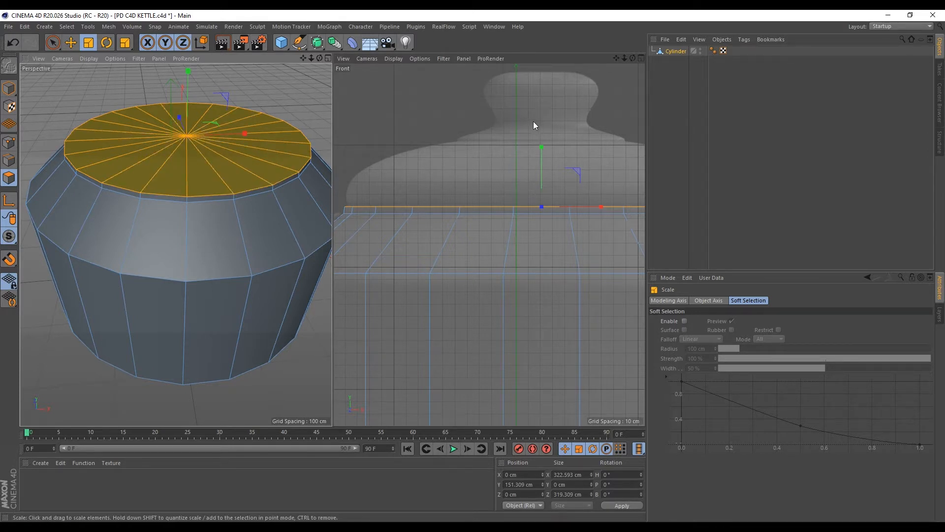
Split the selected top cap polygons into a separate object and select that new object
{"action": "right_click", "coordinate": [199, 160]}
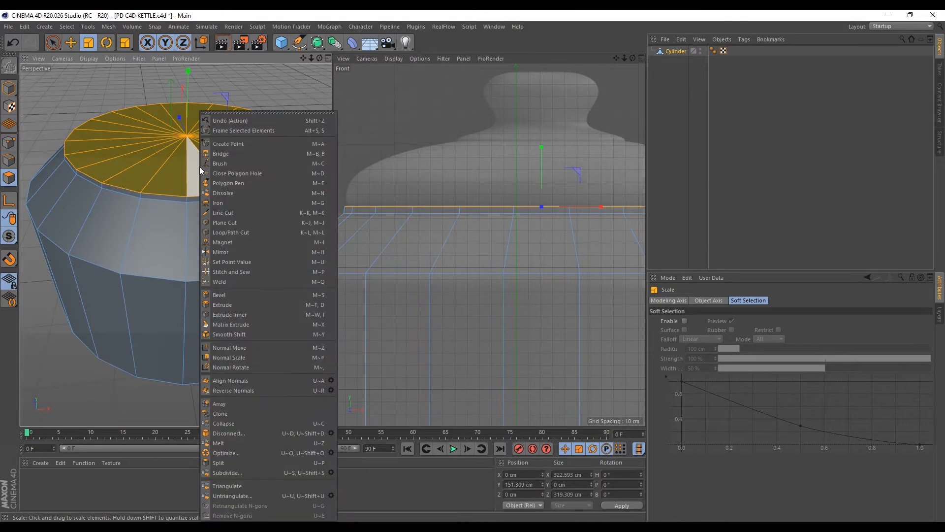
{"action": "left_click", "coordinate": [222, 463]}
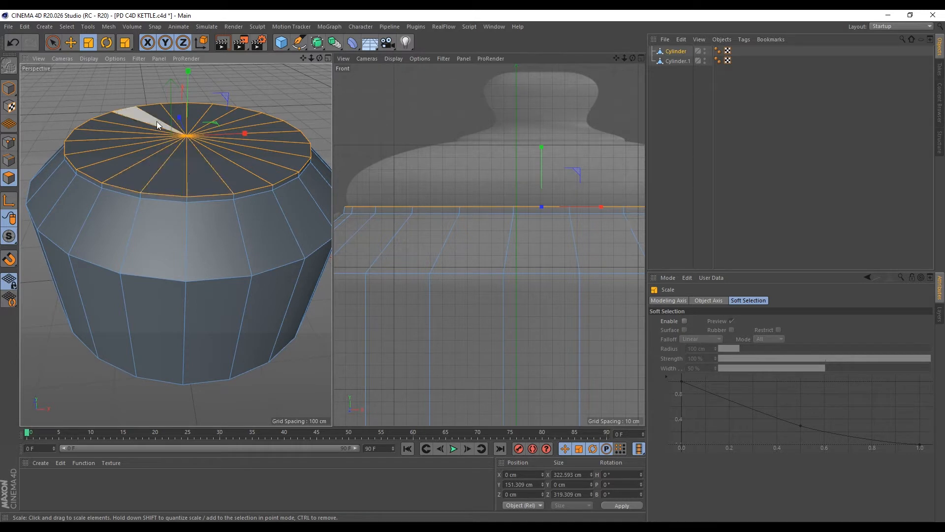
{"action": "left_click", "coordinate": [676, 60]}
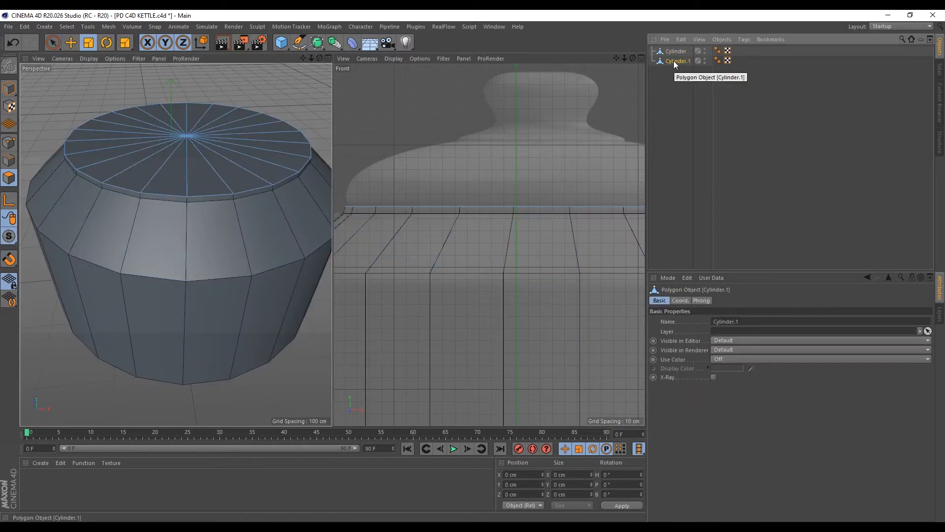
Rename the original cylinder as BODY and the split-off cap as COVER 1
{"action": "double_click", "coordinate": [675, 51]}
{"action": "type", "text": "BODY"}
{"action": "key", "text": "Return"}
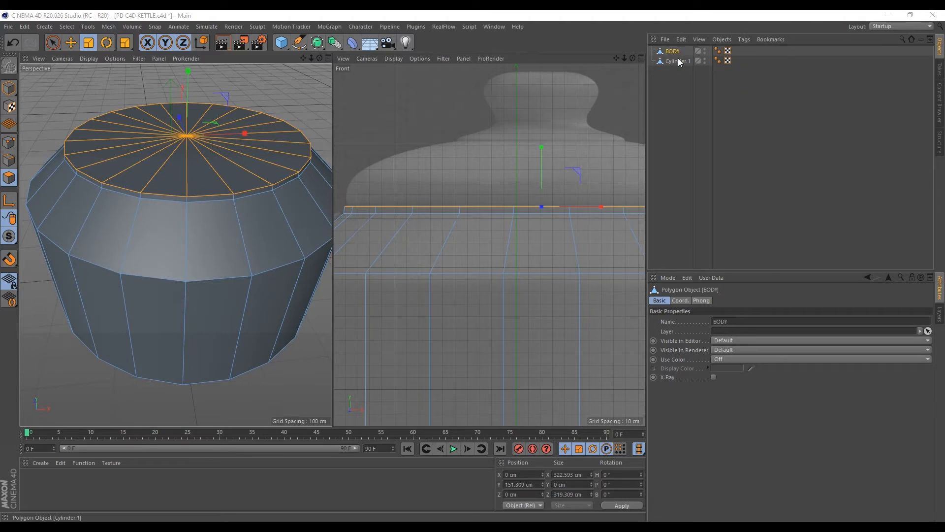
{"action": "double_click", "coordinate": [676, 61]}
{"action": "type", "text": "COVER 1"}
{"action": "key", "text": "Return"}
Hide COVER 1 and delete the selected top cap polygons from BODY to open the rim
{"action": "left_click", "coordinate": [701, 59]}
{"action": "left_click", "coordinate": [701, 59]}
{"action": "left_click", "coordinate": [673, 52]}
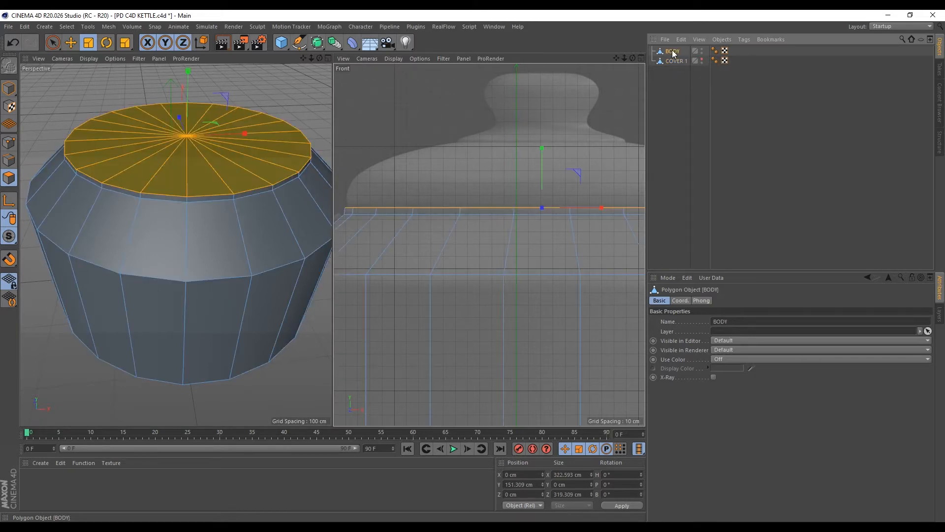
{"action": "key", "text": "Delete"}
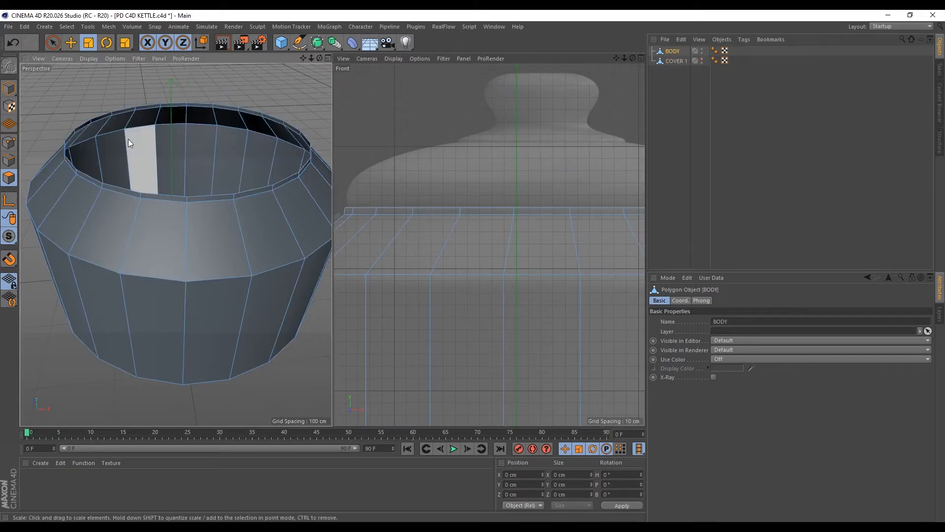
{"action": "scroll", "coordinate": [88, 129], "scroll_direction": "up", "scroll_amount": 3}
Show COVER 1 again, select all its polygons, and lower them into the body's rim to a Y position of about 147 cm
{"action": "left_click", "coordinate": [681, 61]}
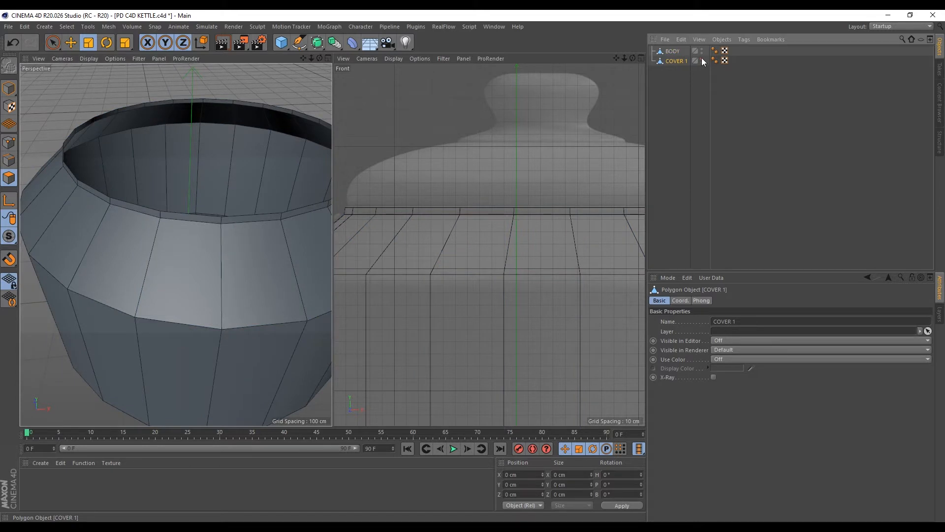
{"action": "left_click", "coordinate": [702, 58]}
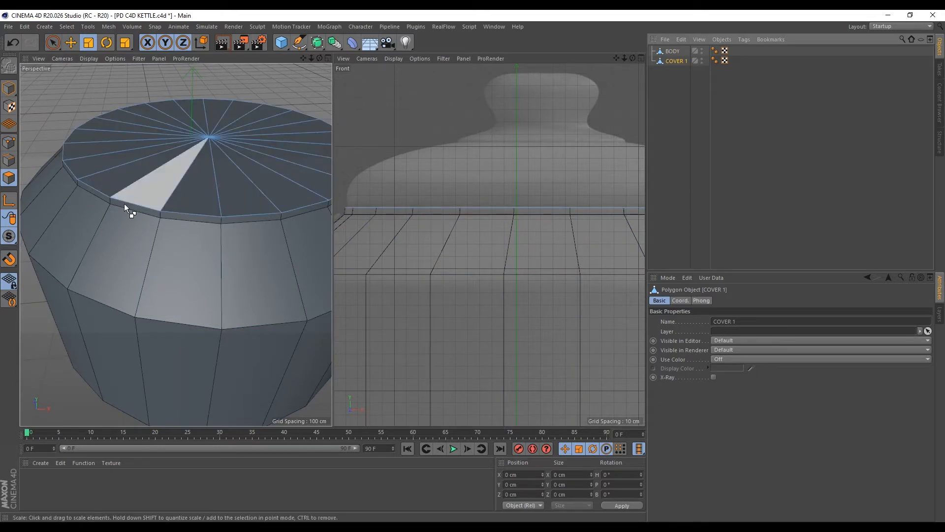
{"action": "key", "text": "ctrl+a"}
{"action": "left_click", "coordinate": [71, 42]}
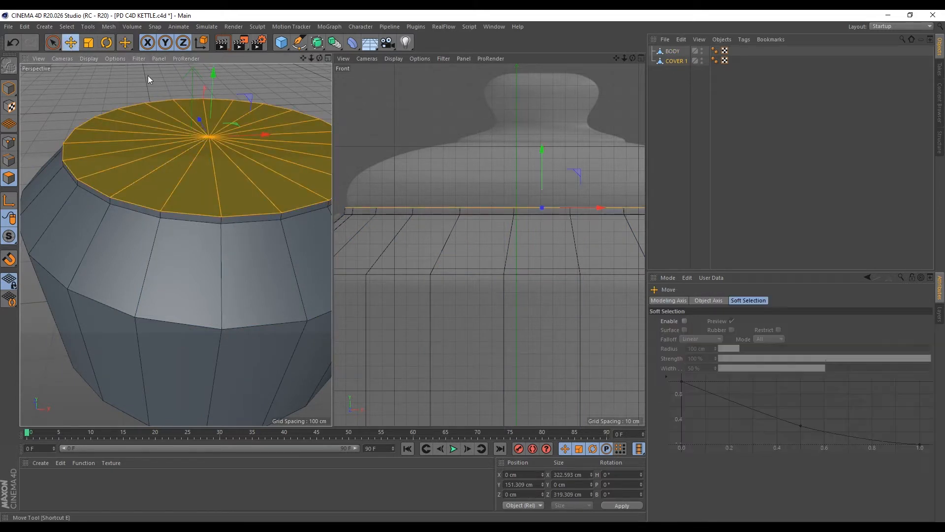
{"action": "left_click_drag", "start_coordinate": [542, 149], "coordinate": [537, 156]}
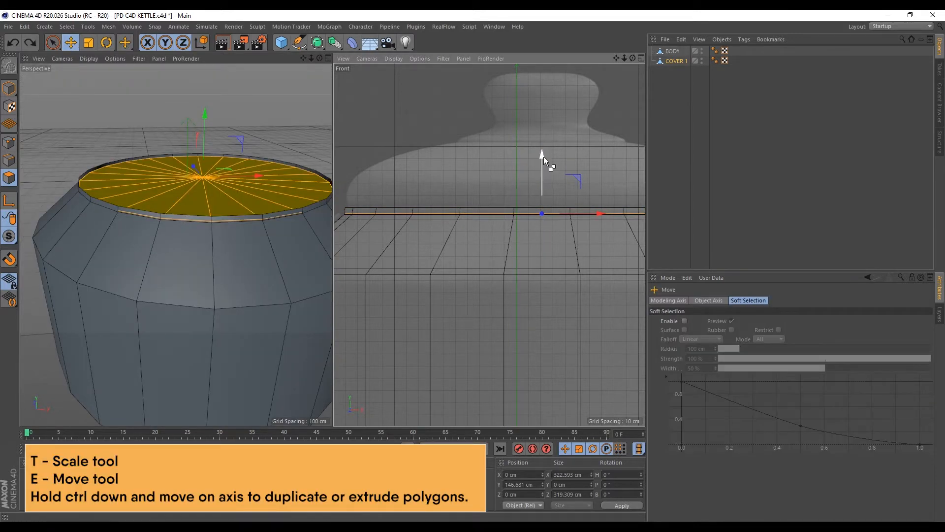
Extrude COVER 1's polygons upward in two short stages to a Y position of about 161 cm, scaling them slightly to match the reference rim
{"action": "left_click_drag", "start_coordinate": [543, 156], "coordinate": [541, 148], "text": "ctrl"}
{"action": "key", "text": "t"}
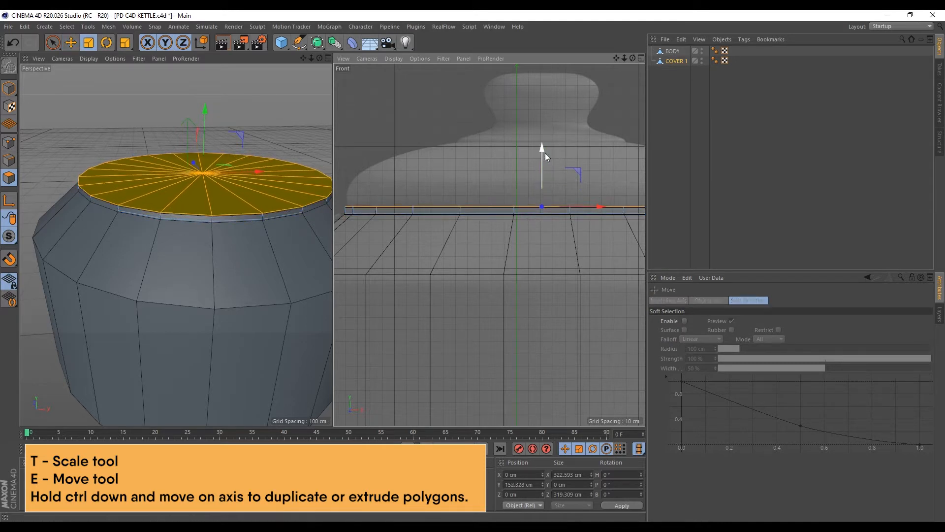
{"action": "left_click_drag", "start_coordinate": [605, 140], "coordinate": [544, 139]}
{"action": "key", "text": "e"}
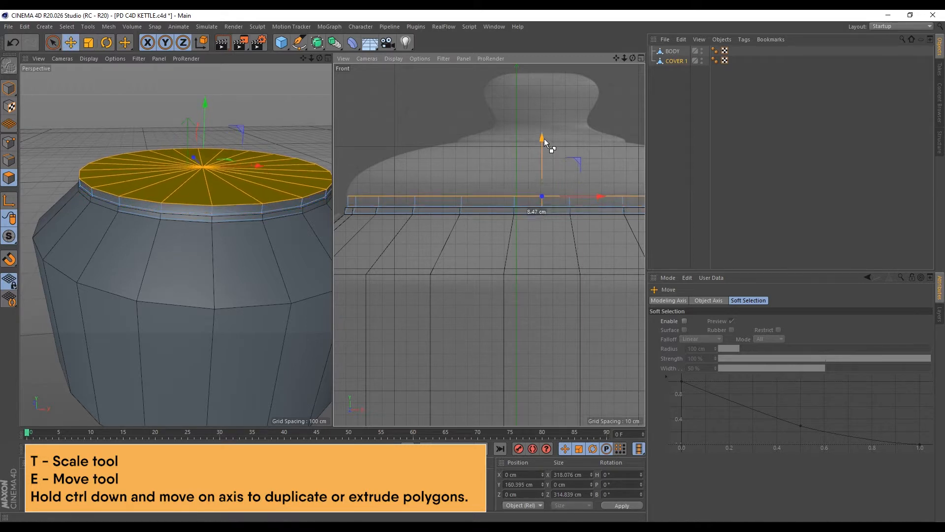
{"action": "scroll", "coordinate": [521, 155], "scroll_direction": "down", "scroll_amount": 3}
{"action": "scroll", "coordinate": [521, 170], "scroll_direction": "up", "scroll_amount": 3}
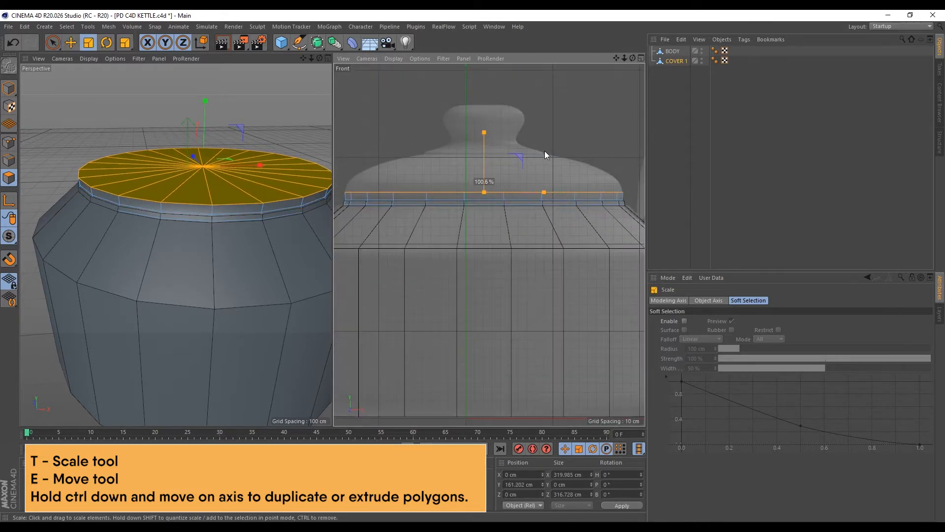
Shape the lid's dome by repeatedly extruding COVER 1's top upward and narrowing it, ending about 137 cm wide at a Y position of about 206 cm
{"action": "left_click_drag", "start_coordinate": [486, 135], "coordinate": [485, 111], "text": "ctrl"}
{"action": "key", "text": "t"}
{"action": "left_click_drag", "start_coordinate": [558, 120], "coordinate": [488, 141]}
{"action": "key", "text": "e"}
{"action": "key", "text": "t"}
{"action": "scroll", "coordinate": [470, 149], "scroll_direction": "up", "scroll_amount": 2}
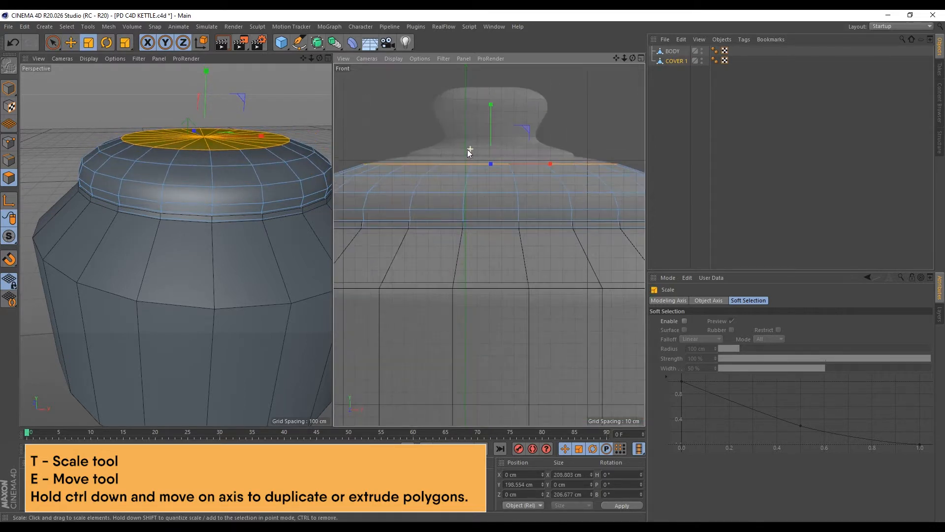
{"action": "key", "text": "e"}
{"action": "left_click_drag", "start_coordinate": [492, 104], "coordinate": [494, 95], "text": "ctrl"}
{"action": "key", "text": "t"}
{"action": "left_click_drag", "start_coordinate": [581, 116], "coordinate": [510, 123]}
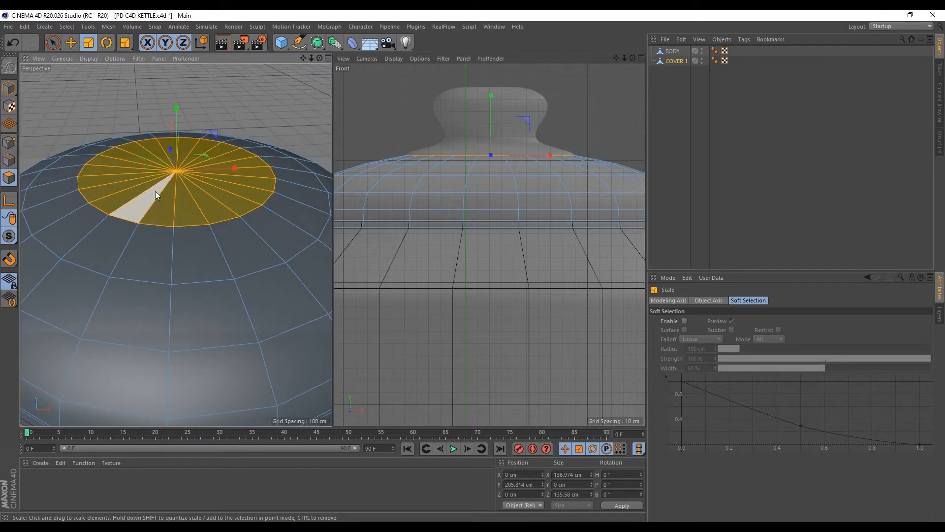
Split the selected polygons at the dome's top into a separate object and rename it COVER 2
{"action": "right_click", "coordinate": [155, 191]}
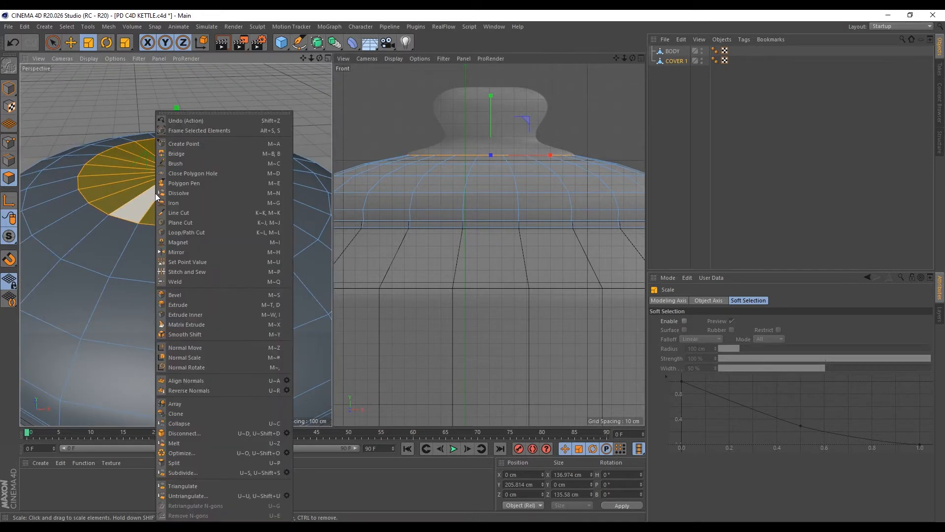
{"action": "left_click", "coordinate": [191, 463]}
{"action": "double_click", "coordinate": [676, 70]}
{"action": "type", "text": "COVE"}
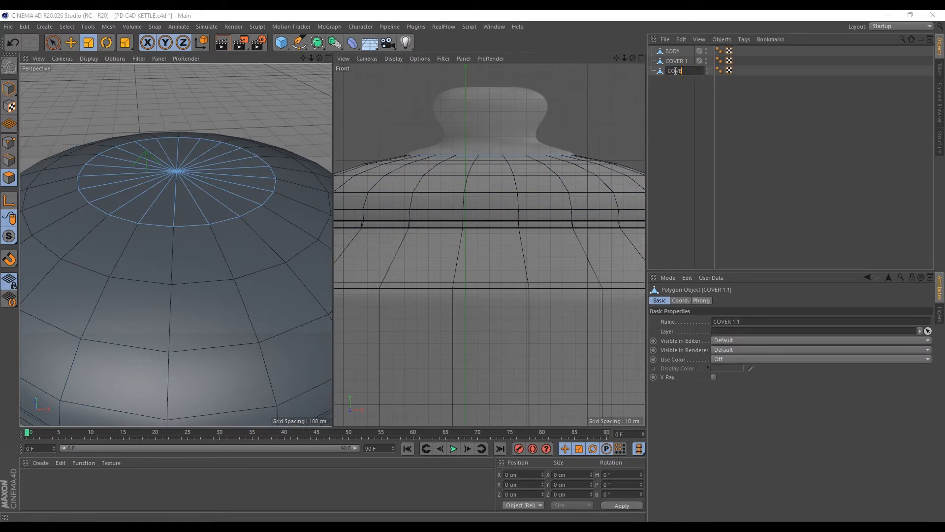
{"action": "type", "text": "R 2"}
{"action": "key", "text": "Return"}
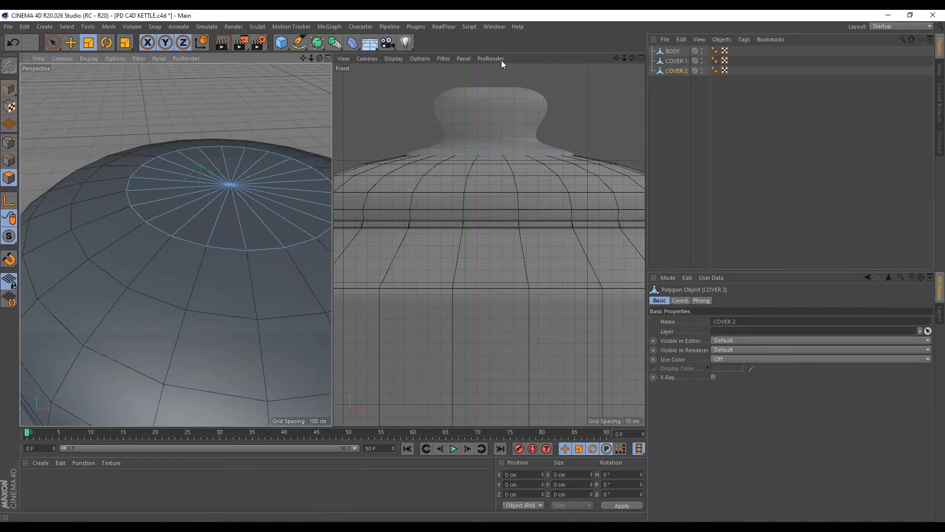
Select all polygons of COVER 2 and isolate the object with Viewport Solo Single
{"action": "left_click", "coordinate": [675, 61], "text": "ctrl"}
{"action": "left_click", "coordinate": [675, 61]}
{"action": "left_click_drag", "start_coordinate": [199, 204], "coordinate": [194, 202], "text": "alt"}
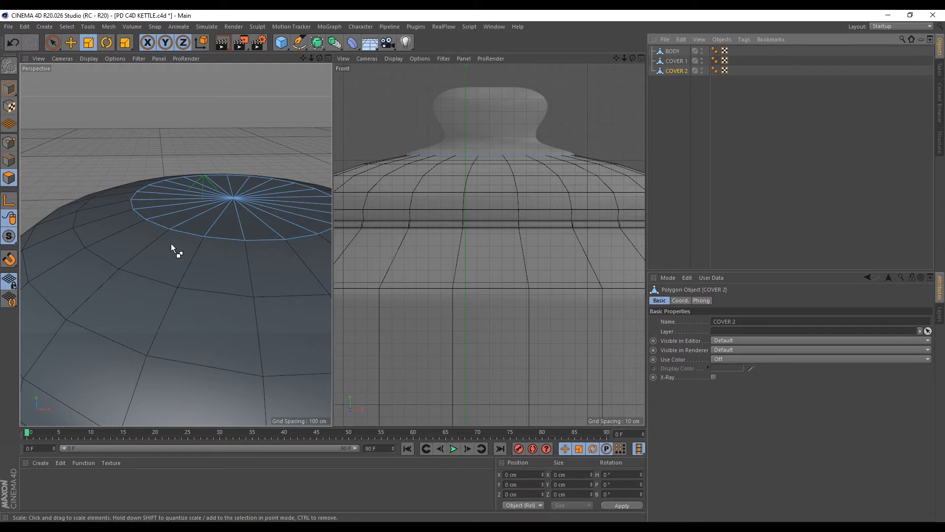
{"action": "key", "text": "ctrl+a"}
{"action": "scroll", "coordinate": [221, 227], "scroll_direction": "up", "scroll_amount": 4}
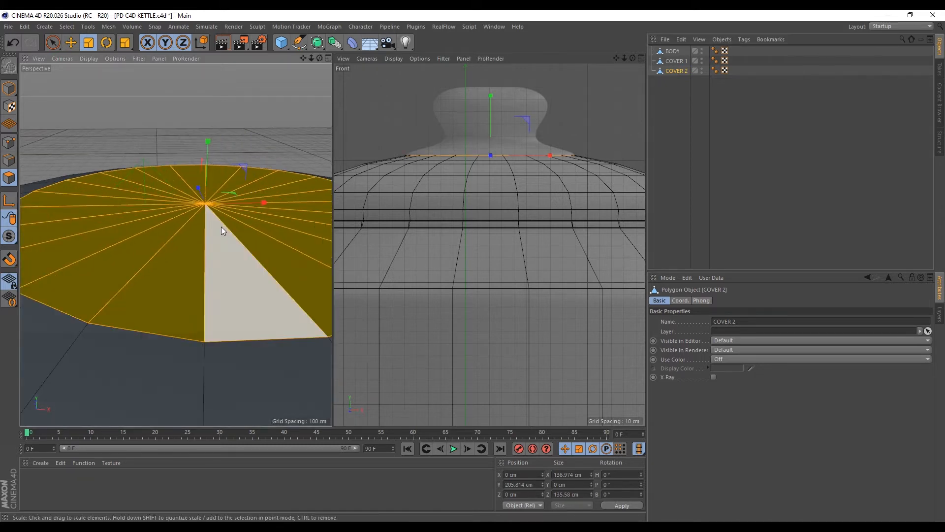
{"action": "scroll", "coordinate": [197, 196], "scroll_direction": "down", "scroll_amount": 3}
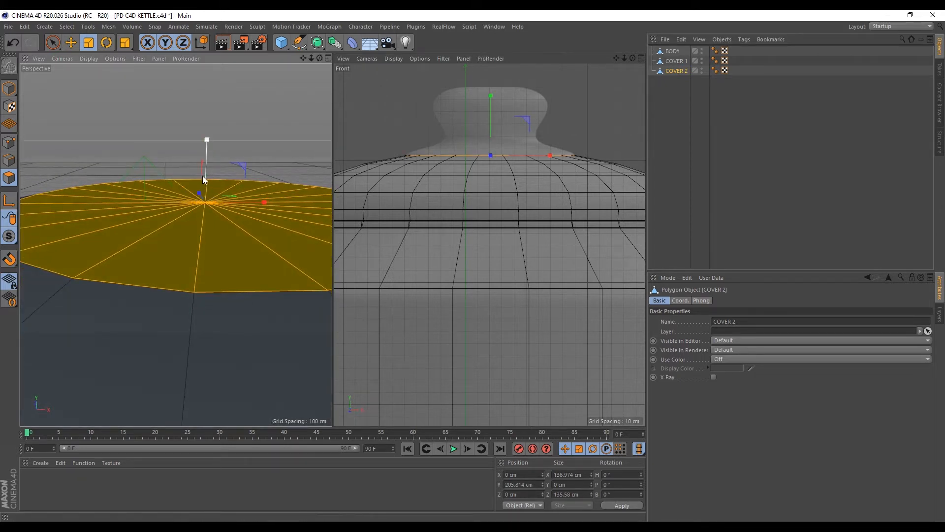
{"action": "scroll", "coordinate": [204, 177], "scroll_direction": "down", "scroll_amount": 2}
{"action": "middle_click", "coordinate": [140, 251]}
{"action": "scroll", "coordinate": [179, 263], "scroll_direction": "down", "scroll_amount": 4}
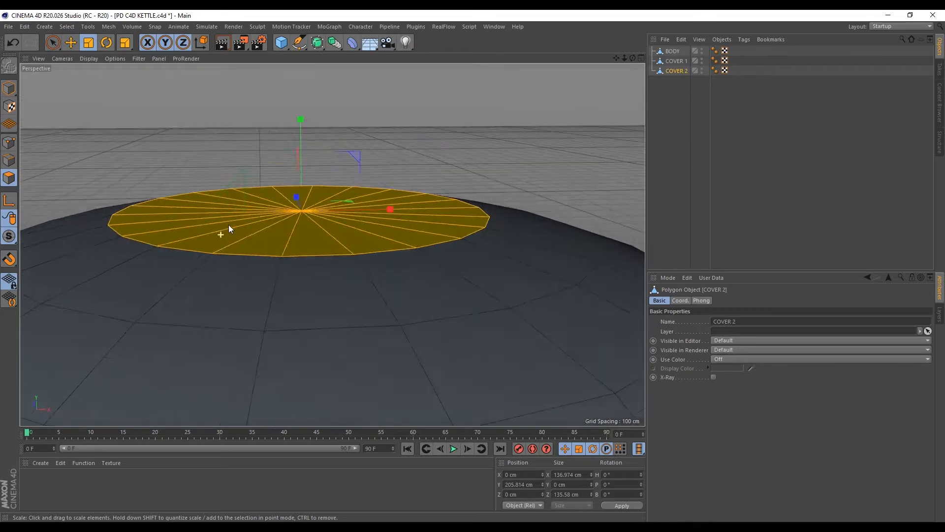
{"action": "left_click", "coordinate": [9, 236]}
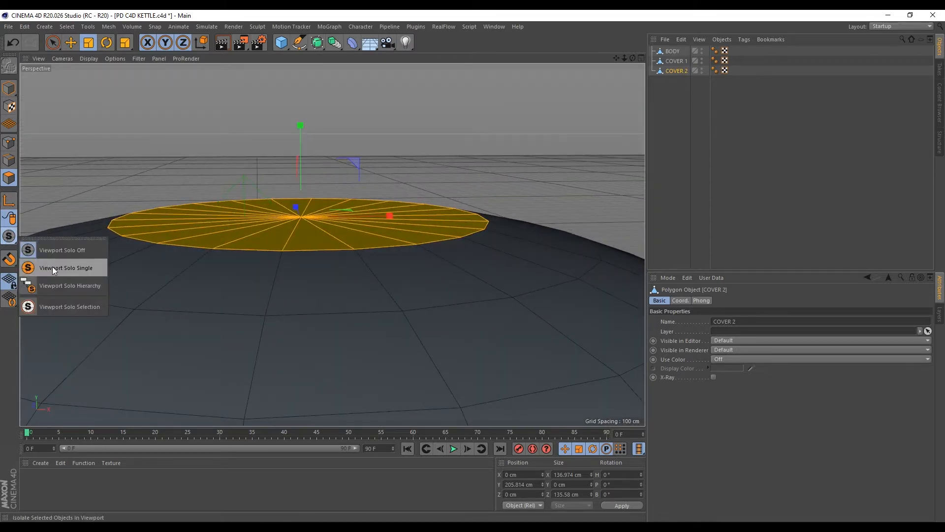
{"action": "left_click", "coordinate": [52, 267]}
Try extruding COVER 2's polygons upward by about 10 cm, check the underside and undo the extrusion
{"action": "key", "text": "e"}
{"action": "left_click_drag", "start_coordinate": [303, 136], "coordinate": [305, 109], "text": "ctrl"}
{"action": "left_click_drag", "start_coordinate": [278, 224], "coordinate": [272, 190], "text": "alt"}
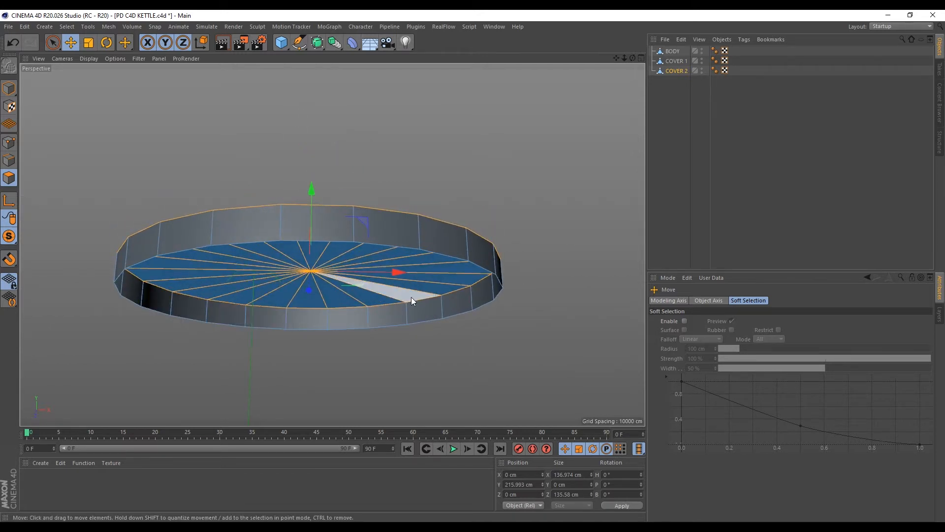
{"action": "key", "text": "ctrl+z"}
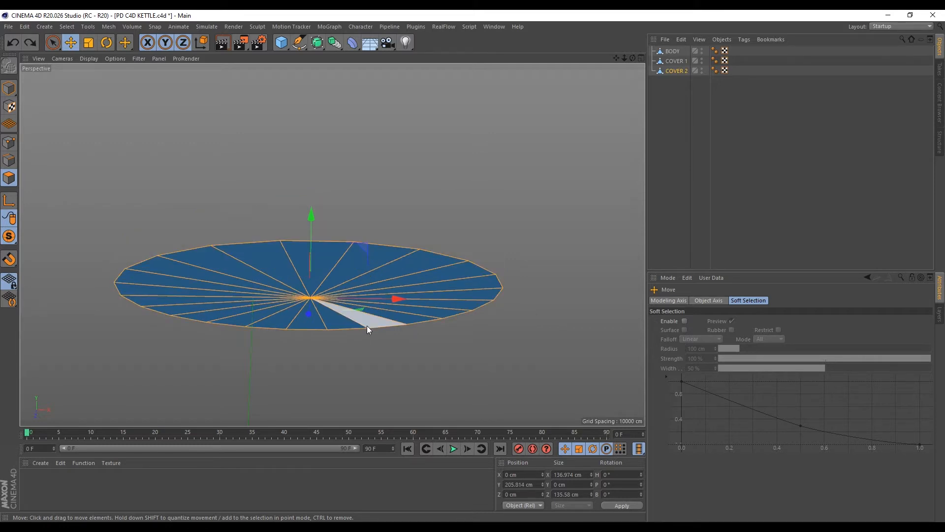
Extrude COVER 2's polygons 6 cm with Create Caps enabled, and turn Viewport Solo off to show the whole kettle again
{"action": "key", "text": "d"}
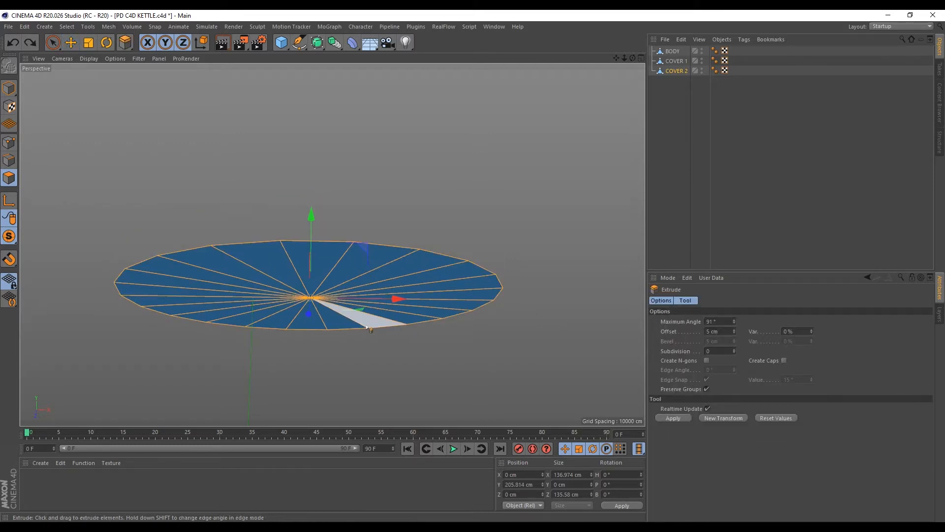
{"action": "left_click", "coordinate": [783, 362]}
{"action": "left_click_drag", "start_coordinate": [347, 349], "coordinate": [369, 348]}
{"action": "left_click_drag", "start_coordinate": [131, 207], "coordinate": [131, 249], "text": "alt"}
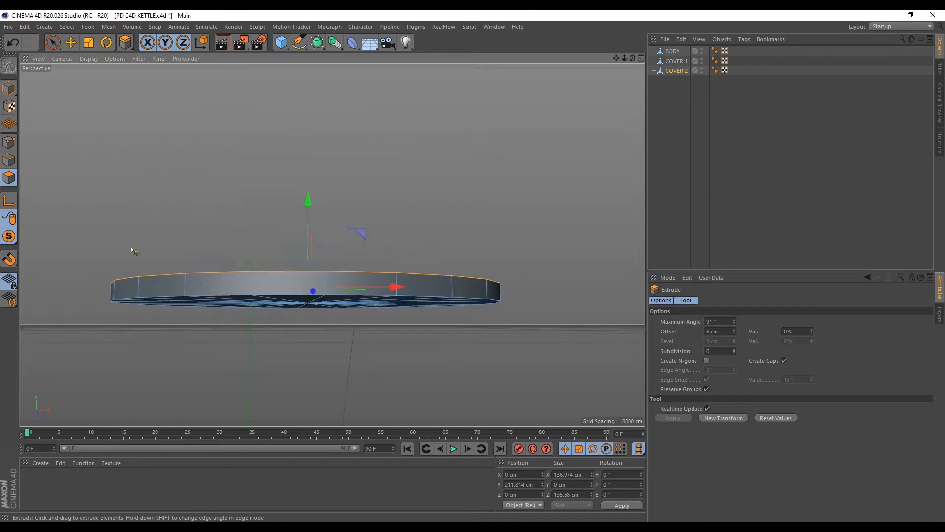
{"action": "left_click", "coordinate": [8, 239]}
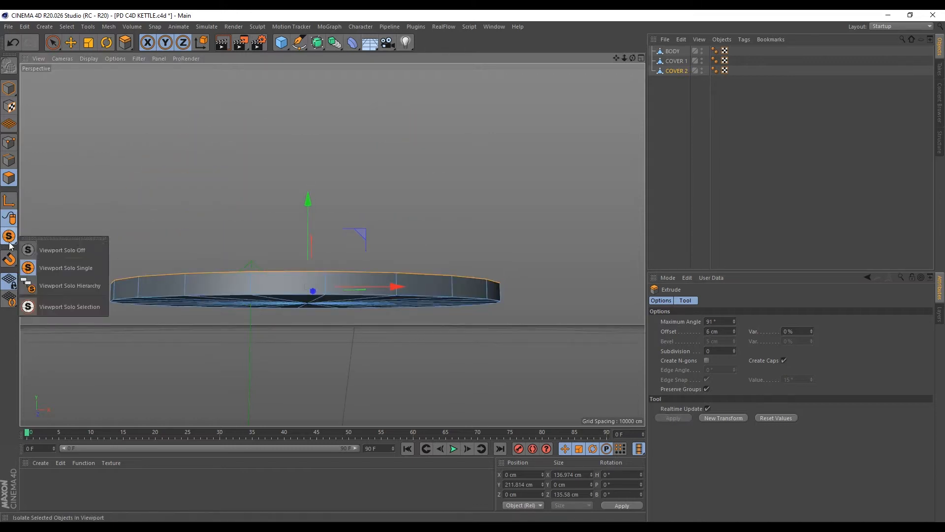
{"action": "left_click", "coordinate": [56, 251]}
{"action": "middle_click", "coordinate": [152, 262]}
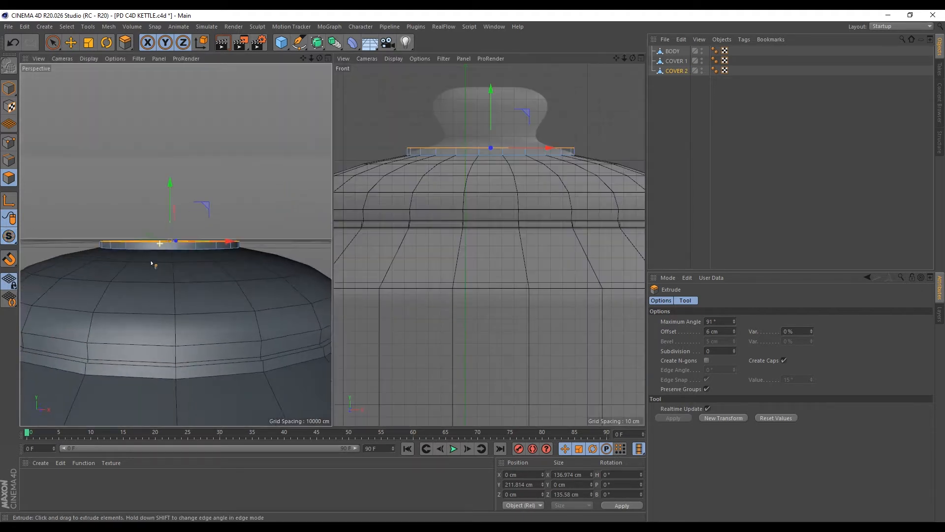
Taper the disc's rim by scaling COVER 2's top polygons to about 130 cm wide and lowering them to a Y position of about 209 cm
{"action": "scroll", "coordinate": [152, 262], "scroll_direction": "up", "scroll_amount": 3}
{"action": "scroll", "coordinate": [503, 166], "scroll_direction": "up", "scroll_amount": 2}
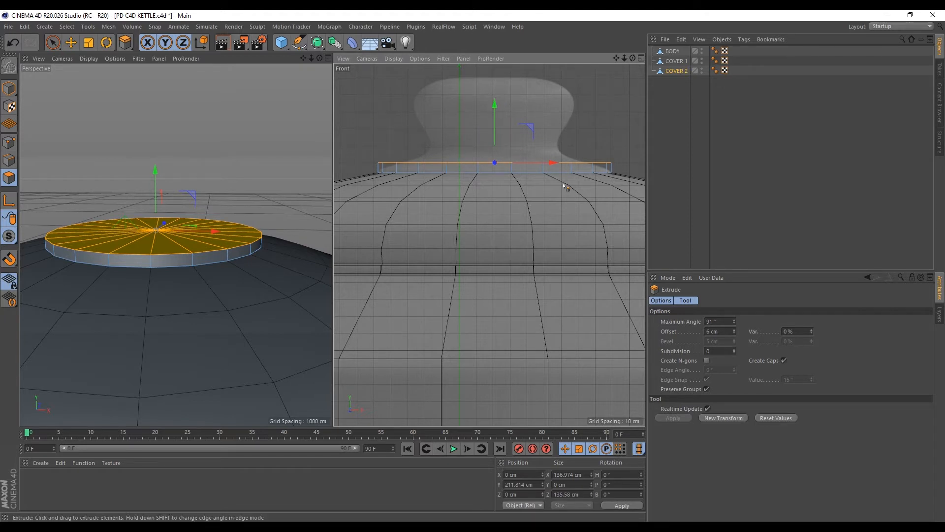
{"action": "key", "text": "t"}
{"action": "left_click_drag", "start_coordinate": [601, 132], "coordinate": [511, 127]}
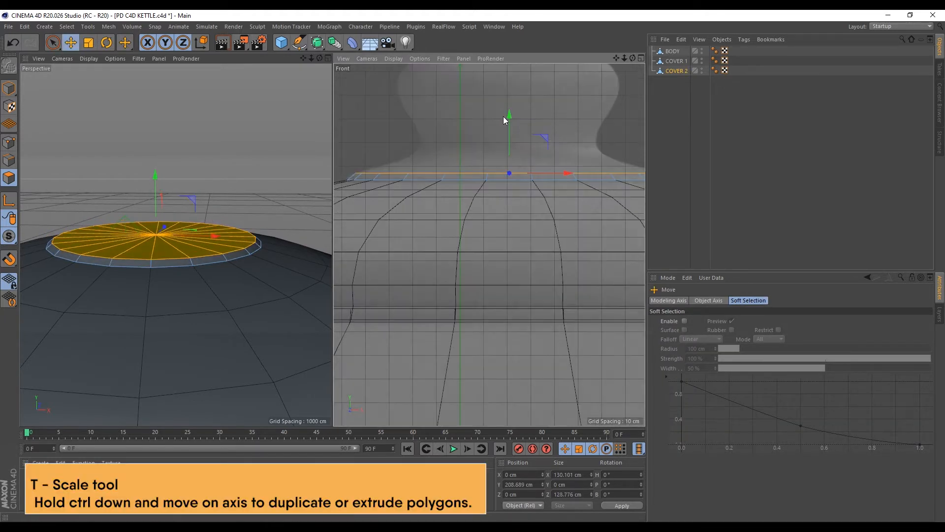
Extrude and narrow COVER 2's top polygons in stages to form the knob's sloping base and slim neck along the reference
{"action": "left_click_drag", "start_coordinate": [509, 113], "coordinate": [384, 158], "text": "ctrl"}
{"action": "key", "text": "t"}
{"action": "left_click_drag", "start_coordinate": [491, 146], "coordinate": [484, 99], "text": "ctrl"}
{"action": "key", "text": "t"}
{"action": "key", "text": "e"}
{"action": "key", "text": "t"}
{"action": "left_click_drag", "start_coordinate": [559, 105], "coordinate": [554, 105]}
Flare the knob above its neck by extruding upward and widening the top to about 96 cm at a Y position of about 245 cm
{"action": "key", "text": "e"}
{"action": "left_click_drag", "start_coordinate": [486, 100], "coordinate": [487, 78], "text": "ctrl"}
{"action": "key", "text": "t"}
{"action": "left_click_drag", "start_coordinate": [558, 73], "coordinate": [600, 72]}
{"action": "key", "text": "e"}
{"action": "scroll", "coordinate": [546, 84], "scroll_direction": "up", "scroll_amount": 1}
{"action": "left_click_drag", "start_coordinate": [491, 103], "coordinate": [491, 74], "text": "ctrl"}
{"action": "left_click_drag", "start_coordinate": [558, 80], "coordinate": [581, 81]}
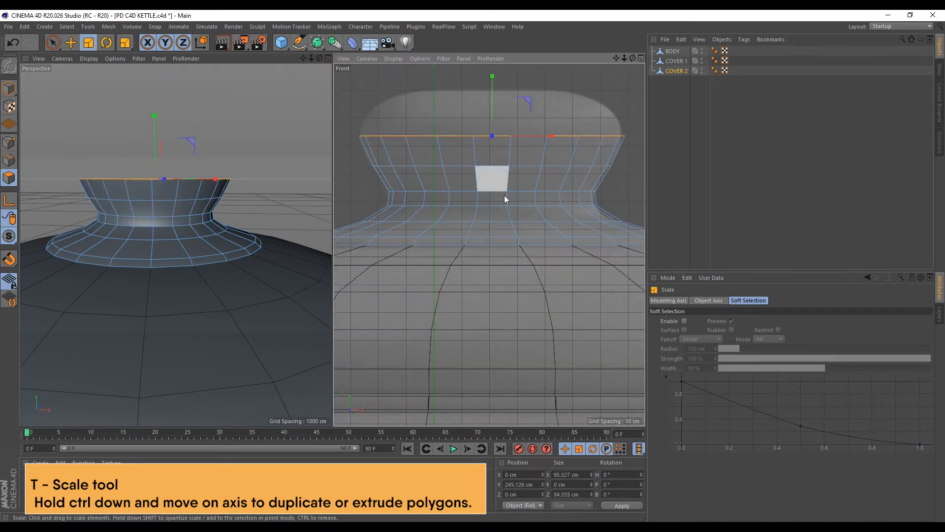
Round off the knob by extruding its top upward and narrowing it to about 57 cm wide at a Y position of about 261 cm
{"action": "key", "text": "e"}
{"action": "middle_click_drag", "start_coordinate": [533, 113], "coordinate": [539, 159], "text": "alt"}
{"action": "left_click_drag", "start_coordinate": [499, 125], "coordinate": [498, 99], "text": "ctrl"}
{"action": "key", "text": "t"}
{"action": "left_click_drag", "start_coordinate": [560, 105], "coordinate": [498, 77]}
{"action": "key", "text": "e"}
{"action": "key", "text": "t"}
{"action": "left_click_drag", "start_coordinate": [512, 99], "coordinate": [450, 101]}
Inset the knob's top polygons with Extrude Inner by about 14 cm
{"action": "middle_click_drag", "start_coordinate": [158, 165], "coordinate": [203, 178], "text": "alt"}
{"action": "scroll", "coordinate": [203, 178], "scroll_direction": "up", "scroll_amount": 2}
{"action": "left_click_drag", "start_coordinate": [202, 178], "coordinate": [228, 134], "text": "alt"}
{"action": "key", "text": "i"}
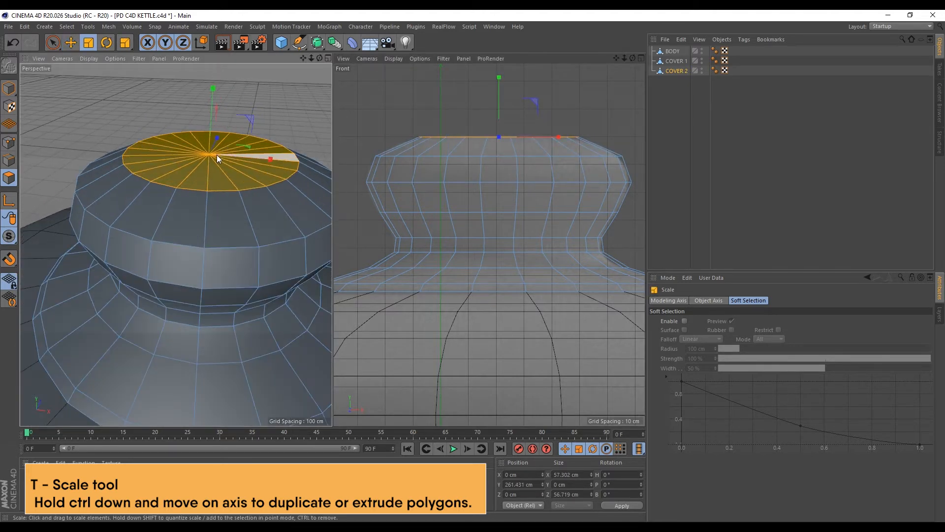
{"action": "left_click_drag", "start_coordinate": [272, 172], "coordinate": [327, 173]}
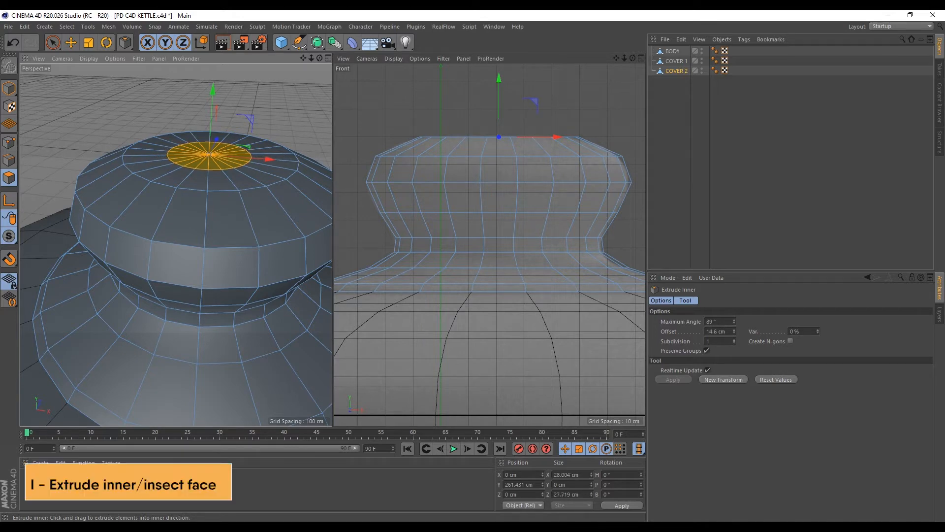
Select BODY, clear its side polygon selection and switch to edge editing
{"action": "scroll", "coordinate": [195, 150], "scroll_direction": "down", "scroll_amount": 7}
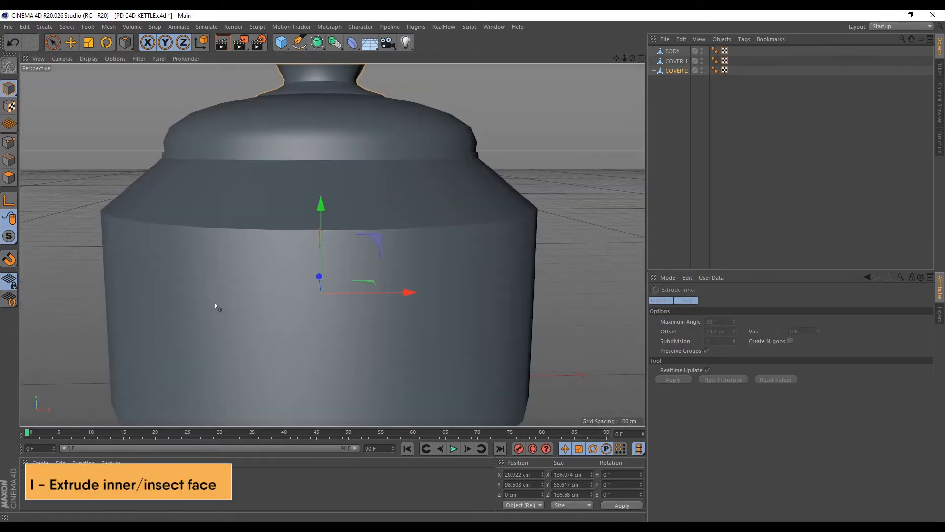
{"action": "left_click_drag", "start_coordinate": [301, 298], "coordinate": [296, 290], "text": "alt"}
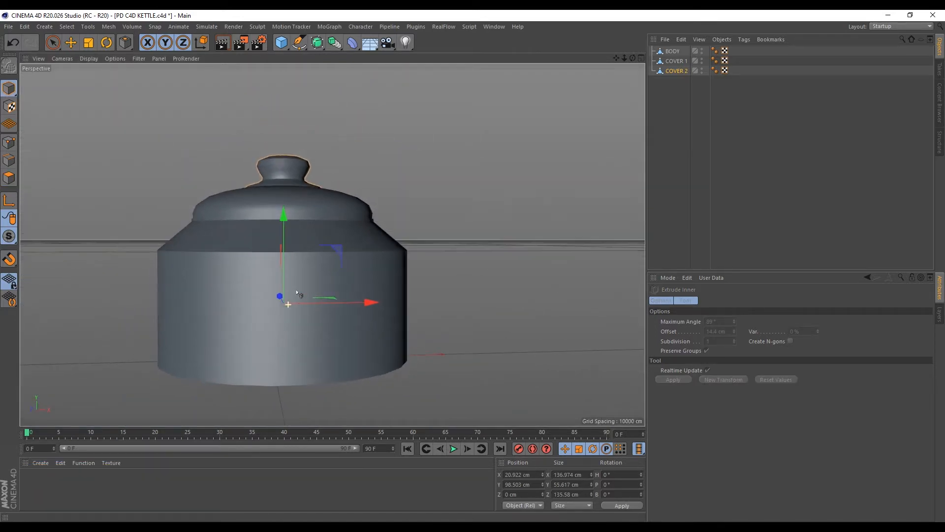
{"action": "middle_click", "coordinate": [296, 293]}
{"action": "scroll", "coordinate": [516, 222], "scroll_direction": "down", "scroll_amount": 3}
{"action": "scroll", "coordinate": [399, 297], "scroll_direction": "up", "scroll_amount": 2}
{"action": "scroll", "coordinate": [462, 295], "scroll_direction": "up", "scroll_amount": 2}
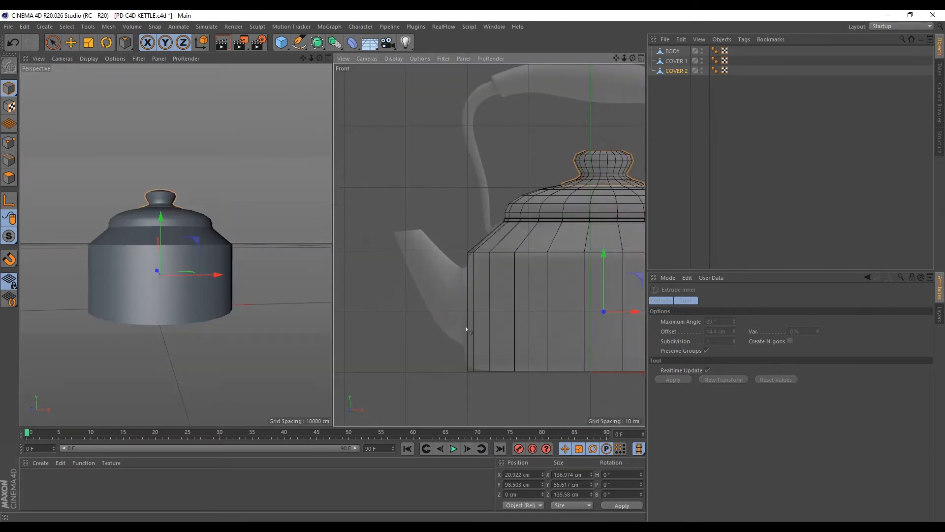
{"action": "left_click", "coordinate": [674, 52]}
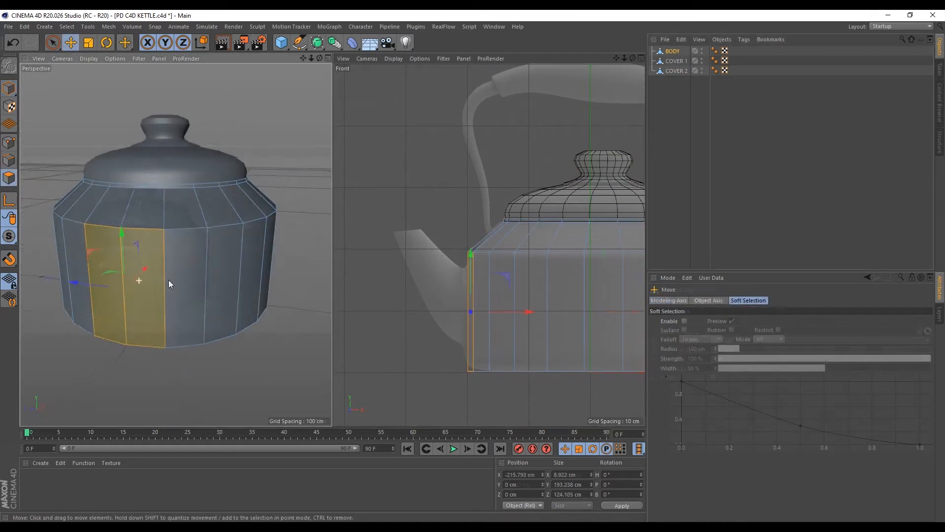
{"action": "left_click_drag", "start_coordinate": [168, 279], "coordinate": [202, 288], "text": "alt"}
{"action": "left_click", "coordinate": [152, 270]}
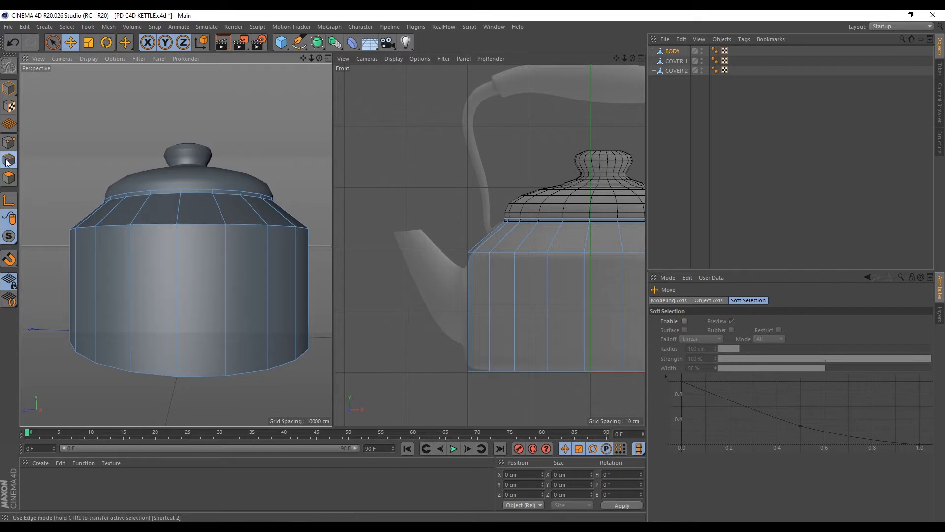
Add two horizontal loop cuts around BODY's side wall, at about 9.5% near its upper edge and about 79% near its base
{"action": "key", "text": "m"}
{"action": "key", "text": "l"}
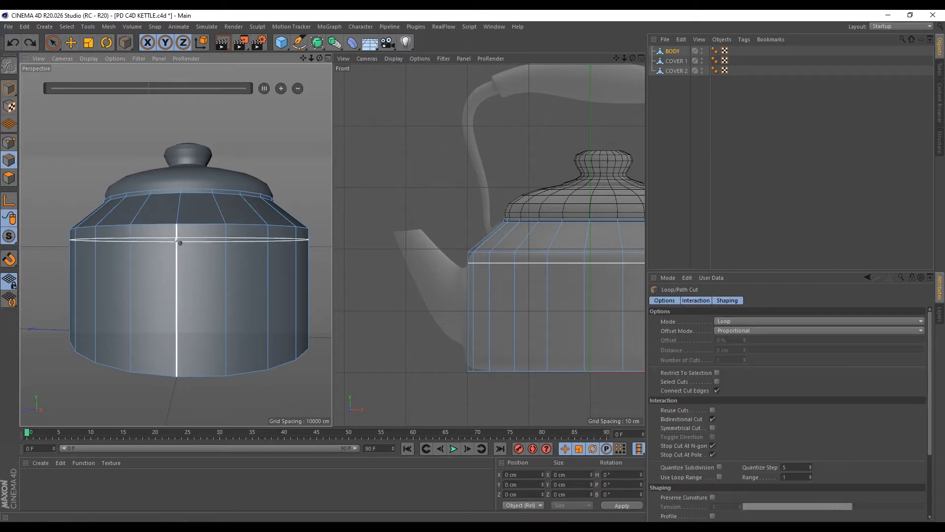
{"action": "left_click", "coordinate": [187, 241]}
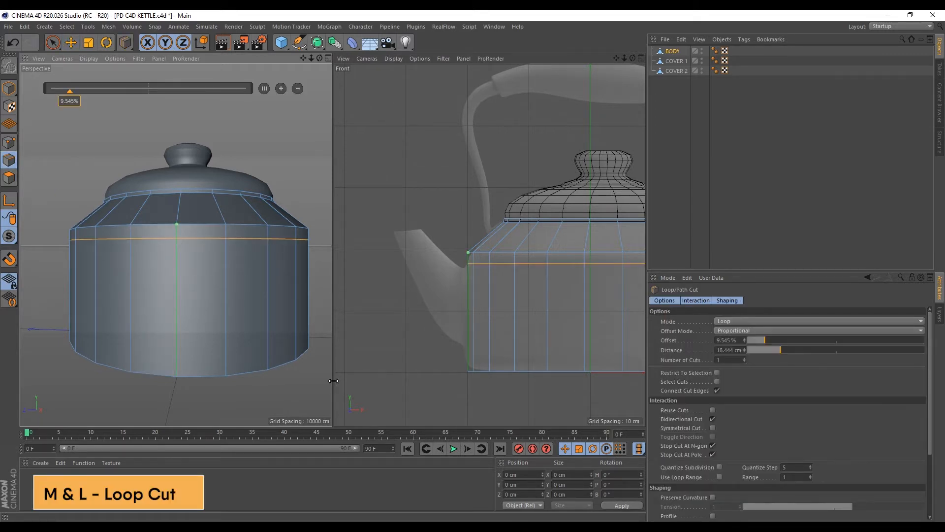
{"action": "left_click", "coordinate": [489, 349]}
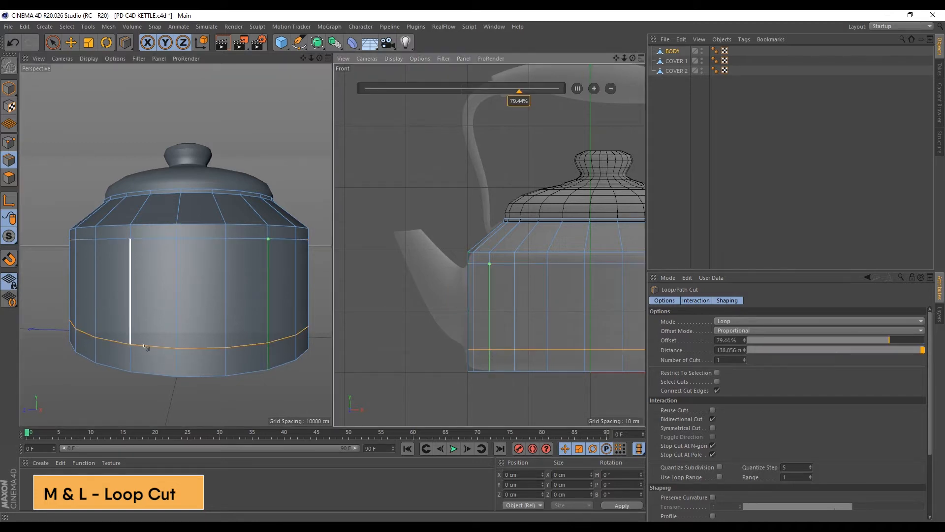
Add a third horizontal loop cut between the two on BODY's side wall and center it at 50%
{"action": "left_click_drag", "start_coordinate": [167, 319], "coordinate": [219, 317], "text": "alt"}
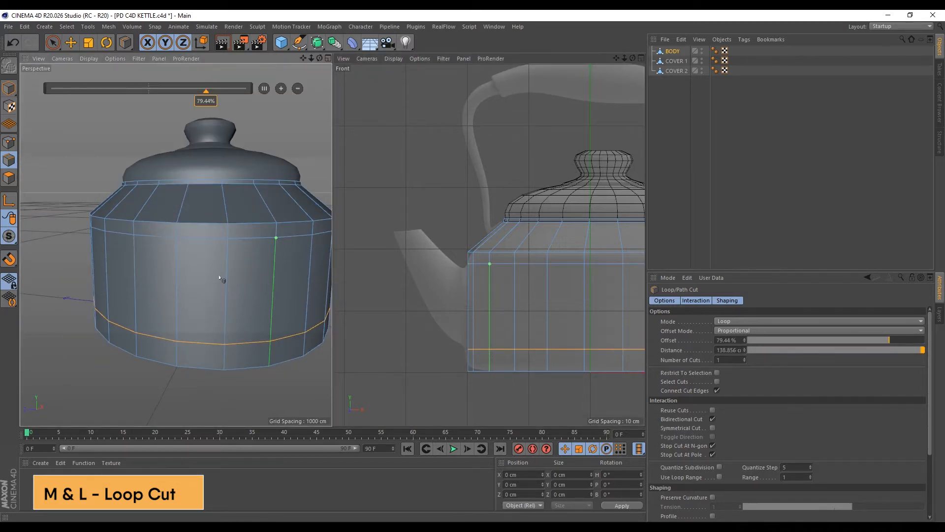
{"action": "left_click_drag", "start_coordinate": [206, 90], "coordinate": [153, 90]}
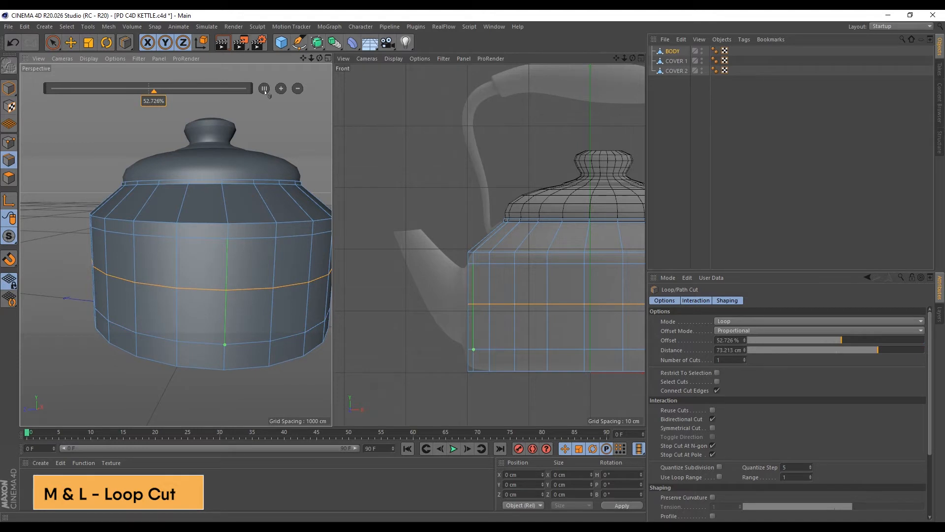
{"action": "left_click", "coordinate": [265, 89]}
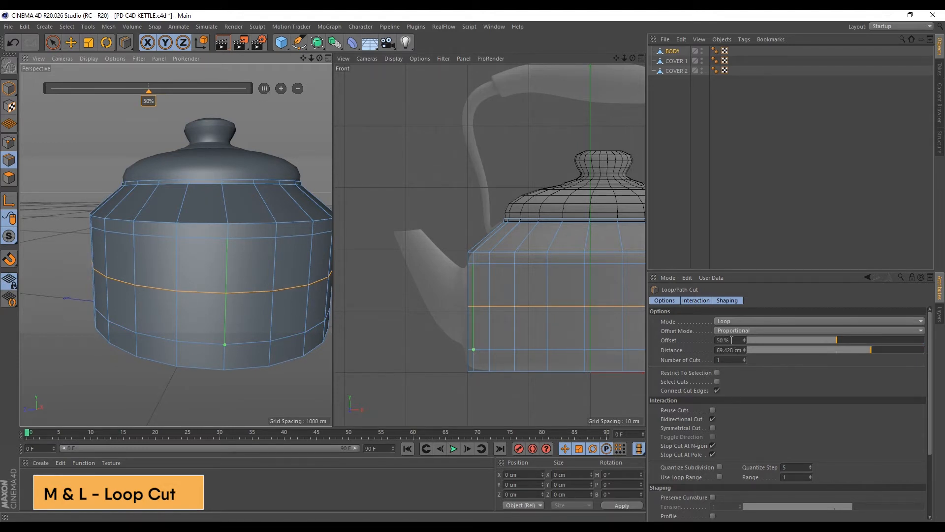
Bevel BODY's mid-height point on the spout side into an octagon with a 55 cm offset, subdivision 1 and depth -100%
{"action": "left_click", "coordinate": [70, 43]}
{"action": "left_click", "coordinate": [9, 142]}
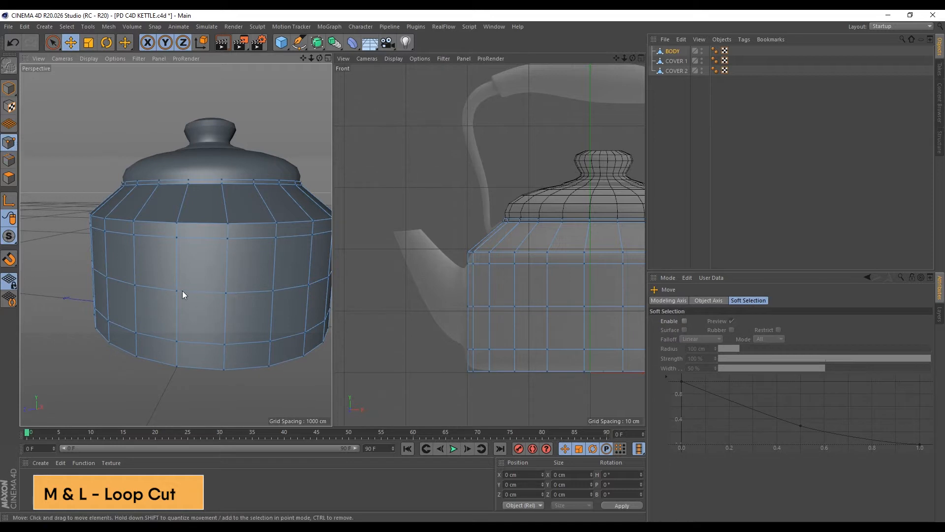
{"action": "left_click", "coordinate": [176, 291]}
{"action": "left_click_drag", "start_coordinate": [174, 303], "coordinate": [201, 281], "text": "alt"}
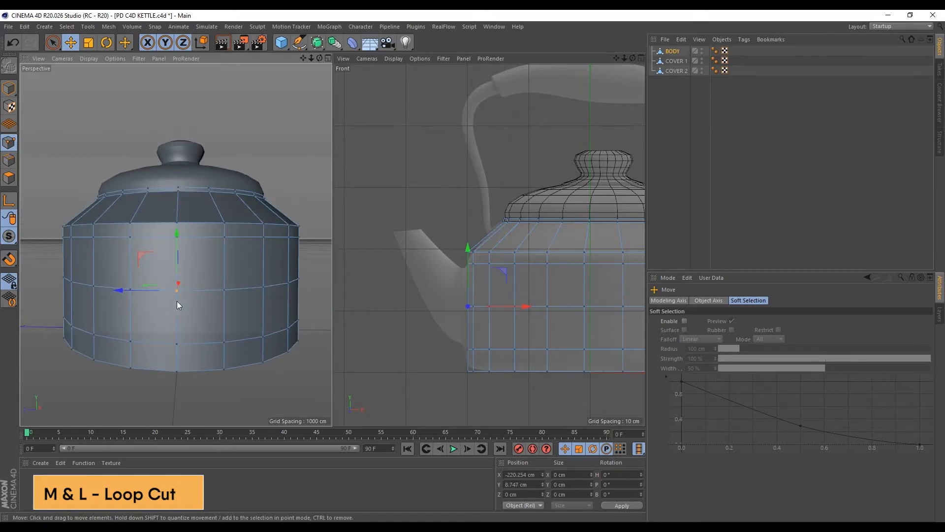
{"action": "scroll", "coordinate": [173, 296], "scroll_direction": "up", "scroll_amount": 2}
{"action": "key", "text": "m"}
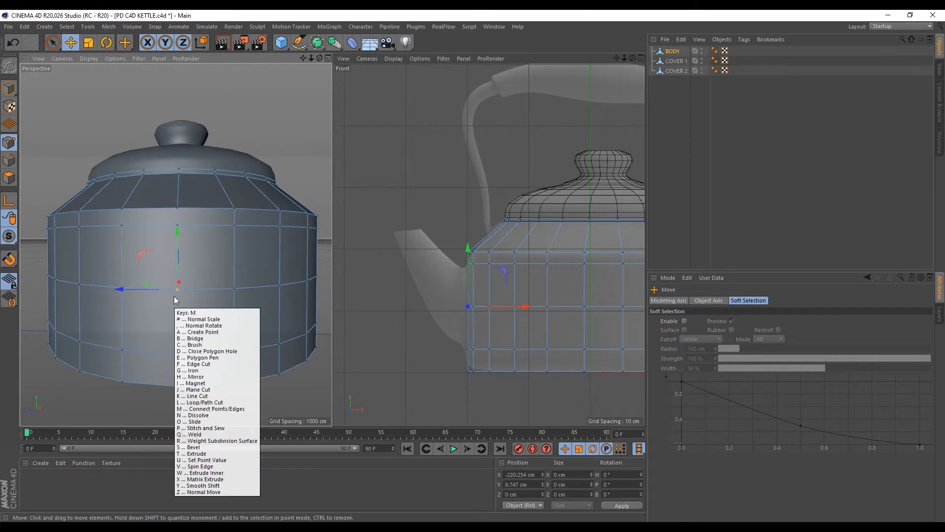
{"action": "key", "text": "s"}
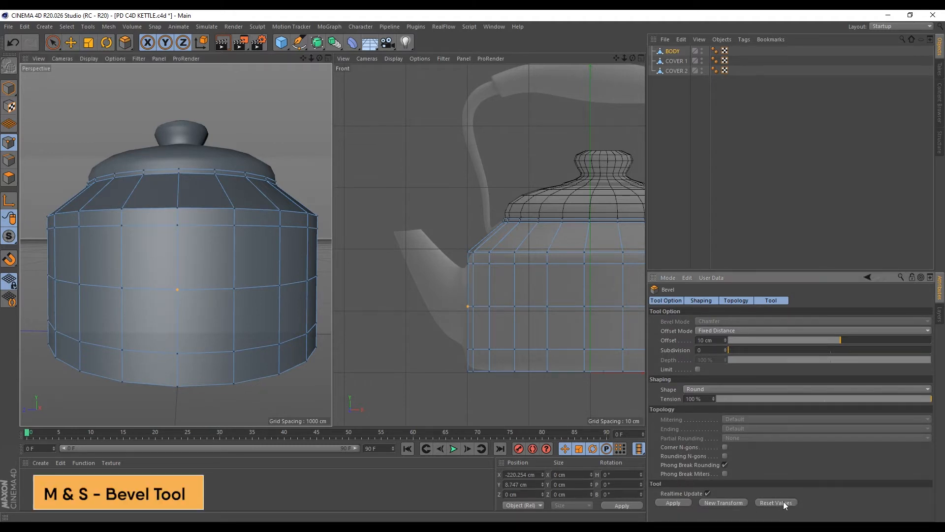
{"action": "key", "text": "ctrl+z"}
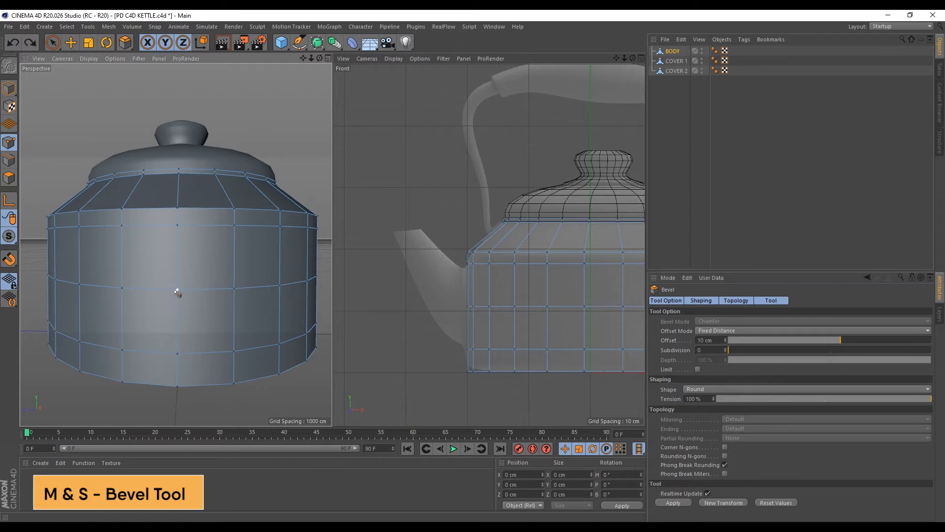
{"action": "left_click", "coordinate": [177, 289]}
{"action": "left_click_drag", "start_coordinate": [196, 312], "coordinate": [225, 312]}
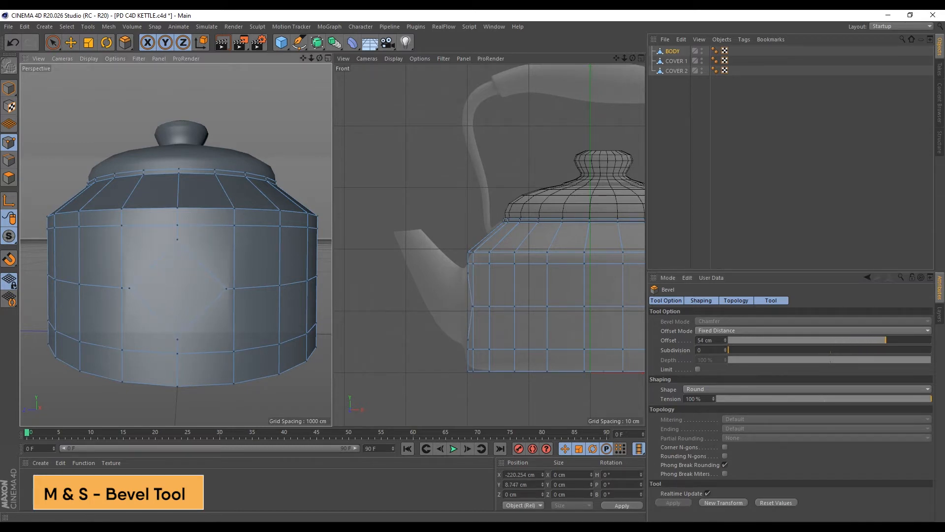
{"action": "left_click", "coordinate": [725, 348]}
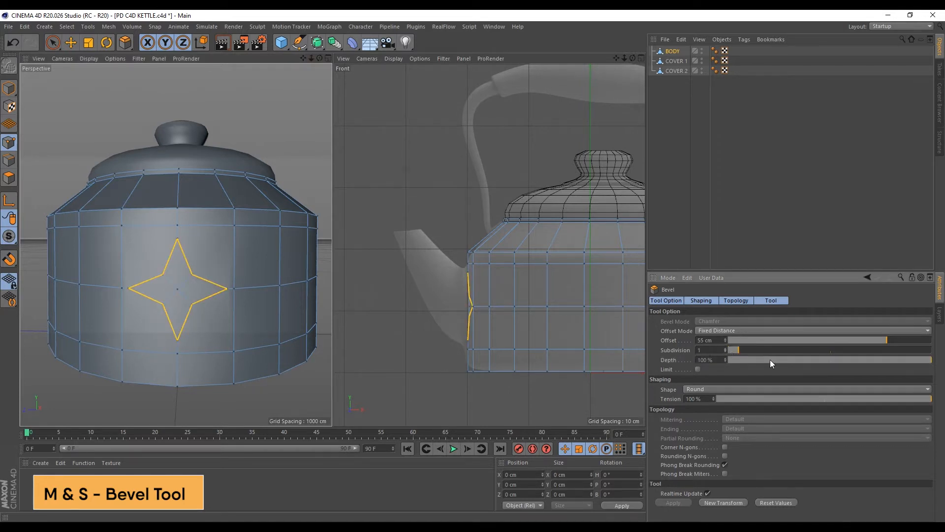
{"action": "left_click_drag", "start_coordinate": [790, 359], "coordinate": [703, 360]}
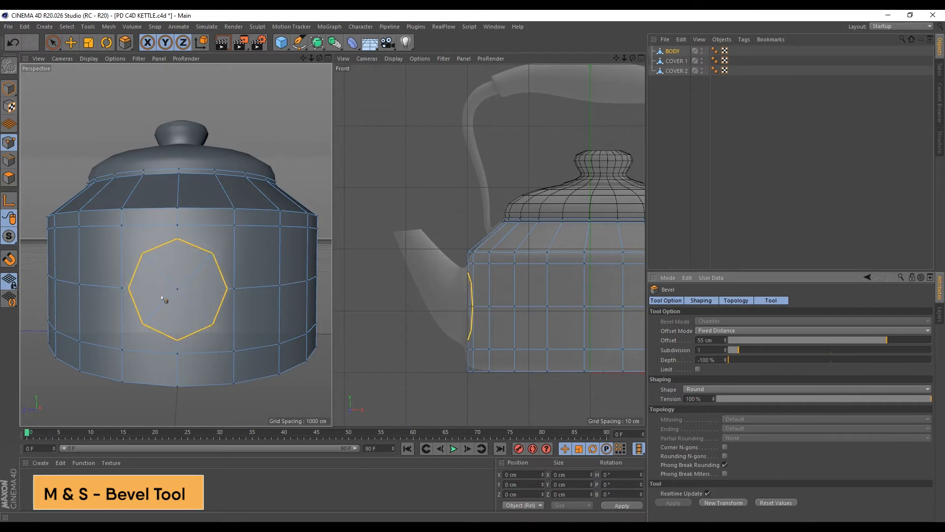
Connect the octagon's diagonal corners to the surrounding corners of BODY's wall grid with line cuts
{"action": "scroll", "coordinate": [163, 298], "scroll_direction": "up", "scroll_amount": 3}
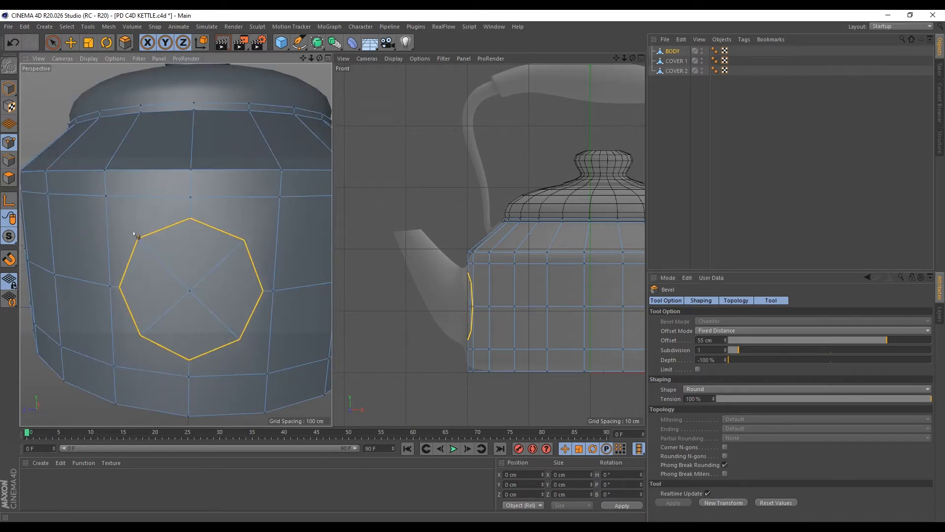
{"action": "key", "text": "m"}
{"action": "key", "text": "k"}
{"action": "left_click", "coordinate": [138, 239]}
{"action": "left_click", "coordinate": [106, 197]}
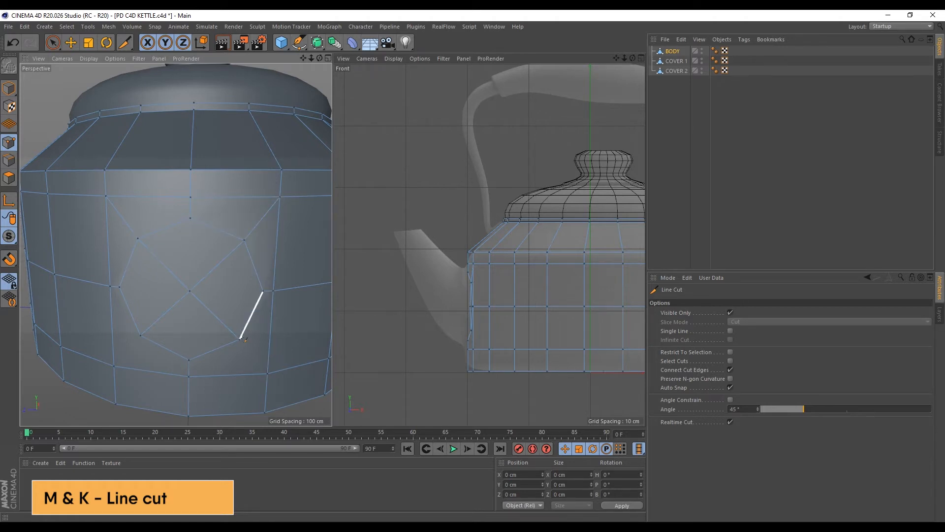
{"action": "left_click", "coordinate": [270, 377]}
{"action": "left_click", "coordinate": [113, 369]}
Line-cut from the octagon's center to its remaining corners, including the upper and lower ones
{"action": "left_click", "coordinate": [189, 292]}
{"action": "left_click", "coordinate": [190, 218]}
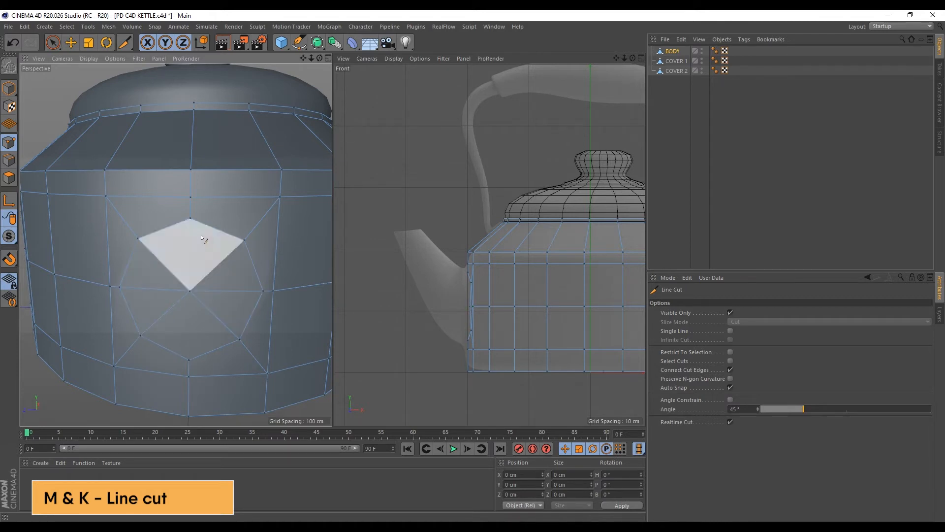
{"action": "left_click", "coordinate": [188, 359]}
{"action": "scroll", "coordinate": [222, 256], "scroll_direction": "down", "scroll_amount": 3}
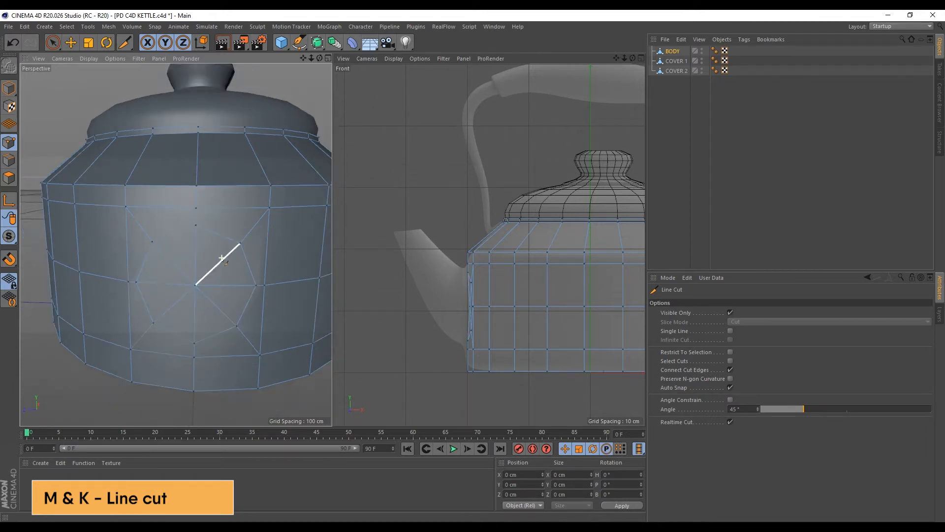
{"action": "scroll", "coordinate": [223, 306], "scroll_direction": "up", "scroll_amount": 3}
{"action": "left_click_drag", "start_coordinate": [223, 306], "coordinate": [259, 306], "text": "alt"}
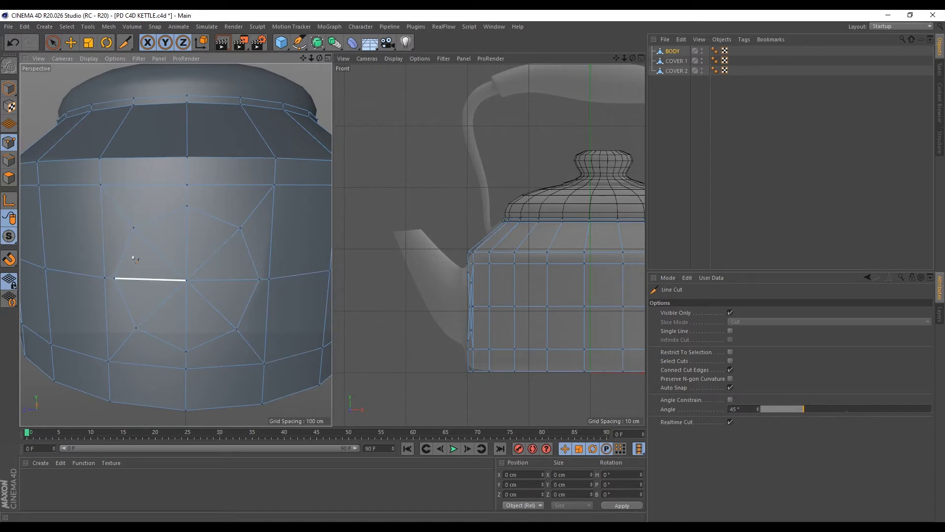
Slide the wall points beside, above and below the octagon away from it to leave more space around its outline
{"action": "key", "text": "e"}
{"action": "left_click", "coordinate": [103, 277]}
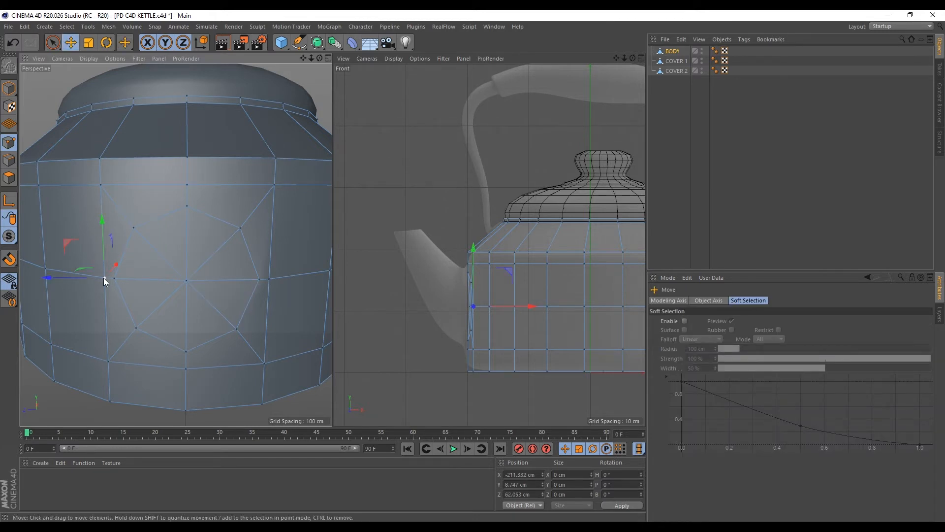
{"action": "key", "text": "m"}
{"action": "key", "text": "o"}
{"action": "left_click_drag", "start_coordinate": [104, 278], "coordinate": [96, 276]}
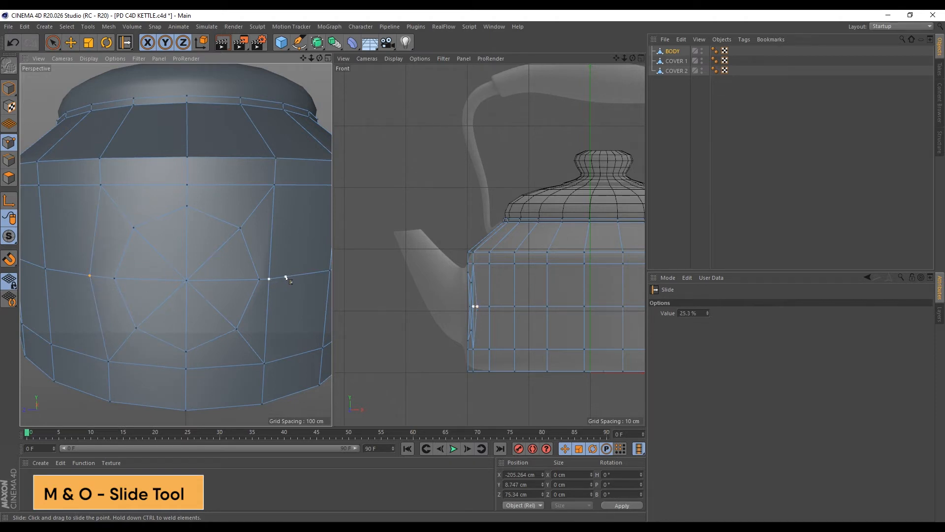
{"action": "scroll", "coordinate": [196, 158], "scroll_direction": "up", "scroll_amount": 2}
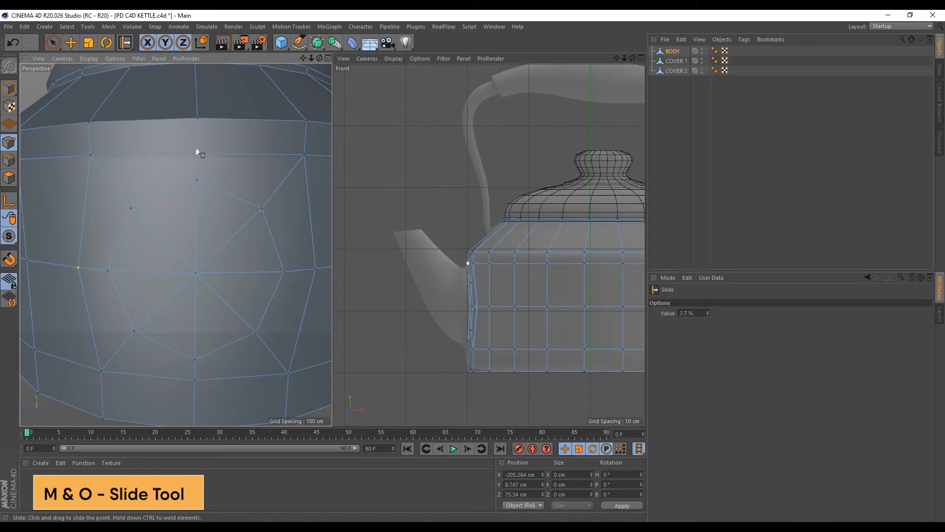
{"action": "scroll", "coordinate": [196, 229], "scroll_direction": "down", "scroll_amount": 2}
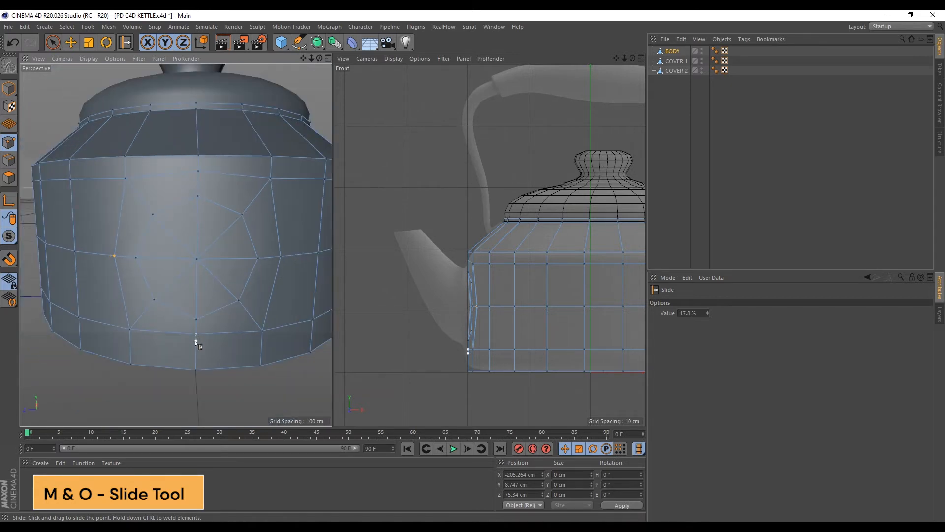
{"action": "left_click_drag", "start_coordinate": [195, 341], "coordinate": [195, 341]}
Select all the octagon's polygons and scale them up to about 131 cm high and 130 cm deep
{"action": "left_click", "coordinate": [9, 177]}
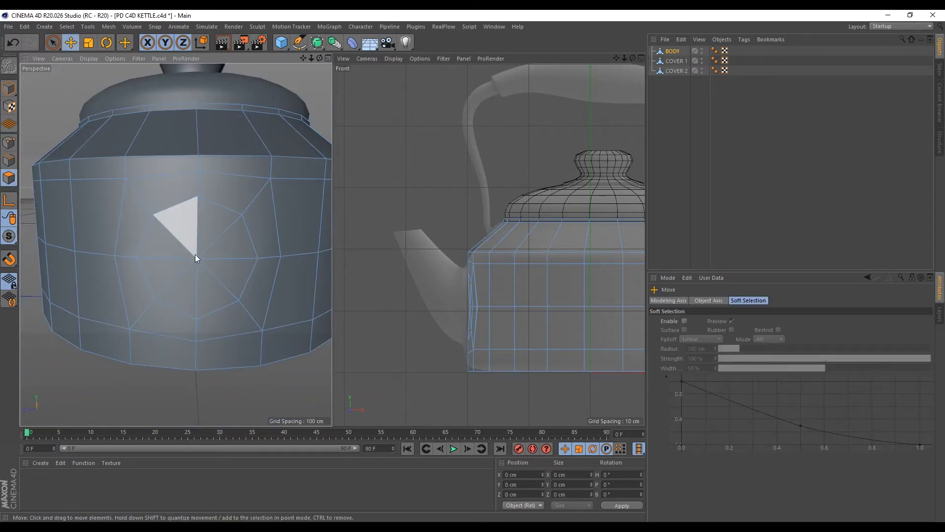
{"action": "key", "text": "u"}
{"action": "key", "text": "l"}
{"action": "left_click", "coordinate": [201, 233]}
{"action": "key", "text": "t"}
{"action": "left_click_drag", "start_coordinate": [255, 200], "coordinate": [286, 175]}
Extrude the octagon polygons about 12 cm outward along X from BODY's wall to start the spout
{"action": "left_click_drag", "start_coordinate": [261, 196], "coordinate": [111, 247], "text": "alt"}
{"action": "scroll", "coordinate": [138, 261], "scroll_direction": "down", "scroll_amount": 5}
{"action": "scroll", "coordinate": [111, 247], "scroll_direction": "up", "scroll_amount": 2}
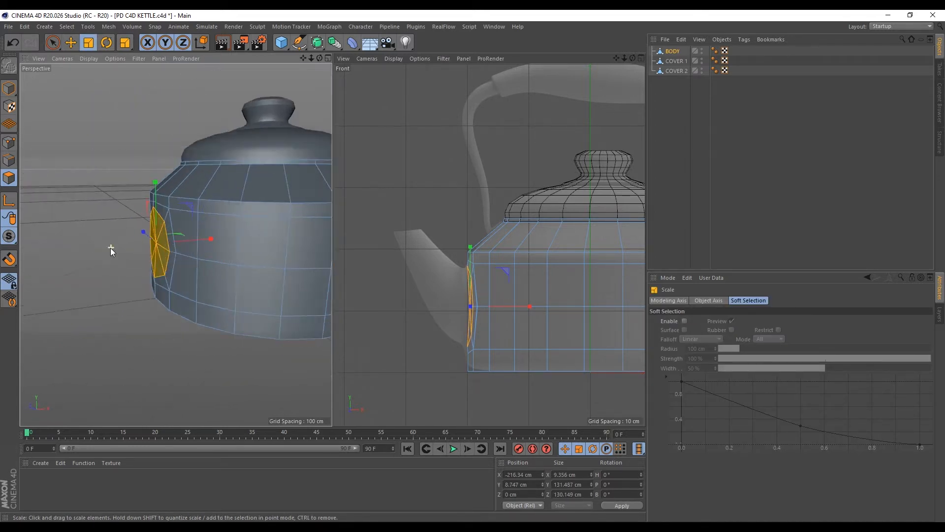
{"action": "key", "text": "e"}
{"action": "scroll", "coordinate": [455, 303], "scroll_direction": "up", "scroll_amount": 3}
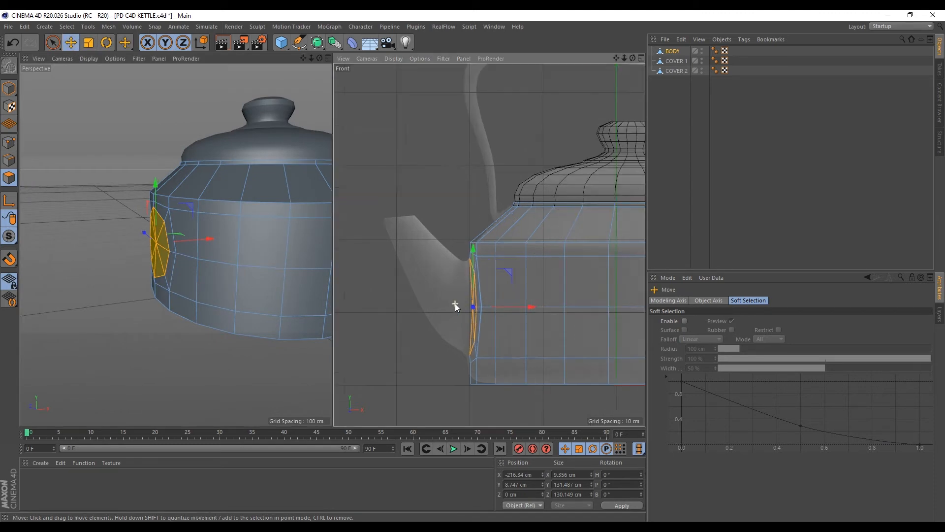
{"action": "left_click_drag", "start_coordinate": [533, 309], "coordinate": [524, 309]}
{"action": "key", "text": "s"}
{"action": "left_click_drag", "start_coordinate": [296, 232], "coordinate": [258, 237], "text": "alt"}
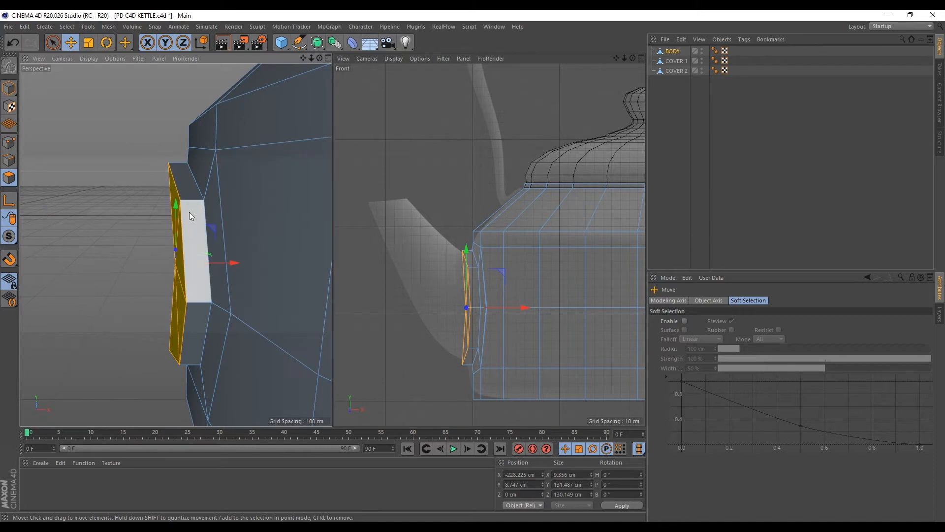
{"action": "left_click_drag", "start_coordinate": [189, 212], "coordinate": [175, 209], "text": "alt"}
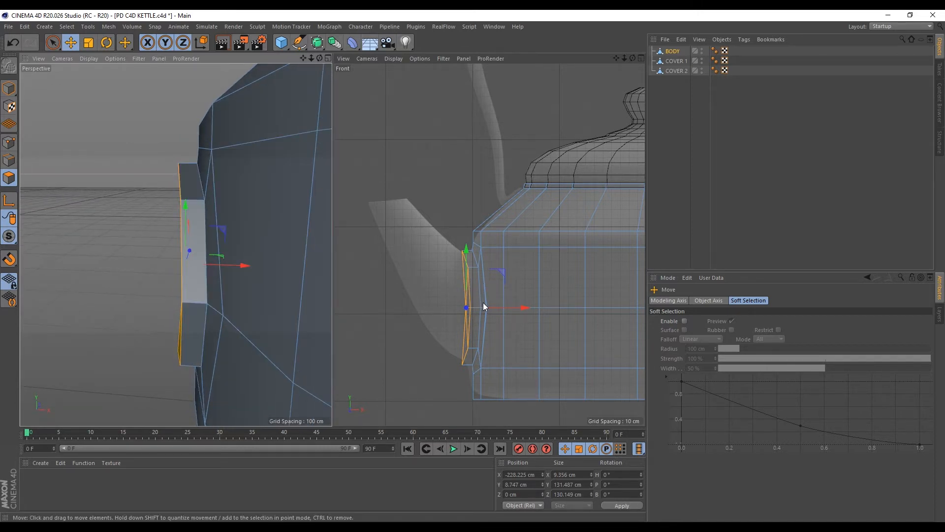
Flatten the extruded spout polygons to 0 cm along X
{"action": "key", "text": "t"}
{"action": "mouse_move", "coordinate": [484, 308]}
{"action": "left_mouse_down"}
{"action": "mouse_move", "coordinate": [528, 308]}
{"action": "mouse_move", "coordinate": [468, 309]}
{"action": "left_mouse_up"}
{"action": "left_click_drag", "start_coordinate": [105, 219], "coordinate": [155, 176], "text": "alt"}
{"action": "scroll", "coordinate": [436, 270], "scroll_direction": "up", "scroll_amount": 2}
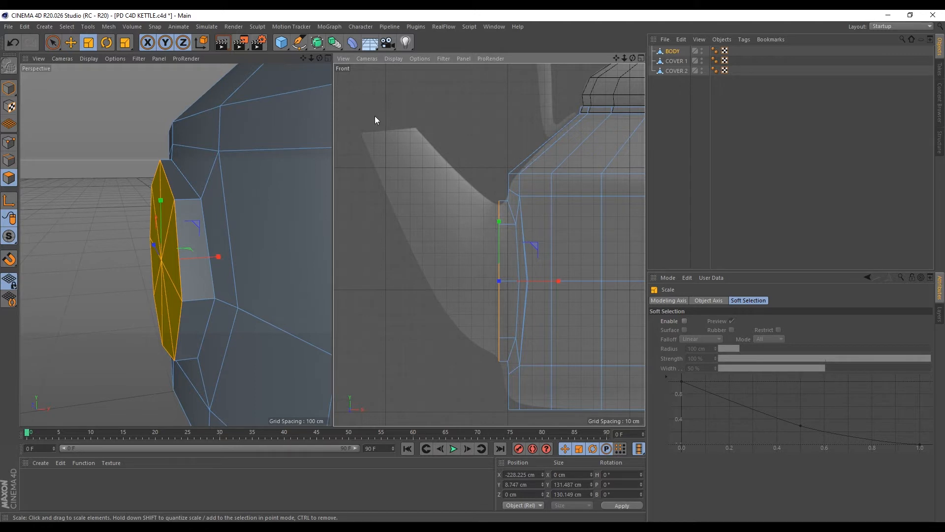
Extrude an angled spout segment up to about X -249 cm, tilting and scaling it to fit the reference
{"action": "left_click_drag", "start_coordinate": [578, 213], "coordinate": [566, 211]}
{"action": "key", "text": "e"}
{"action": "left_click_drag", "start_coordinate": [532, 243], "coordinate": [491, 234], "text": "ctrl"}
{"action": "key", "text": "r"}
{"action": "key", "text": "t"}
{"action": "left_click_drag", "start_coordinate": [562, 216], "coordinate": [518, 228]}
{"action": "key", "text": "e"}
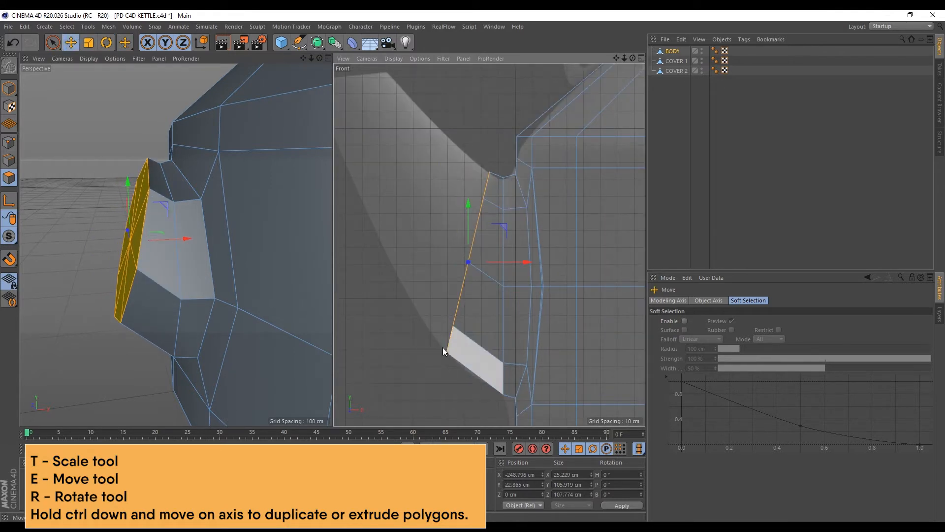
Rotate the modeling axis of the selected spout polygons to align with their slope
{"action": "left_click", "coordinate": [8, 202]}
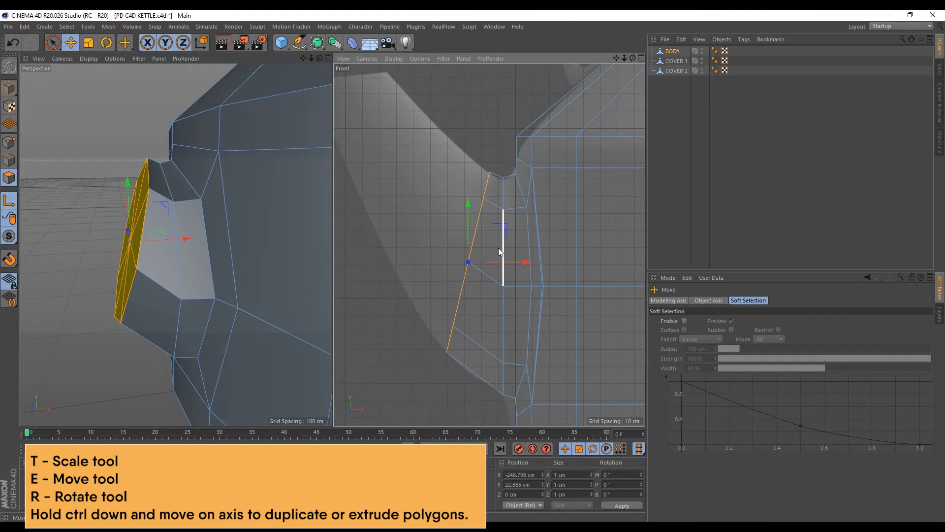
{"action": "key", "text": "r"}
{"action": "left_click_drag", "start_coordinate": [490, 235], "coordinate": [499, 238]}
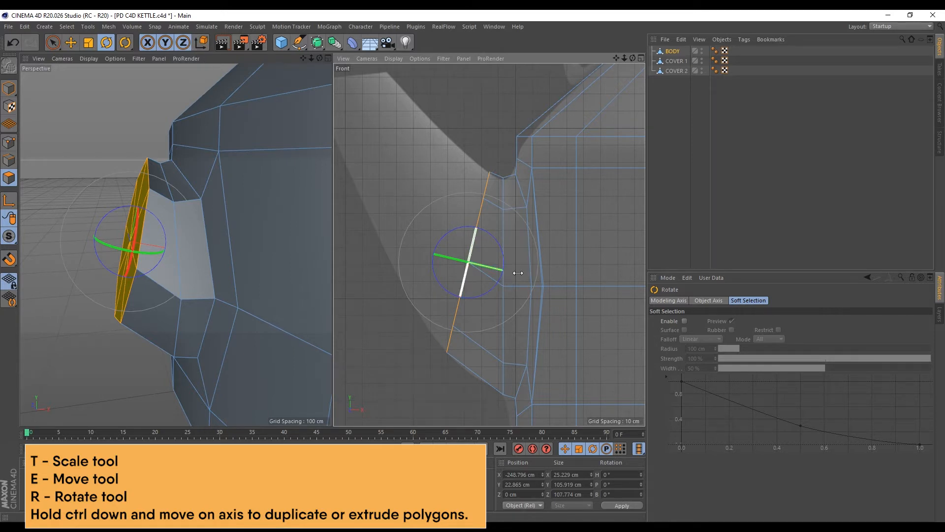
Extrude another spout segment to about X -268 cm, Y 44 cm, and scale it to the reference outline
{"action": "key", "text": "e"}
{"action": "left_click_drag", "start_coordinate": [514, 236], "coordinate": [482, 200], "text": "ctrl"}
{"action": "key", "text": "t"}
{"action": "left_click_drag", "start_coordinate": [535, 168], "coordinate": [515, 155]}
{"action": "key", "text": "e"}
{"action": "left_click_drag", "start_coordinate": [479, 200], "coordinate": [477, 201]}
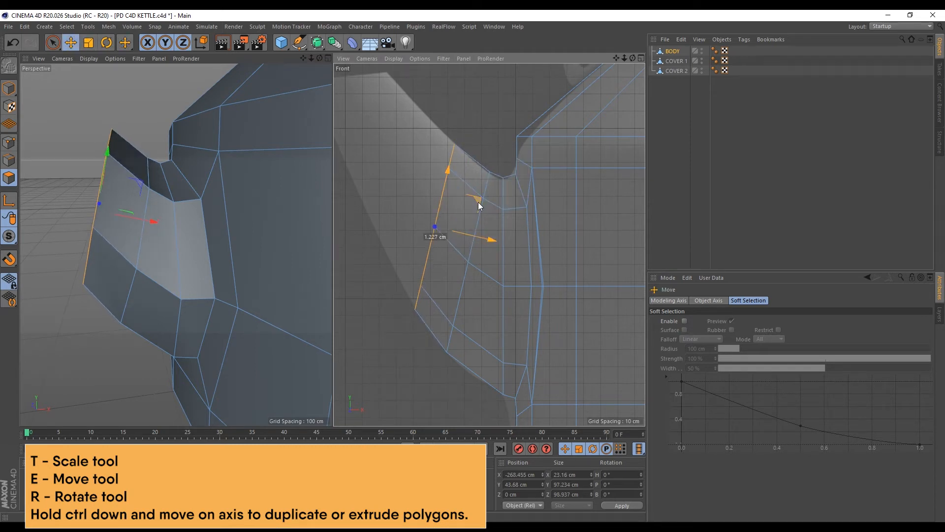
Continue extruding the spout up along the reference, rotating, scaling and positioning the end polygons to follow its curve
{"action": "scroll", "coordinate": [521, 258], "scroll_direction": "down", "scroll_amount": 4}
{"action": "scroll", "coordinate": [463, 210], "scroll_direction": "up", "scroll_amount": 3}
{"action": "left_click_drag", "start_coordinate": [550, 241], "coordinate": [501, 178], "text": "ctrl"}
{"action": "key", "text": "r"}
{"action": "key", "text": "e"}
{"action": "key", "text": "r"}
{"action": "key", "text": "t"}
{"action": "key", "text": "e"}
{"action": "key", "text": "t"}
{"action": "key", "text": "e"}
Extrude the final segment to the spout tip, rotating and scaling the end to about 48 cm across to match the reference
{"action": "left_click_drag", "start_coordinate": [484, 217], "coordinate": [462, 188], "text": "ctrl"}
{"action": "key", "text": "r"}
{"action": "left_click_drag", "start_coordinate": [465, 136], "coordinate": [488, 182]}
{"action": "key", "text": "e"}
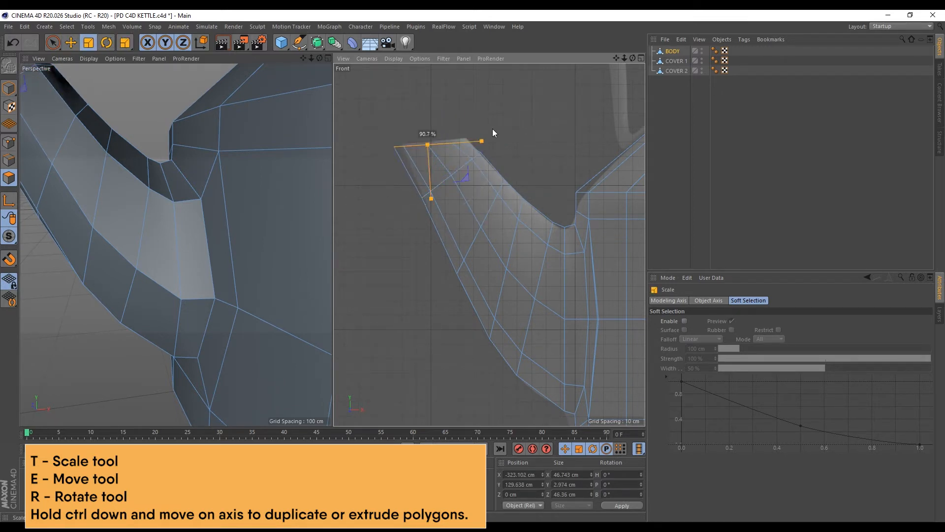
{"action": "key", "text": "t"}
{"action": "scroll", "coordinate": [434, 163], "scroll_direction": "up", "scroll_amount": 3}
{"action": "left_click_drag", "start_coordinate": [542, 120], "coordinate": [541, 110]}
Delete the polygons capping the spout tip to open it
{"action": "scroll", "coordinate": [538, 148], "scroll_direction": "down", "scroll_amount": 1}
{"action": "scroll", "coordinate": [206, 240], "scroll_direction": "down", "scroll_amount": 5}
{"action": "scroll", "coordinate": [117, 183], "scroll_direction": "up", "scroll_amount": 3}
{"action": "left_click_drag", "start_coordinate": [117, 183], "coordinate": [91, 200], "text": "alt"}
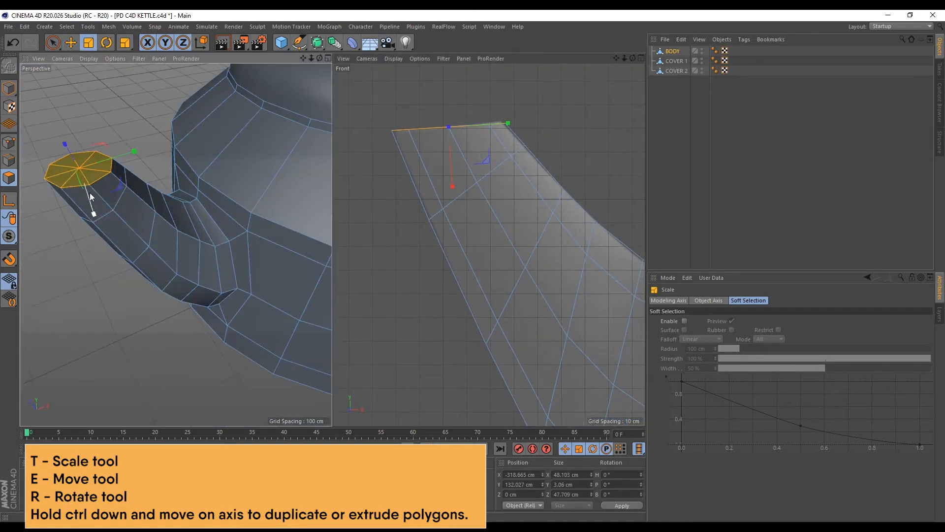
{"action": "scroll", "coordinate": [63, 165], "scroll_direction": "up", "scroll_amount": 2}
{"action": "scroll", "coordinate": [79, 174], "scroll_direction": "up", "scroll_amount": 2}
{"action": "key", "text": "Delete"}
Isolate BODY in the viewports with Viewport Solo Single
{"action": "scroll", "coordinate": [122, 186], "scroll_direction": "down", "scroll_amount": 4}
{"action": "left_click_drag", "start_coordinate": [103, 207], "coordinate": [126, 211], "text": "alt"}
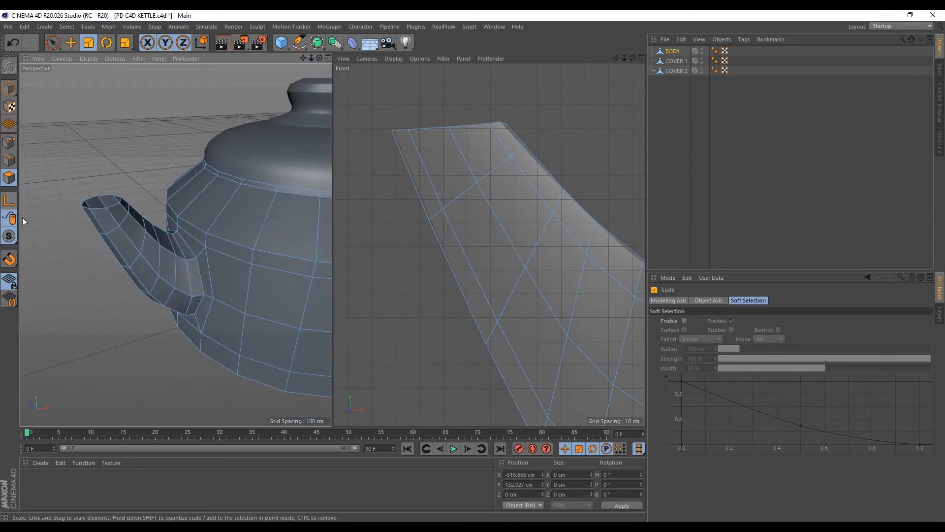
{"action": "left_click", "coordinate": [8, 236]}
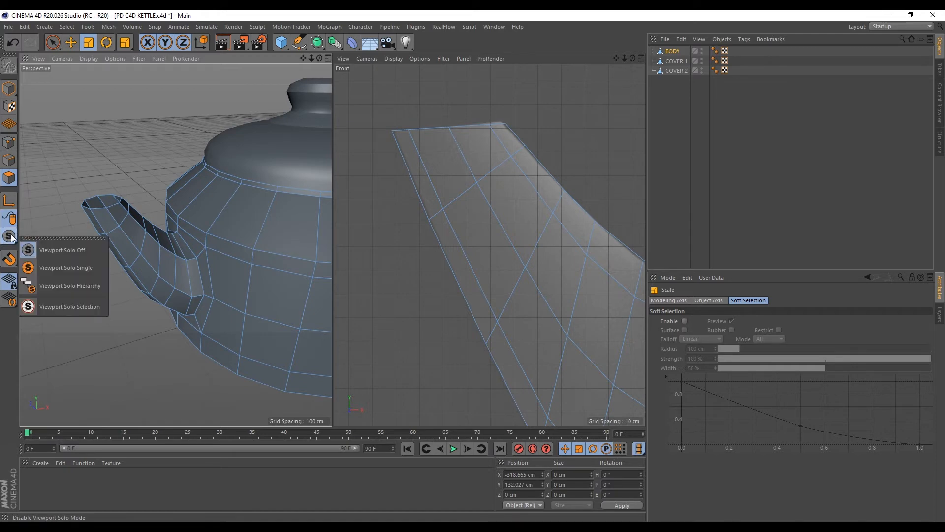
{"action": "left_click", "coordinate": [61, 270]}
Select the edge loop just below BODY's top rim, lower it to about Y 142 cm and scale it to about 331 cm wide
{"action": "scroll", "coordinate": [153, 235], "scroll_direction": "up", "scroll_amount": 3}
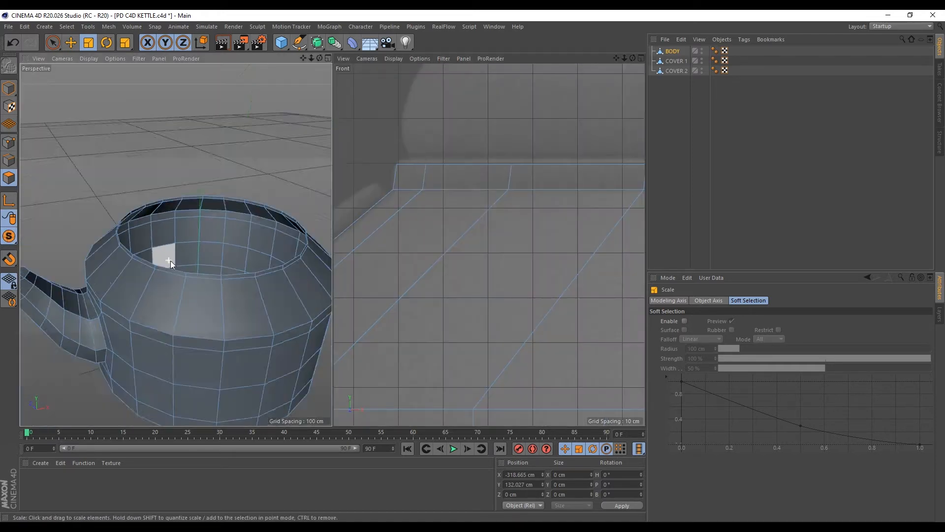
{"action": "scroll", "coordinate": [169, 260], "scroll_direction": "down", "scroll_amount": 8}
{"action": "scroll", "coordinate": [165, 256], "scroll_direction": "up", "scroll_amount": 8}
{"action": "left_click_drag", "start_coordinate": [127, 288], "coordinate": [126, 279], "text": "alt"}
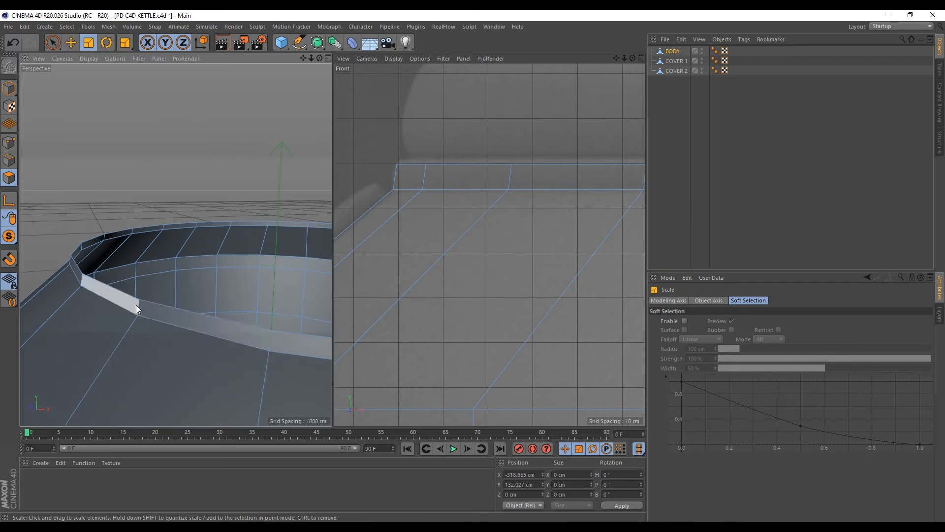
{"action": "left_click_drag", "start_coordinate": [207, 325], "coordinate": [163, 276], "text": "alt"}
{"action": "left_click", "coordinate": [13, 160]}
{"action": "right_click", "coordinate": [118, 247]}
{"action": "left_click", "coordinate": [134, 257]}
{"action": "left_click", "coordinate": [146, 321]}
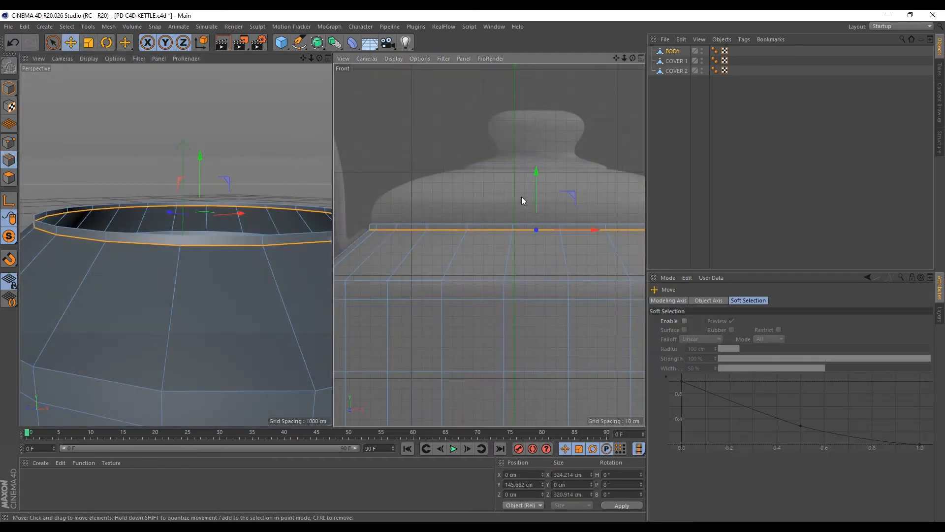
{"action": "left_click_drag", "start_coordinate": [536, 172], "coordinate": [583, 168]}
{"action": "key", "text": "t"}
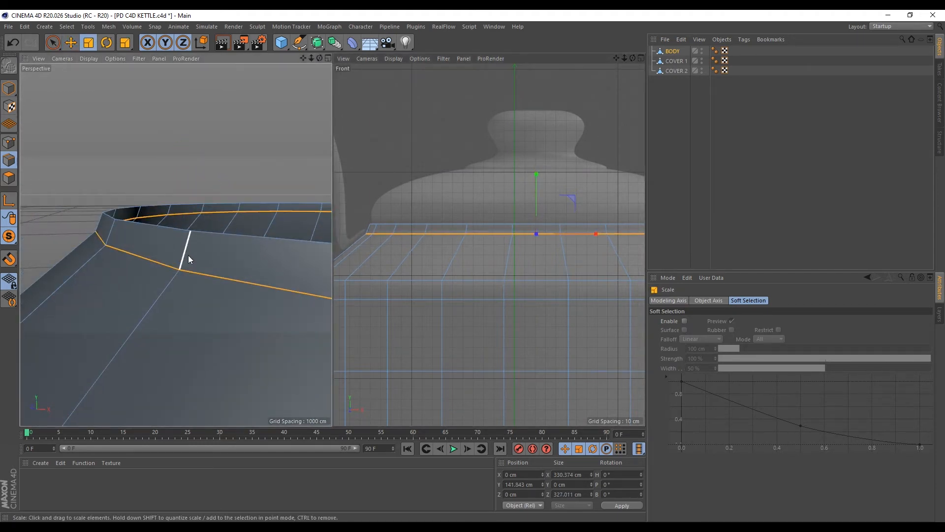
Cut an edge loop between BODY's top rim and the loop below it, and scale the new loop to about 332 cm wide
{"action": "key", "text": "m"}
{"action": "key", "text": "l"}
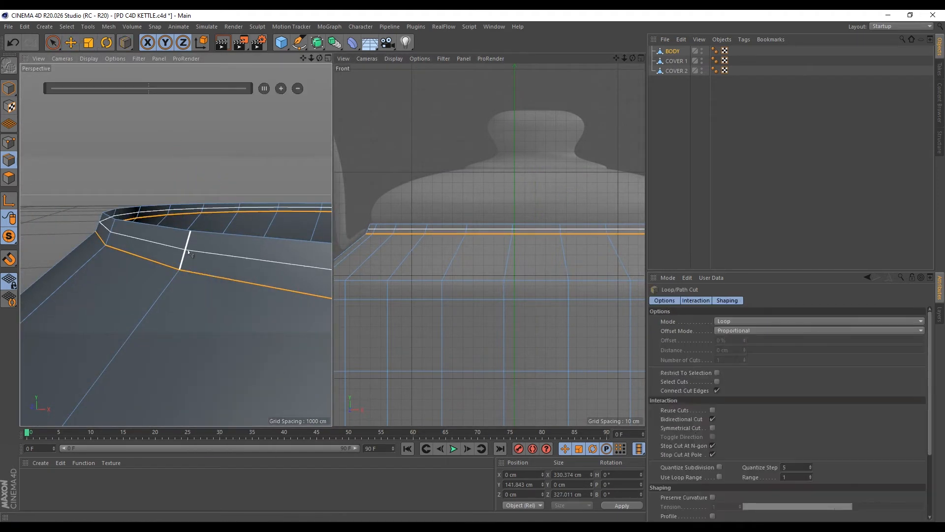
{"action": "left_click", "coordinate": [189, 251]}
{"action": "key", "text": "u"}
{"action": "key", "text": "l"}
{"action": "key", "text": "t"}
{"action": "left_click_drag", "start_coordinate": [571, 173], "coordinate": [574, 166]}
{"action": "key", "text": "ctrl+shift+z"}
{"action": "key", "text": "ctrl+shift+z"}
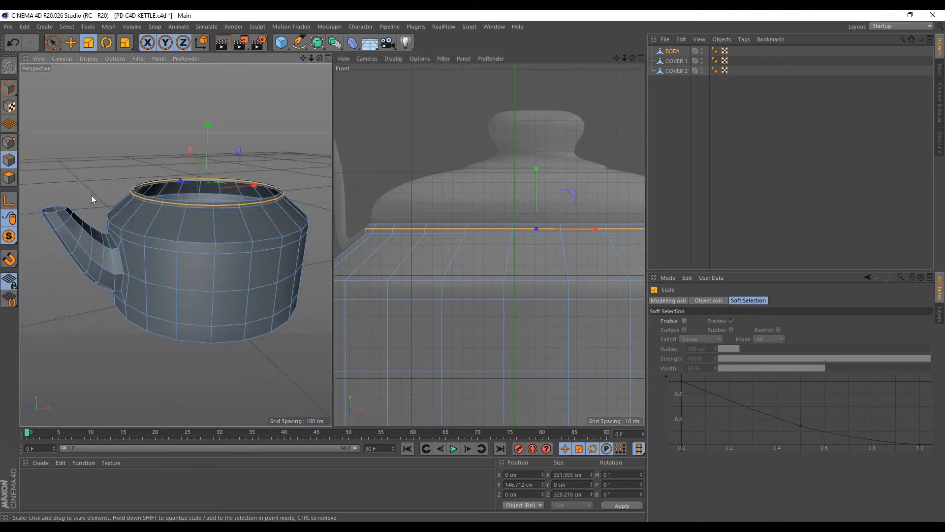
Select all of BODY's polygons and extrude them with Create Caps on and an offset of -4 cm to give the walls thickness
{"action": "left_click", "coordinate": [9, 178]}
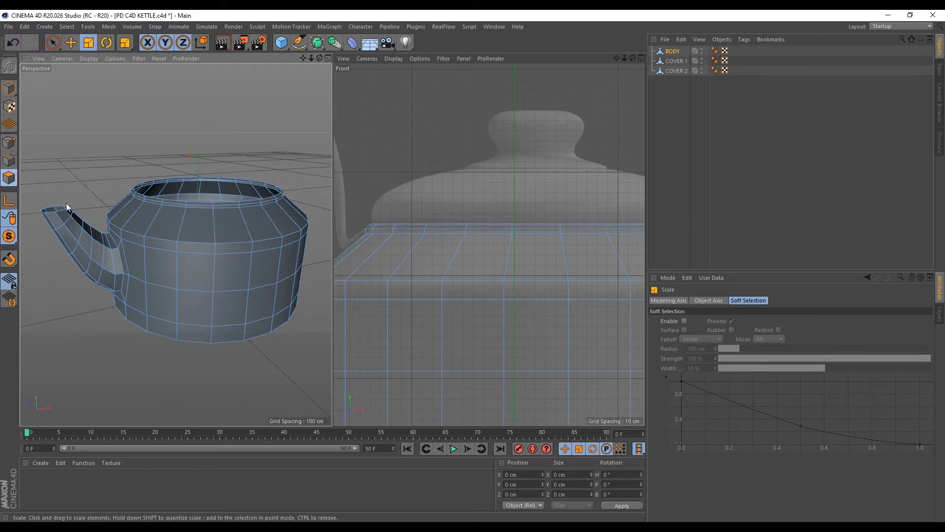
{"action": "middle_click", "coordinate": [245, 178]}
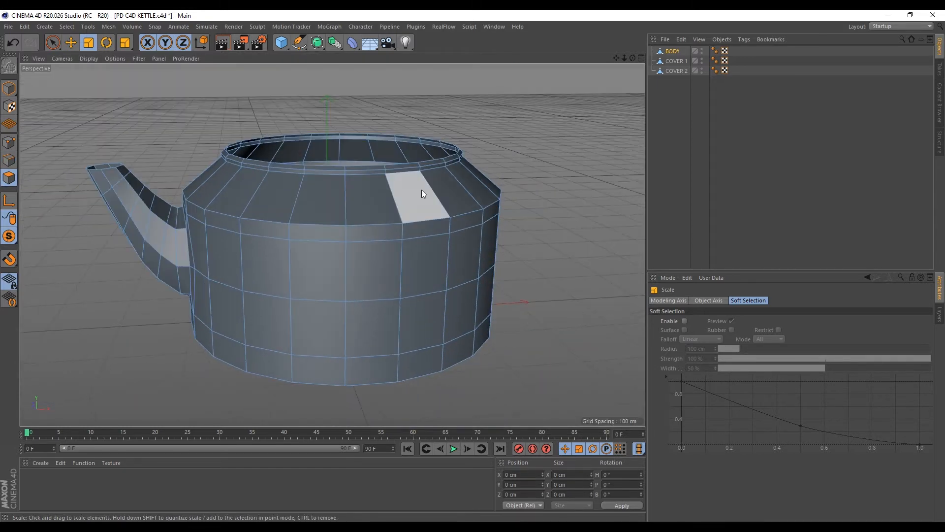
{"action": "key", "text": "ctrl+a"}
{"action": "left_click_drag", "start_coordinate": [329, 185], "coordinate": [303, 220], "text": "alt"}
{"action": "left_click_drag", "start_coordinate": [321, 146], "coordinate": [275, 164], "text": "alt"}
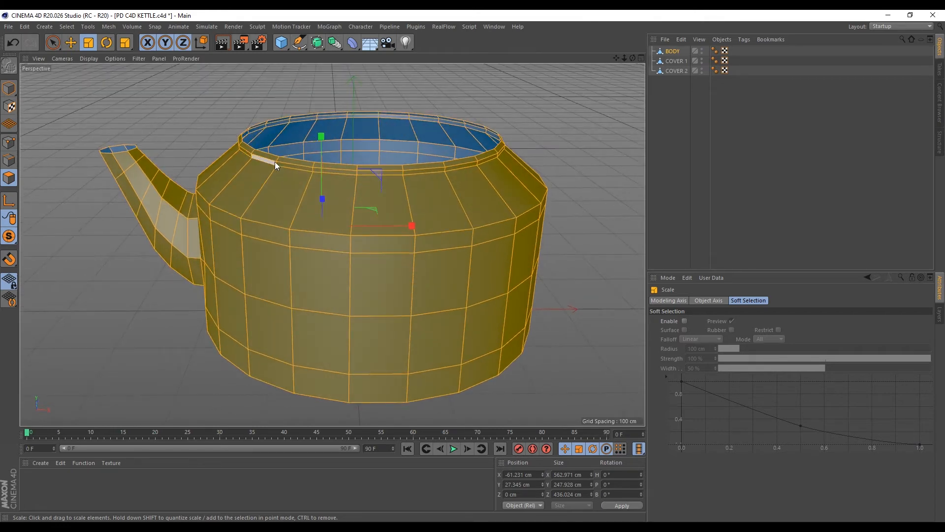
{"action": "key", "text": "d"}
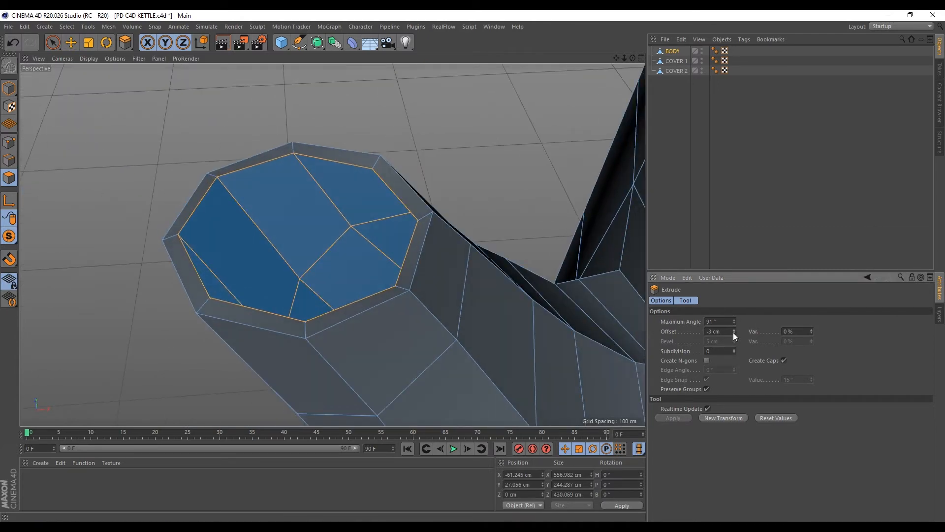
{"action": "left_click", "coordinate": [734, 333]}
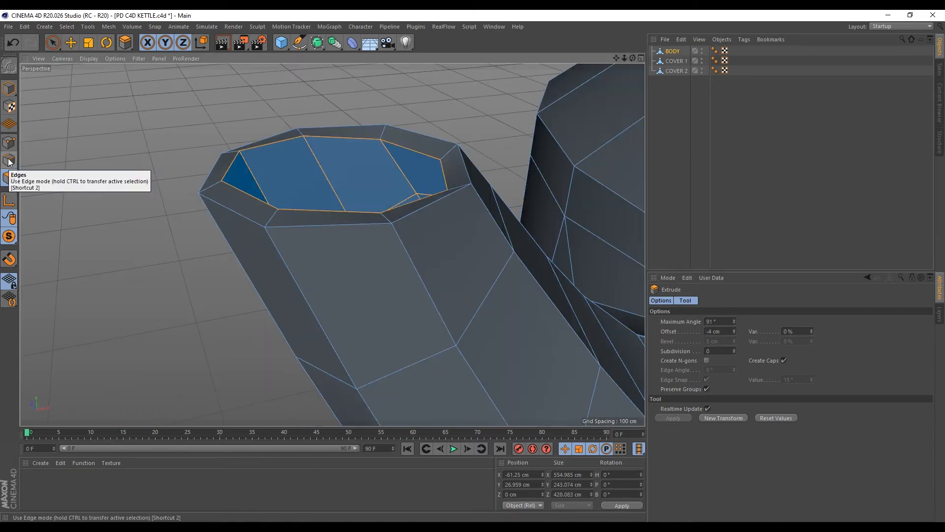
Align the spout opening's inner edge loop with the slanted outer rim using a rotated axis, and raise it to about Y 131.7 cm
{"action": "left_click", "coordinate": [9, 160]}
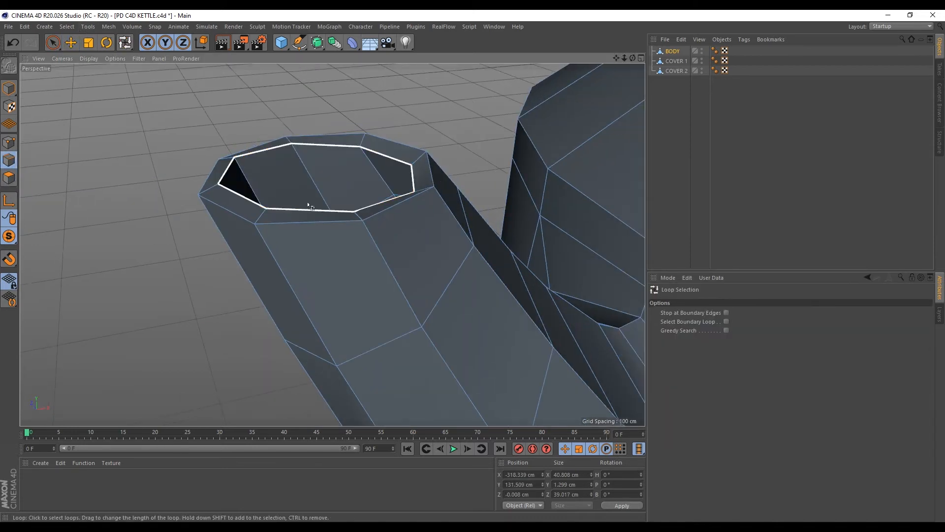
{"action": "left_click", "coordinate": [340, 157]}
{"action": "key", "text": "e"}
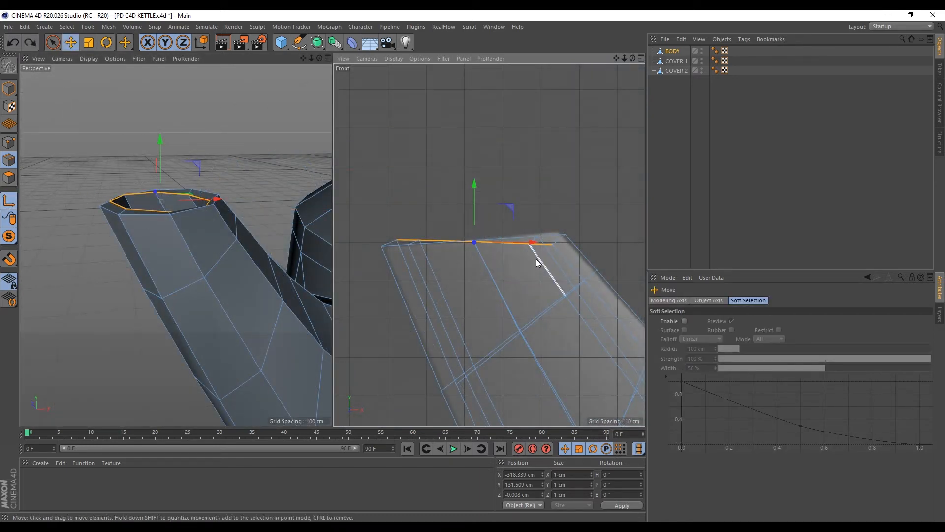
{"action": "key", "text": "r"}
{"action": "left_click_drag", "start_coordinate": [502, 220], "coordinate": [506, 222]}
{"action": "scroll", "coordinate": [411, 253], "scroll_direction": "up", "scroll_amount": 3}
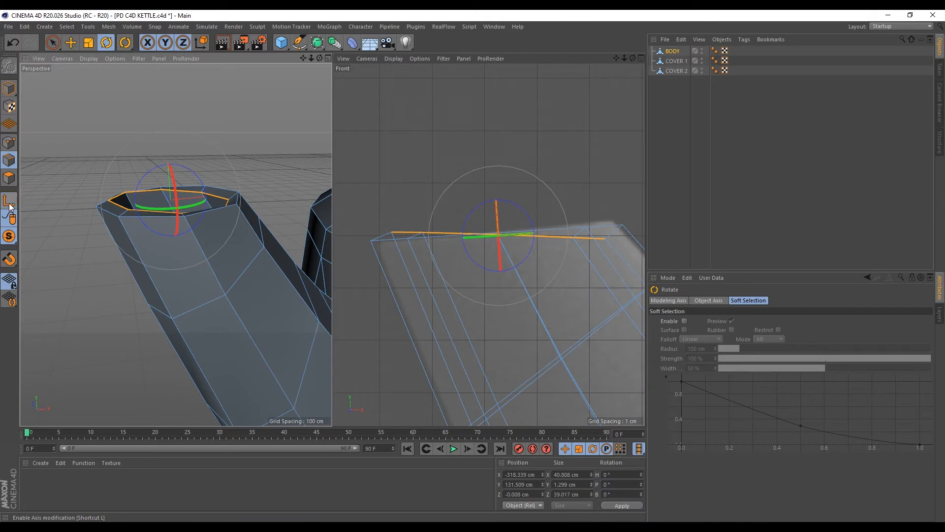
{"action": "key", "text": "t"}
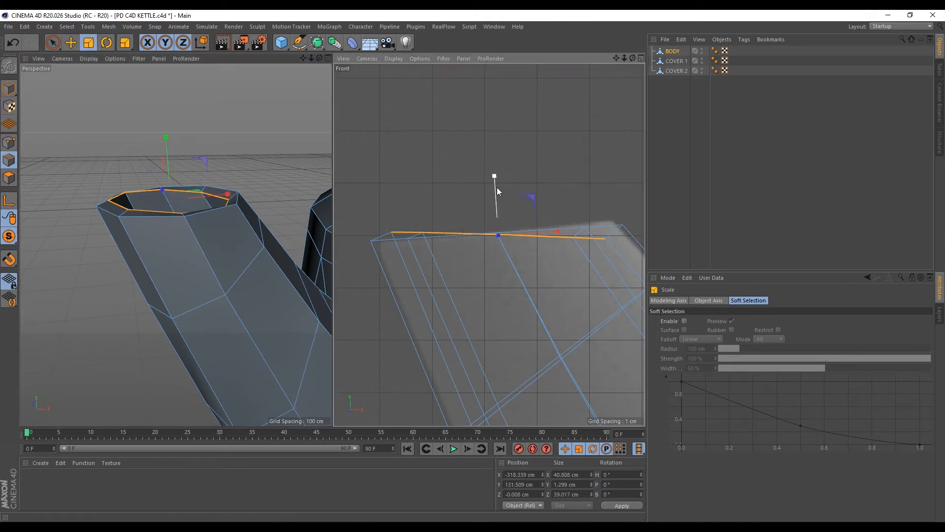
{"action": "left_click_drag", "start_coordinate": [495, 175], "coordinate": [504, 235]}
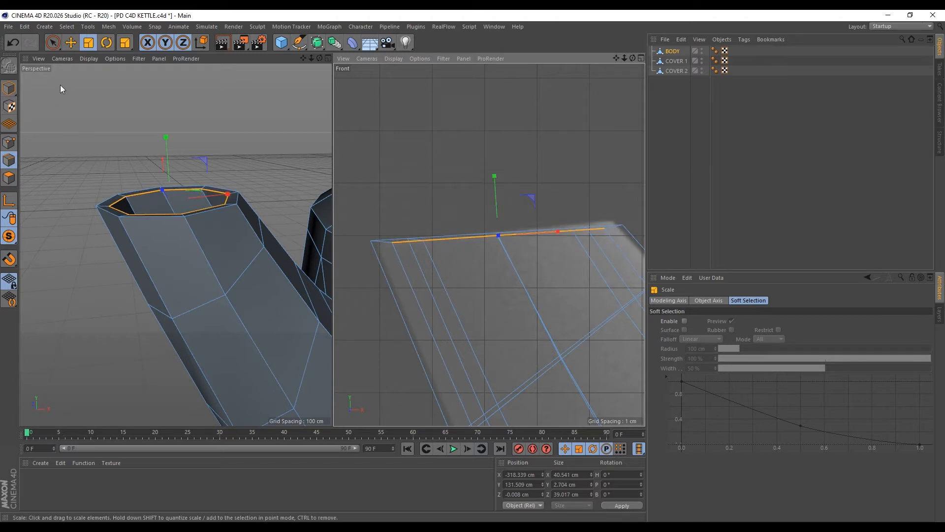
{"action": "left_click", "coordinate": [70, 42]}
{"action": "scroll", "coordinate": [162, 148], "scroll_direction": "up", "scroll_amount": 1}
{"action": "mouse_move", "coordinate": [167, 153]}
{"action": "left_mouse_down"}
{"action": "mouse_move", "coordinate": [171, 145]}
{"action": "mouse_move", "coordinate": [165, 151]}
{"action": "left_mouse_up"}
Cut supporting edge loops around BODY's bottom edge and just below the spout tip, the tip loop at about 23% offset
{"action": "scroll", "coordinate": [95, 232], "scroll_direction": "down", "scroll_amount": 3}
{"action": "left_click_drag", "start_coordinate": [95, 232], "coordinate": [187, 319], "text": "alt"}
{"action": "scroll", "coordinate": [184, 311], "scroll_direction": "up", "scroll_amount": 3}
{"action": "right_click", "coordinate": [184, 315]}
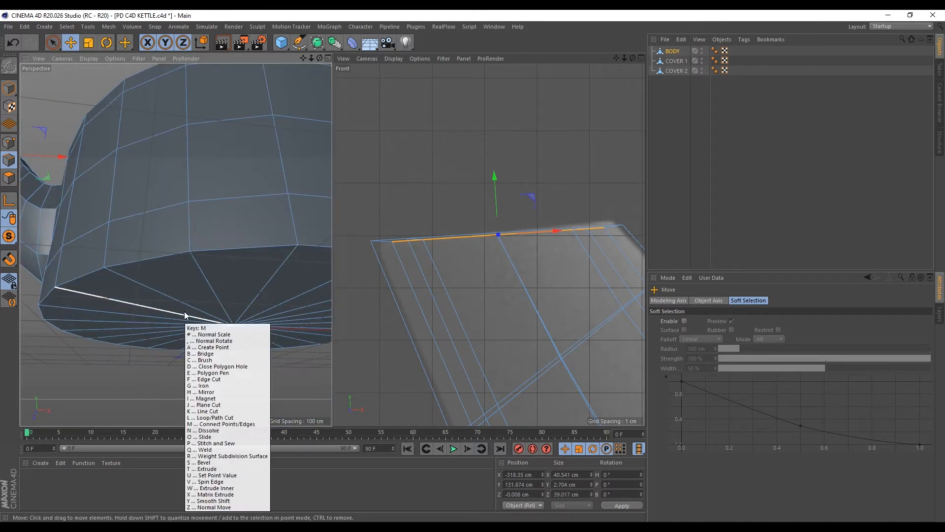
{"action": "left_click", "coordinate": [212, 433]}
{"action": "left_click", "coordinate": [116, 272]}
{"action": "left_click_drag", "start_coordinate": [116, 273], "coordinate": [236, 245], "text": "alt"}
{"action": "left_click", "coordinate": [114, 264]}
{"action": "left_click", "coordinate": [212, 267]}
{"action": "left_click", "coordinate": [207, 243]}
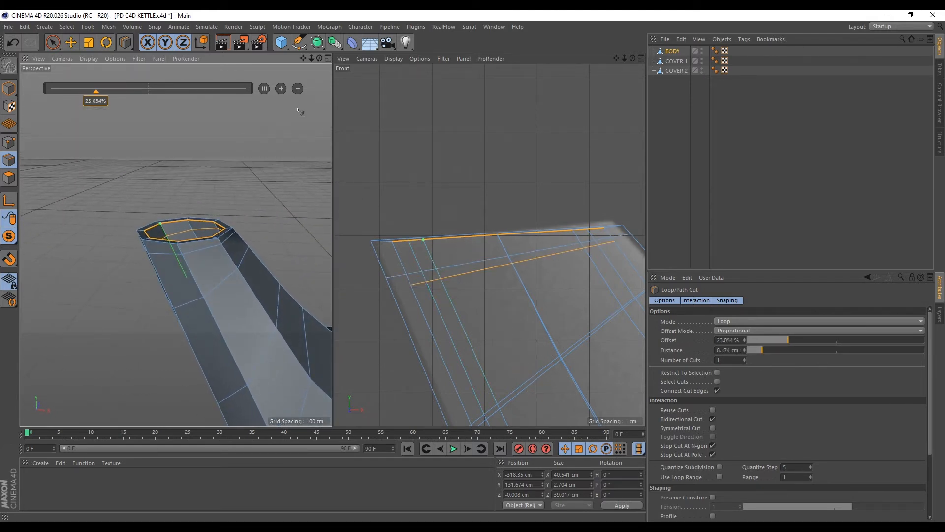
Place BODY under a Subdivision Surface and check the smoothed shape
{"action": "left_click", "coordinate": [318, 44], "text": "alt"}
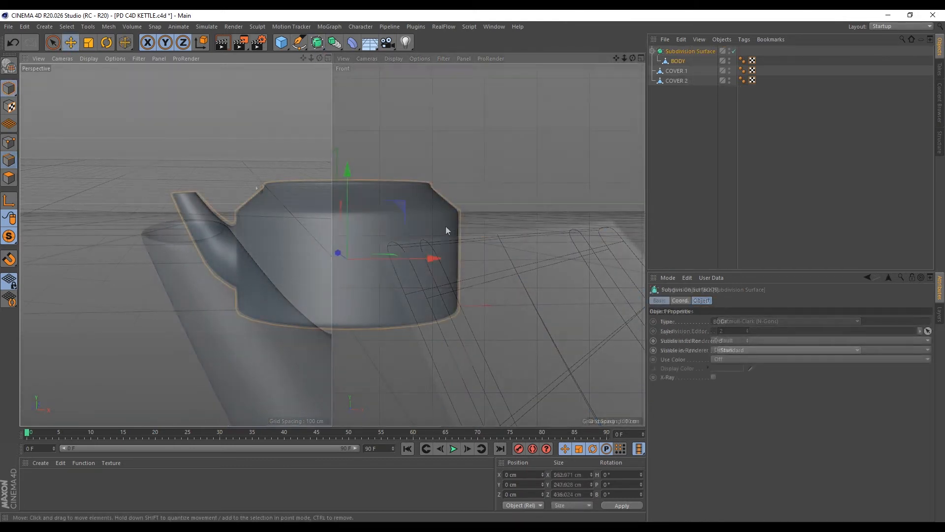
{"action": "left_click", "coordinate": [792, 122]}
{"action": "left_click_drag", "start_coordinate": [378, 240], "coordinate": [359, 238], "text": "alt"}
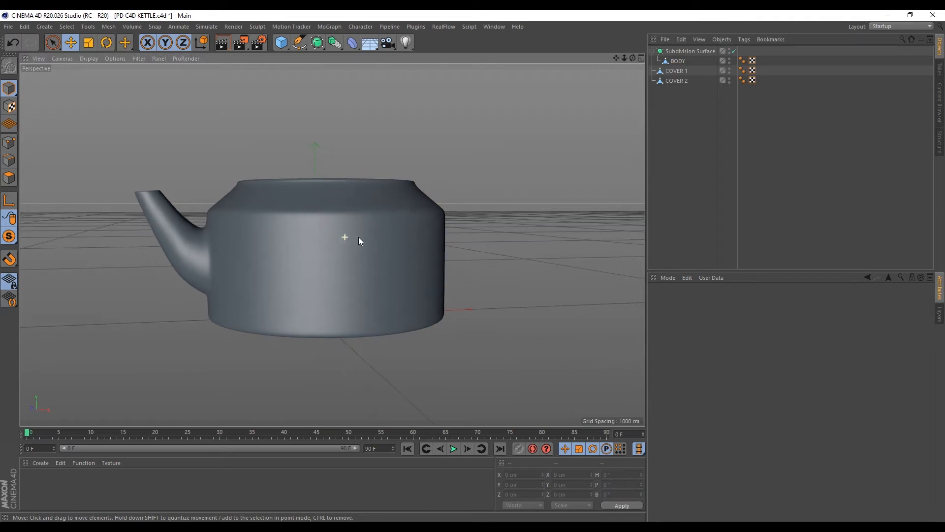
{"action": "left_click_drag", "start_coordinate": [402, 201], "coordinate": [350, 233], "text": "alt"}
{"action": "middle_click", "coordinate": [350, 230]}
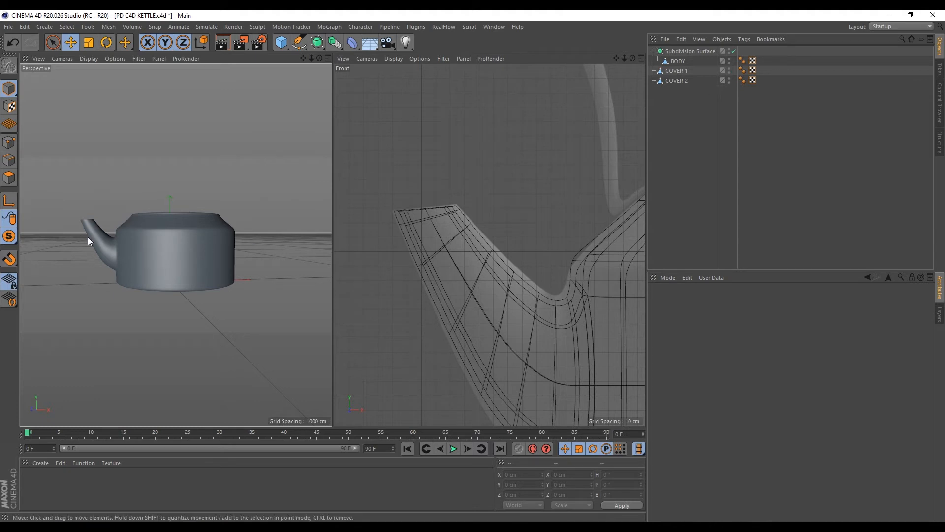
Turn off Viewport Solo to show the two lid parts together with BODY
{"action": "left_click_drag", "start_coordinate": [18, 239], "coordinate": [63, 249]}
{"action": "scroll", "coordinate": [166, 205], "scroll_direction": "up", "scroll_amount": 5}
{"action": "left_click", "coordinate": [328, 59]}
{"action": "scroll", "coordinate": [235, 153], "scroll_direction": "up", "scroll_amount": 2}
{"action": "left_click_drag", "start_coordinate": [235, 153], "coordinate": [332, 169], "text": "alt"}
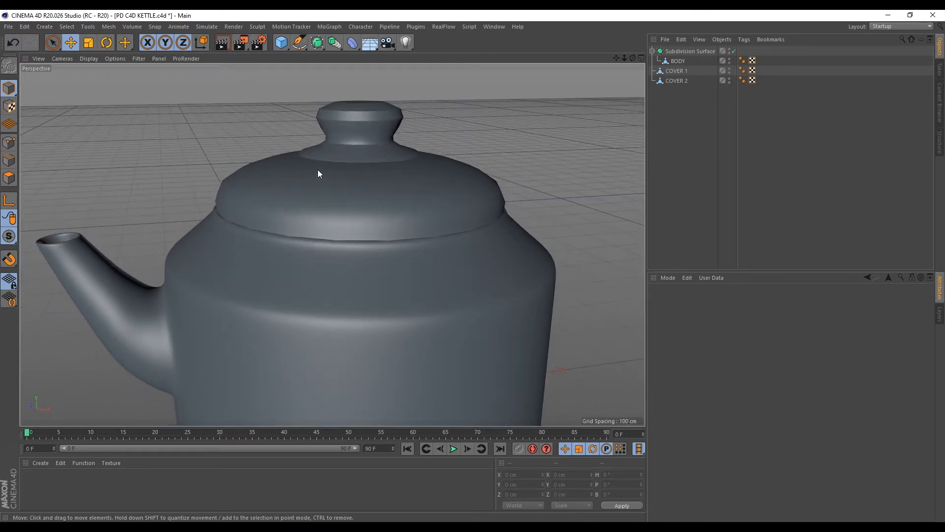
Place COVER 1 and COVER 2 each under its own Subdivision Surface
{"action": "left_click", "coordinate": [314, 198]}
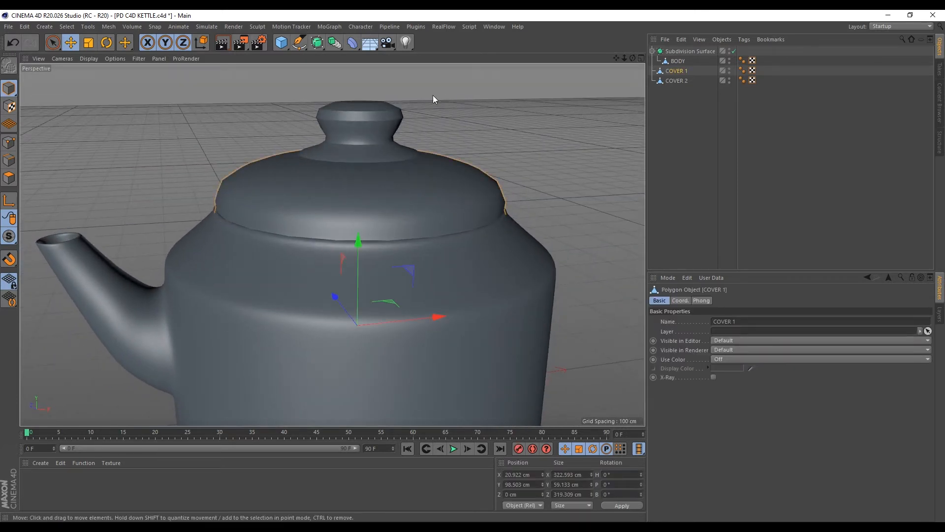
{"action": "left_click", "coordinate": [317, 43]}
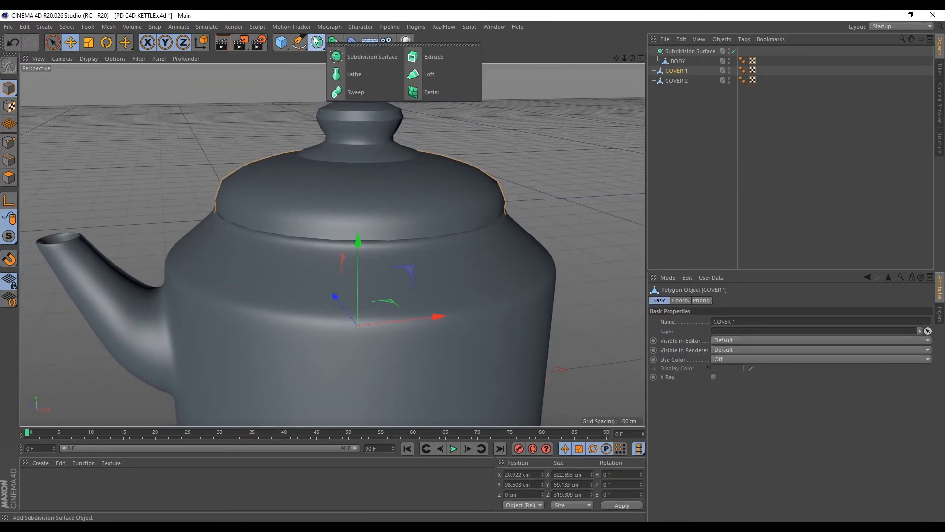
{"action": "left_click", "coordinate": [391, 61], "text": "alt"}
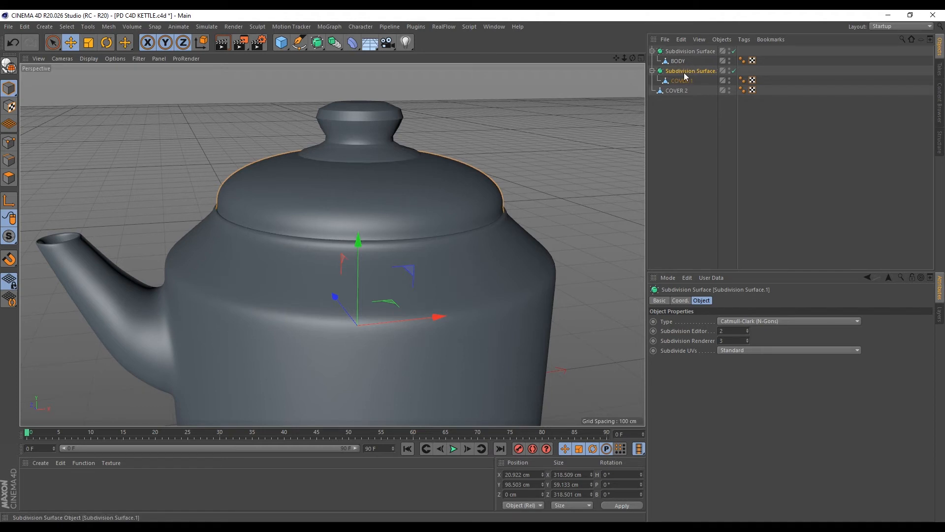
{"action": "left_click", "coordinate": [677, 91]}
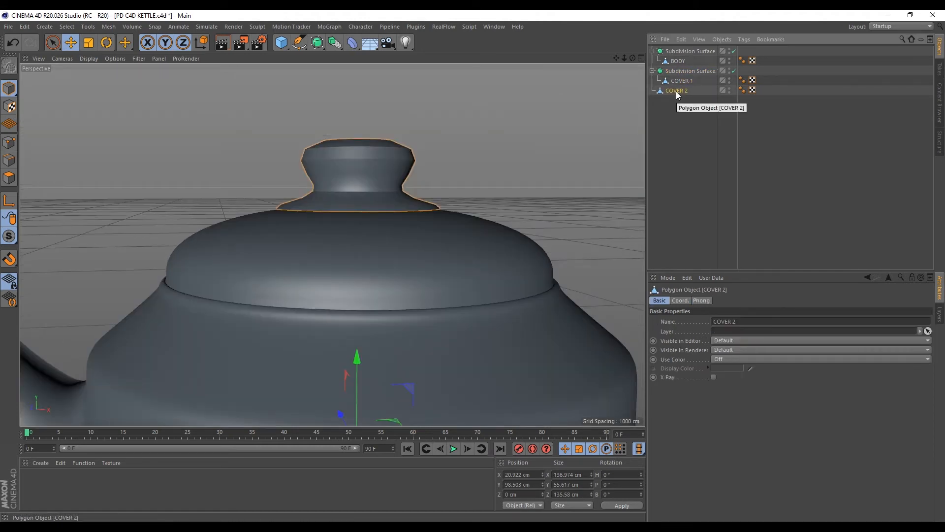
{"action": "left_click", "coordinate": [317, 43]}
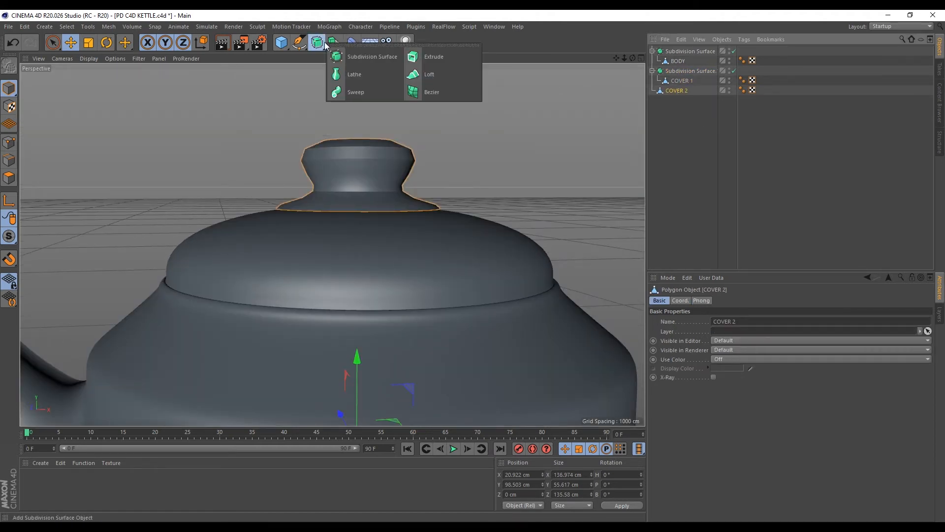
{"action": "left_click", "coordinate": [377, 57], "text": "alt"}
{"action": "scroll", "coordinate": [407, 170], "scroll_direction": "up", "scroll_amount": 3}
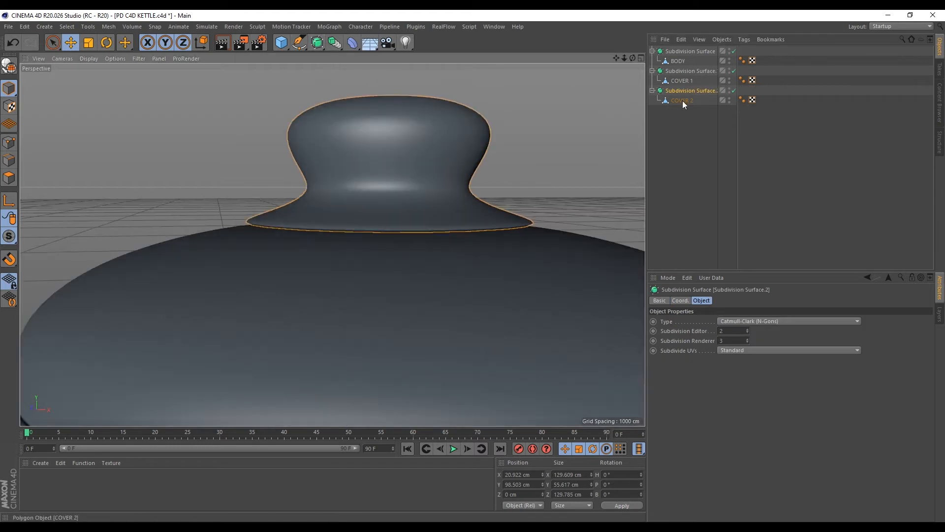
Disable COVER 2's subdivision, select the polygon loop on its underside and lower it to about Y 204 cm
{"action": "left_click", "coordinate": [734, 90]}
{"action": "left_click", "coordinate": [9, 177]}
{"action": "scroll", "coordinate": [331, 200], "scroll_direction": "up", "scroll_amount": 6}
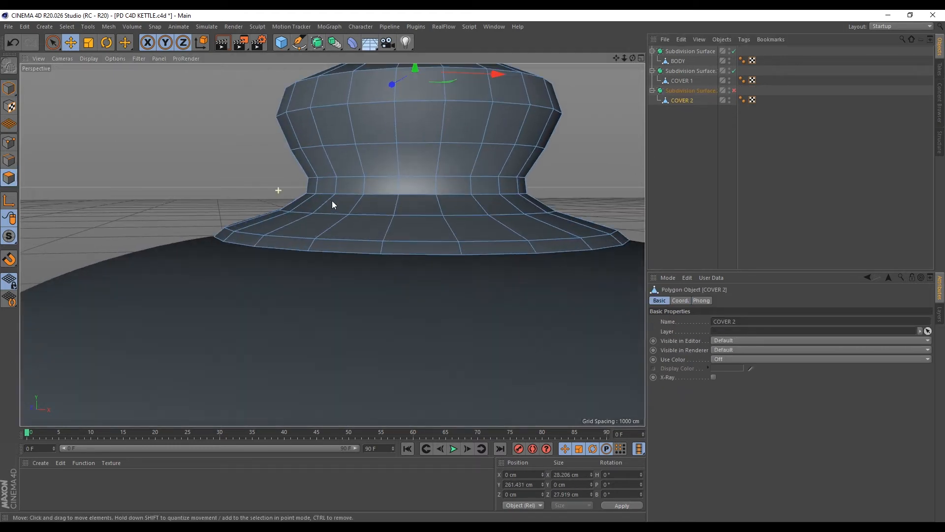
{"action": "right_click", "coordinate": [420, 271]}
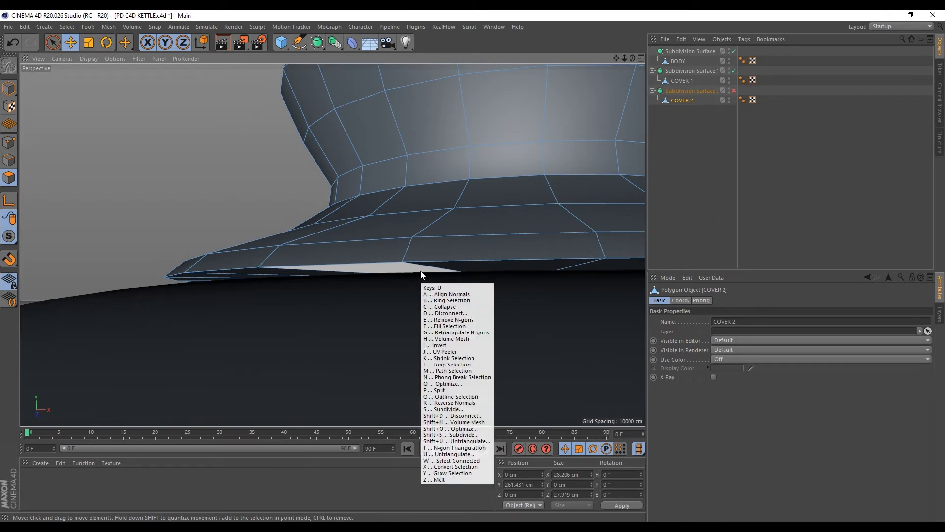
{"action": "left_click", "coordinate": [433, 289]}
{"action": "left_click", "coordinate": [428, 270]}
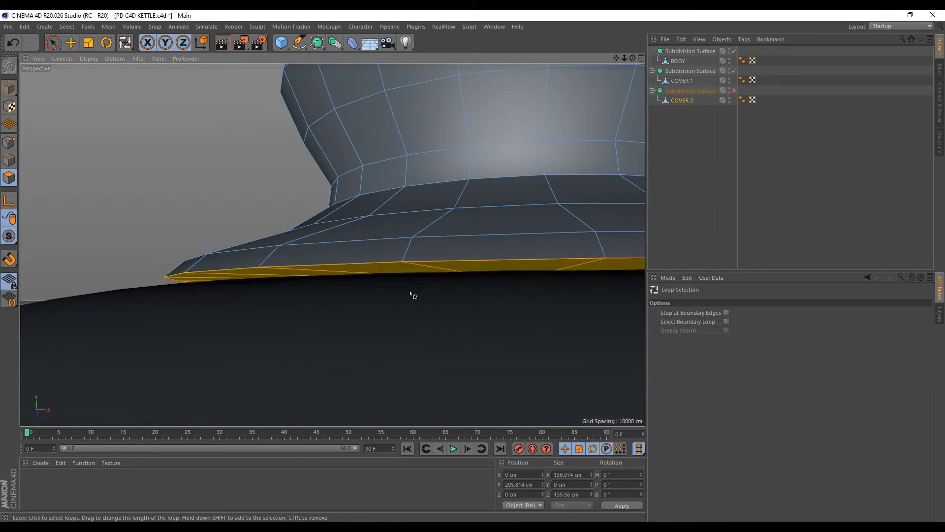
{"action": "key", "text": "e"}
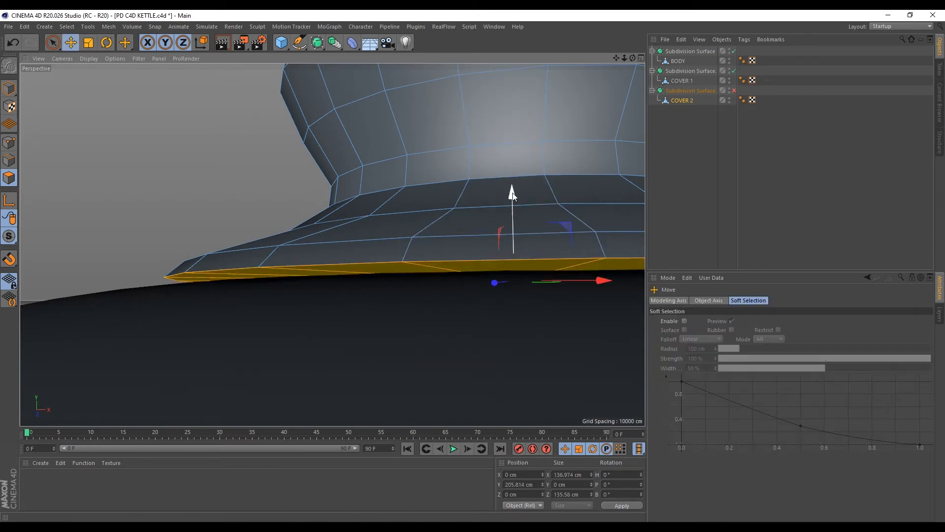
{"action": "left_click_drag", "start_coordinate": [512, 193], "coordinate": [507, 202]}
Cut an edge loop near COVER 2's bottom edge at about 90% offset and re-enable its Subdivision Surface
{"action": "key", "text": "k"}
{"action": "key", "text": "l"}
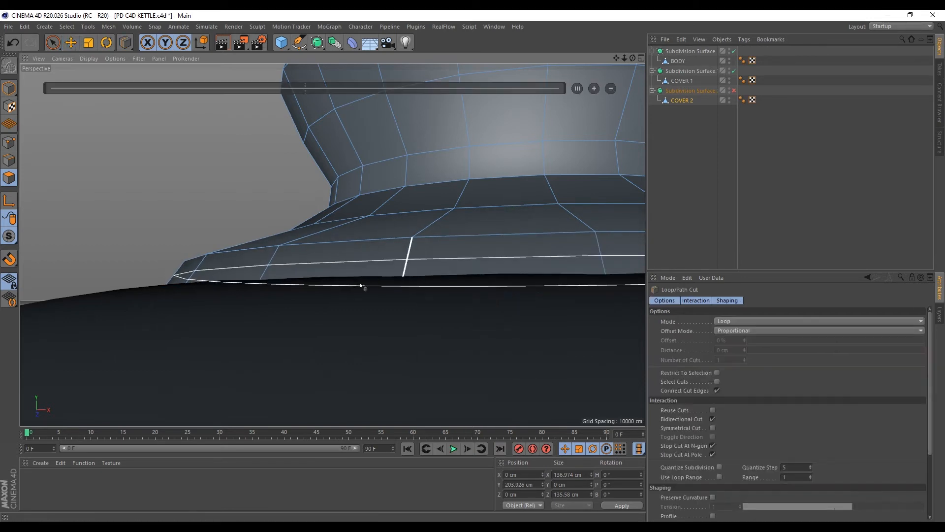
{"action": "left_click", "coordinate": [403, 278]}
{"action": "left_click_drag", "start_coordinate": [402, 276], "coordinate": [367, 266], "text": "alt"}
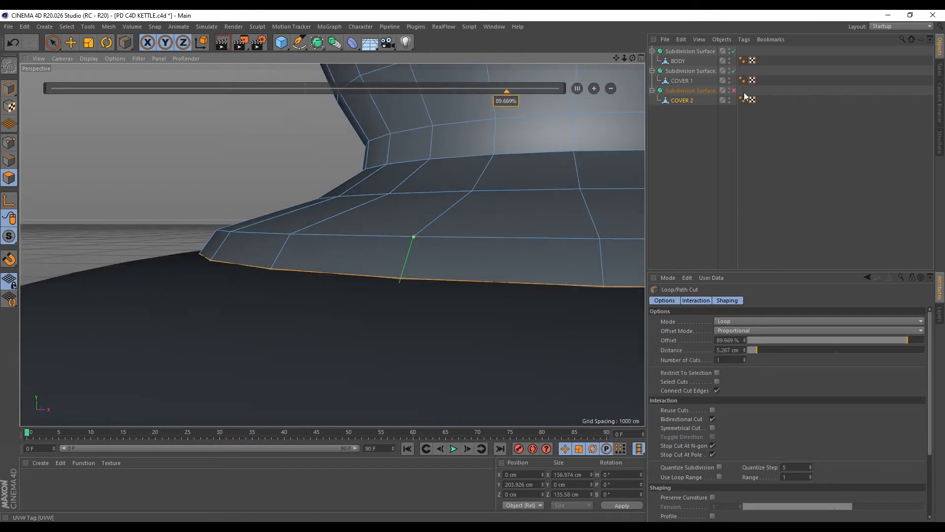
{"action": "left_click", "coordinate": [732, 93]}
{"action": "left_click", "coordinate": [798, 123]}
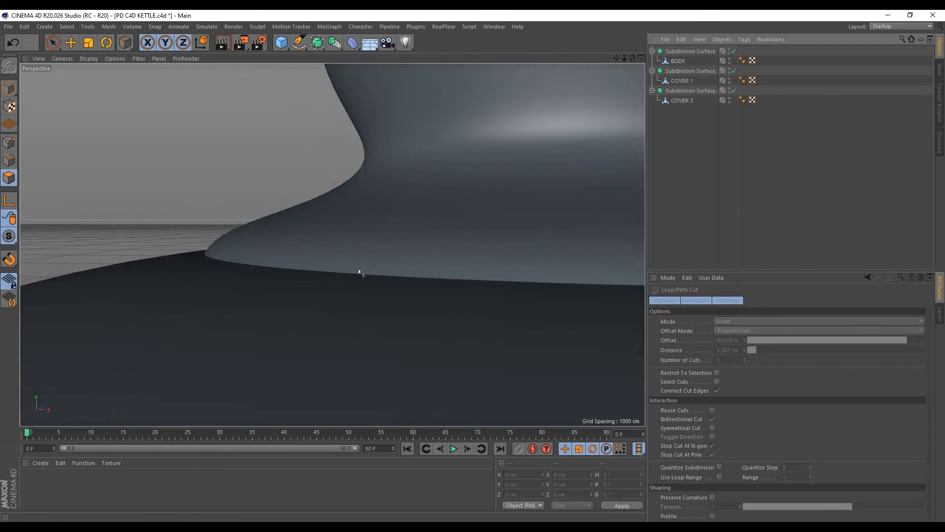
Save the project and maximize the front view around the kettle's handle reference
{"action": "left_click_drag", "start_coordinate": [353, 241], "coordinate": [374, 278], "text": "alt"}
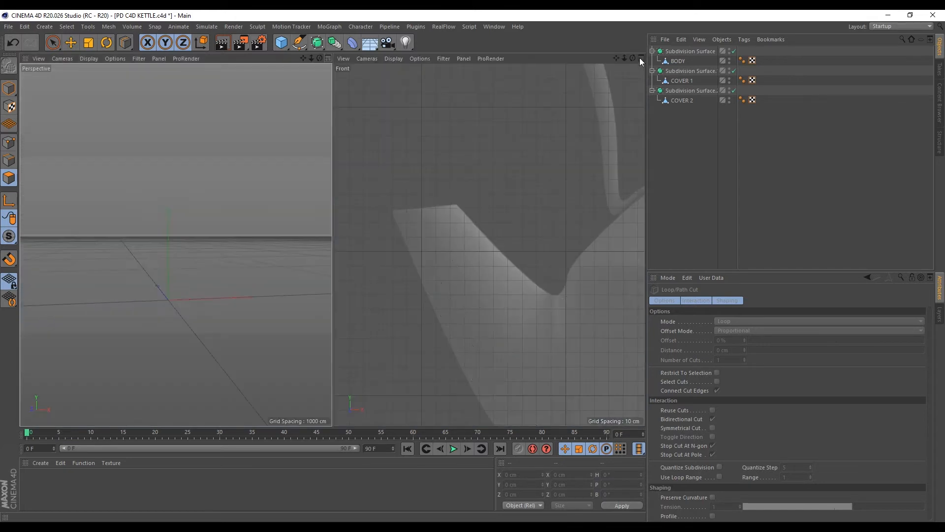
{"action": "scroll", "coordinate": [402, 254], "scroll_direction": "down", "scroll_amount": 5}
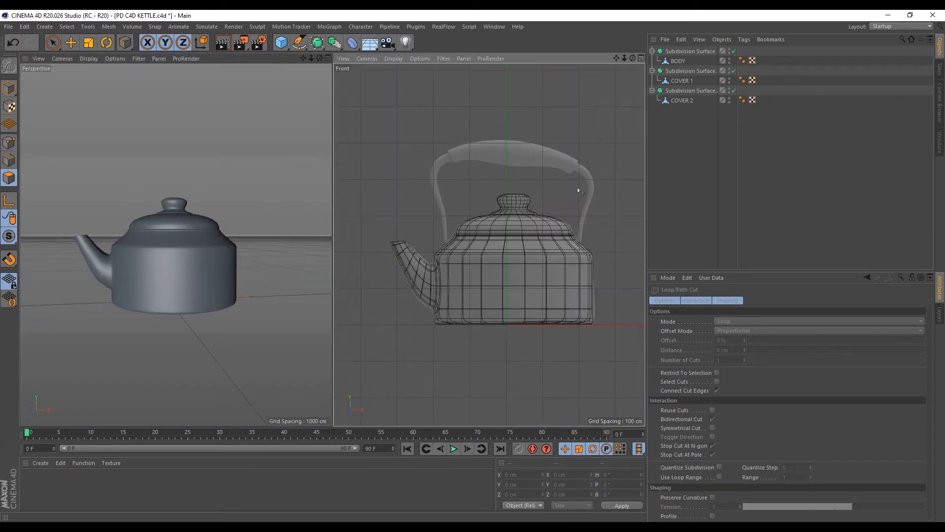
{"action": "right_click_drag", "start_coordinate": [549, 149], "coordinate": [590, 155], "text": "alt"}
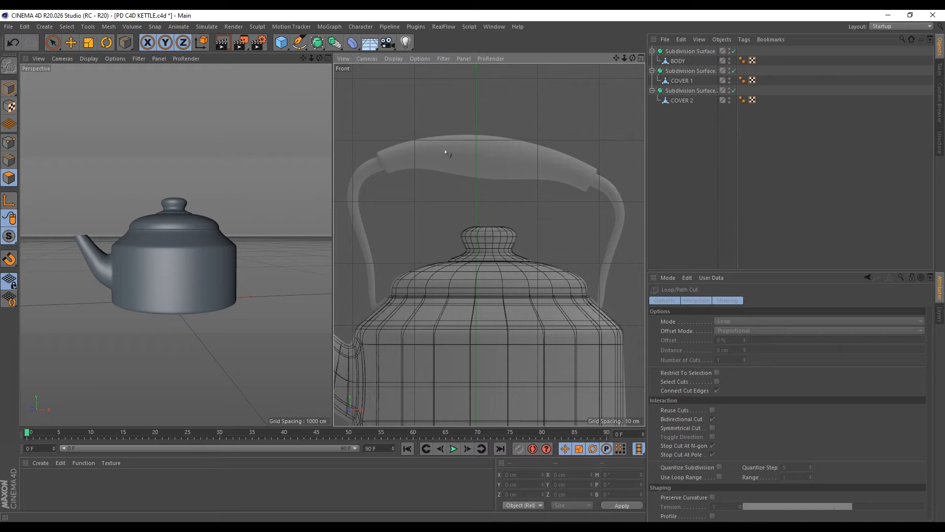
{"action": "key", "text": "ctrl+s"}
{"action": "left_click", "coordinate": [641, 58]}
{"action": "scroll", "coordinate": [533, 162], "scroll_direction": "down", "scroll_amount": 3}
{"action": "scroll", "coordinate": [515, 150], "scroll_direction": "up", "scroll_amount": 2}
{"action": "scroll", "coordinate": [514, 151], "scroll_direction": "up", "scroll_amount": 1}
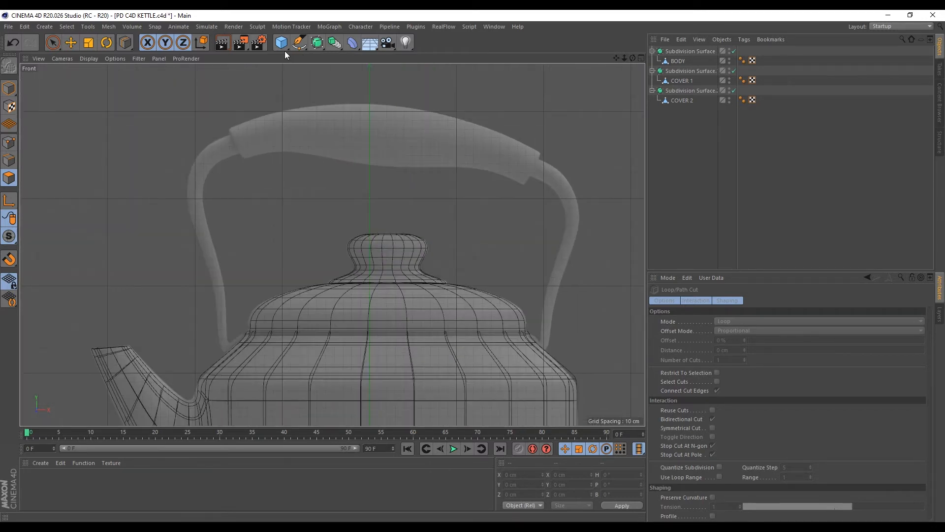
Add a cylinder with 10 rotation segments and raise it to about Y 317 cm
{"action": "left_click", "coordinate": [279, 46]}
{"action": "left_click", "coordinate": [480, 51]}
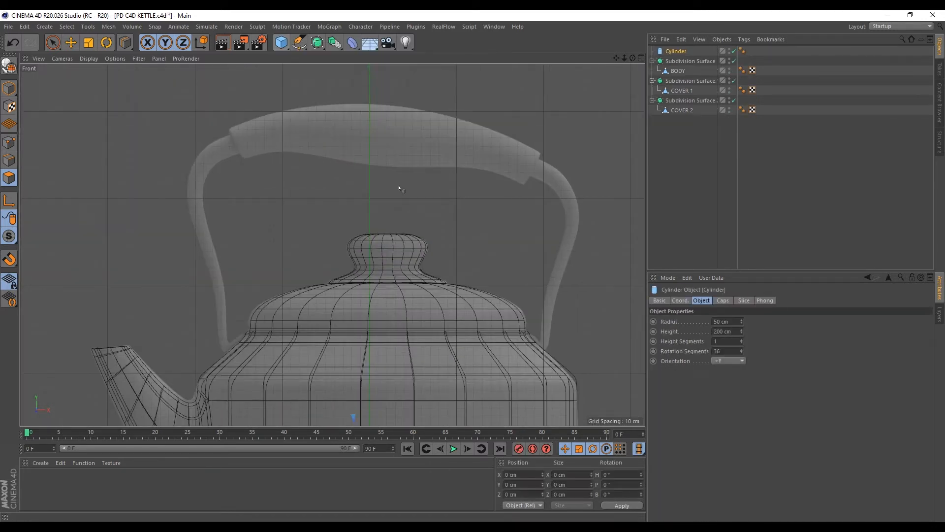
{"action": "key", "text": "e"}
{"action": "scroll", "coordinate": [275, 130], "scroll_direction": "down", "scroll_amount": 3}
{"action": "left_click_drag", "start_coordinate": [310, 229], "coordinate": [311, 106]}
{"action": "scroll", "coordinate": [300, 118], "scroll_direction": "up", "scroll_amount": 2}
{"action": "left_click", "coordinate": [676, 52]}
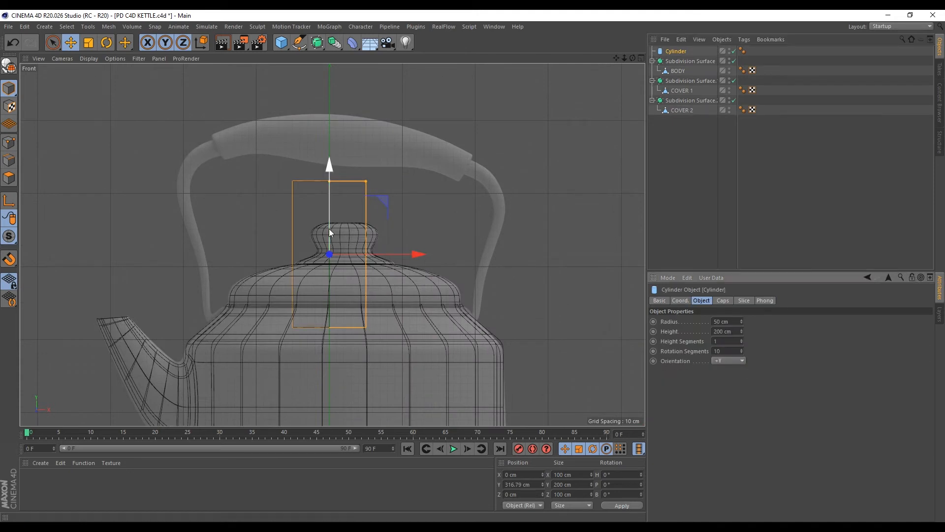
Move the cylinder onto the left arm of the handle reference and shorten it to about 22 cm high
{"action": "scroll", "coordinate": [133, 193], "scroll_direction": "up", "scroll_amount": 1}
{"action": "left_click_drag", "start_coordinate": [454, 266], "coordinate": [307, 268]}
{"action": "scroll", "coordinate": [197, 314], "scroll_direction": "up", "scroll_amount": 2}
{"action": "left_click_drag", "start_coordinate": [232, 121], "coordinate": [232, 231]}
{"action": "left_click_drag", "start_coordinate": [232, 163], "coordinate": [232, 83]}
{"action": "left_click_drag", "start_coordinate": [320, 165], "coordinate": [285, 165]}
{"action": "scroll", "coordinate": [140, 155], "scroll_direction": "up", "scroll_amount": 1}
Centre the cylinder, about 16 cm in diameter, on the reference's left arm and tilt it to about -16° to follow the arm
{"action": "scroll", "coordinate": [140, 153], "scroll_direction": "up", "scroll_amount": 2}
{"action": "left_click_drag", "start_coordinate": [337, 152], "coordinate": [251, 150]}
{"action": "scroll", "coordinate": [196, 147], "scroll_direction": "up", "scroll_amount": 3}
{"action": "key", "text": "r"}
{"action": "left_click_drag", "start_coordinate": [308, 171], "coordinate": [306, 150]}
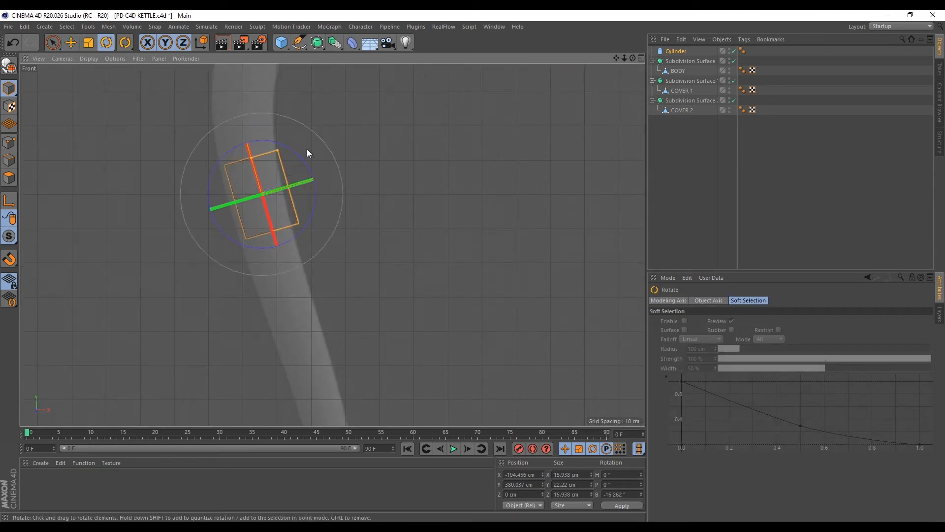
{"action": "key", "text": "e"}
Make the cylinder editable and switch to polygon editing
{"action": "left_click", "coordinate": [641, 58]}
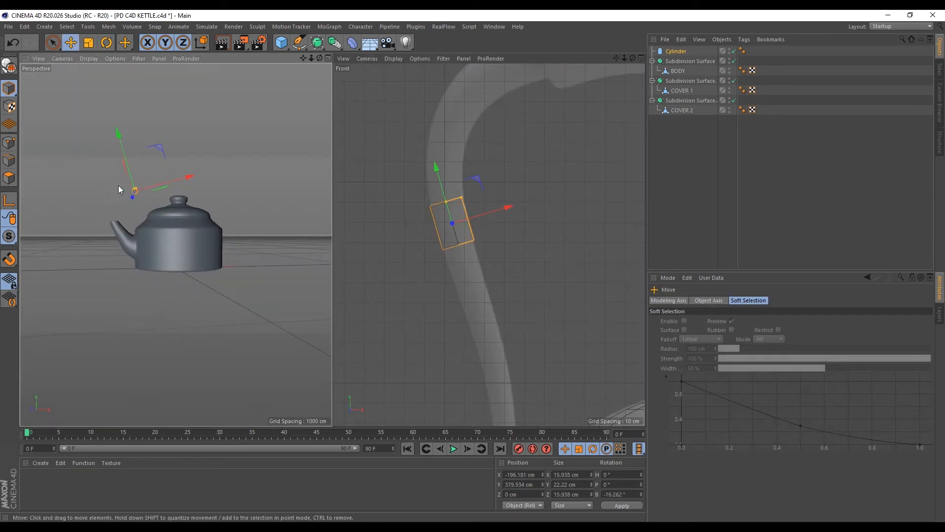
{"action": "scroll", "coordinate": [118, 185], "scroll_direction": "up", "scroll_amount": 6}
{"action": "scroll", "coordinate": [116, 190], "scroll_direction": "up", "scroll_amount": 3}
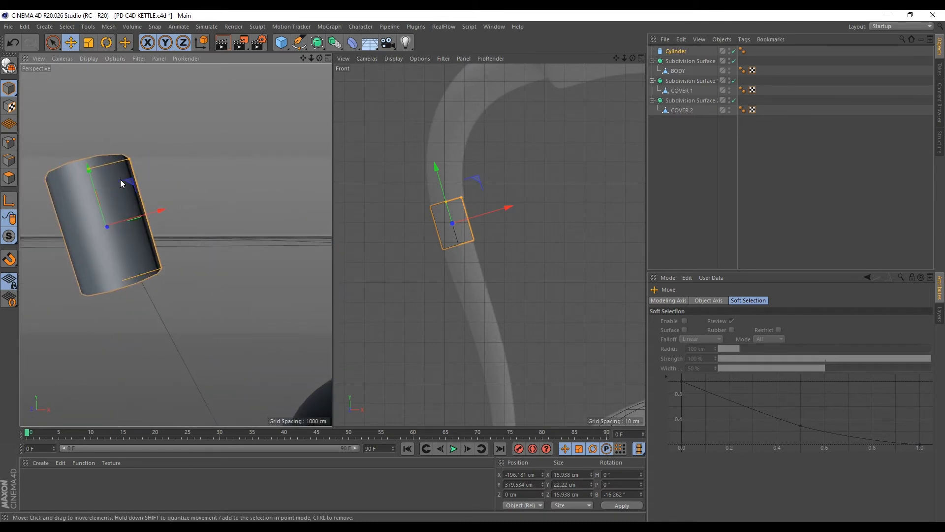
{"action": "left_click_drag", "start_coordinate": [121, 180], "coordinate": [114, 203], "text": "alt"}
{"action": "key", "text": "c"}
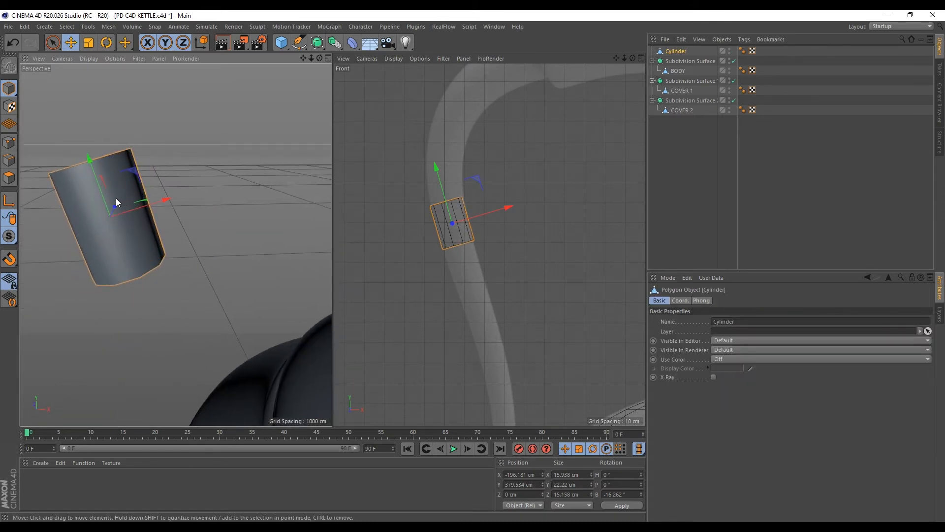
{"action": "right_click", "coordinate": [117, 198]}
{"action": "key", "text": "Escape"}
{"action": "left_click", "coordinate": [9, 177]}
Loop-select all polygons of the cylinder's top cap for moving
{"action": "scroll", "coordinate": [78, 165], "scroll_direction": "down", "scroll_amount": 2}
{"action": "scroll", "coordinate": [78, 164], "scroll_direction": "up", "scroll_amount": 4}
{"action": "left_click_drag", "start_coordinate": [120, 189], "coordinate": [113, 171], "text": "alt"}
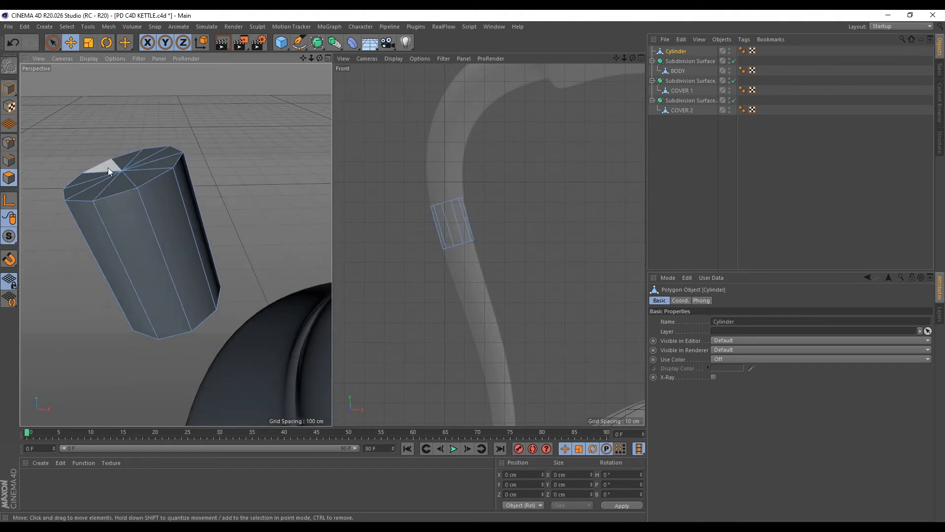
{"action": "key", "text": "u"}
{"action": "key", "text": "l"}
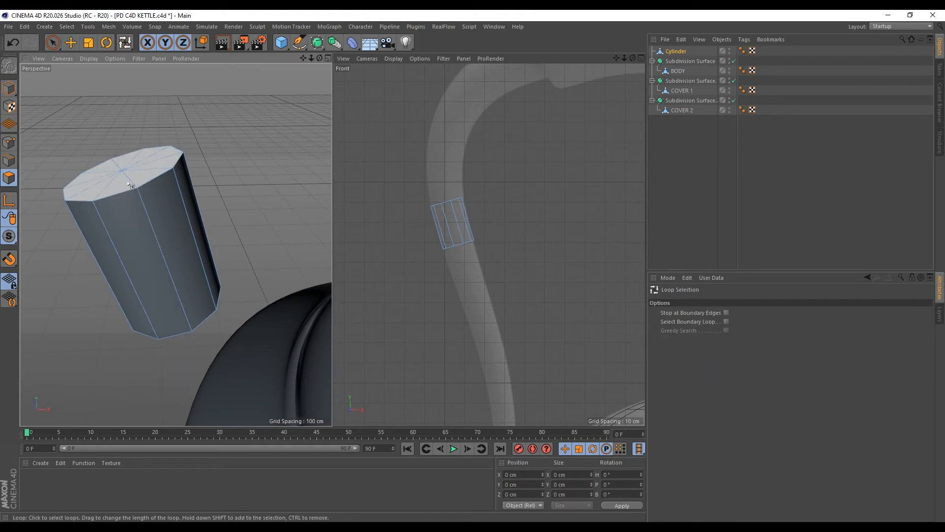
{"action": "left_click", "coordinate": [129, 184]}
{"action": "key", "text": "e"}
Extrude the top cap up the handle's left arm, then scale and rotate it to match the reference width and direction
{"action": "left_click_drag", "start_coordinate": [438, 153], "coordinate": [536, 90], "text": "ctrl"}
{"action": "key", "text": "t"}
{"action": "middle_click_drag", "start_coordinate": [468, 68], "coordinate": [462, 107], "text": "alt"}
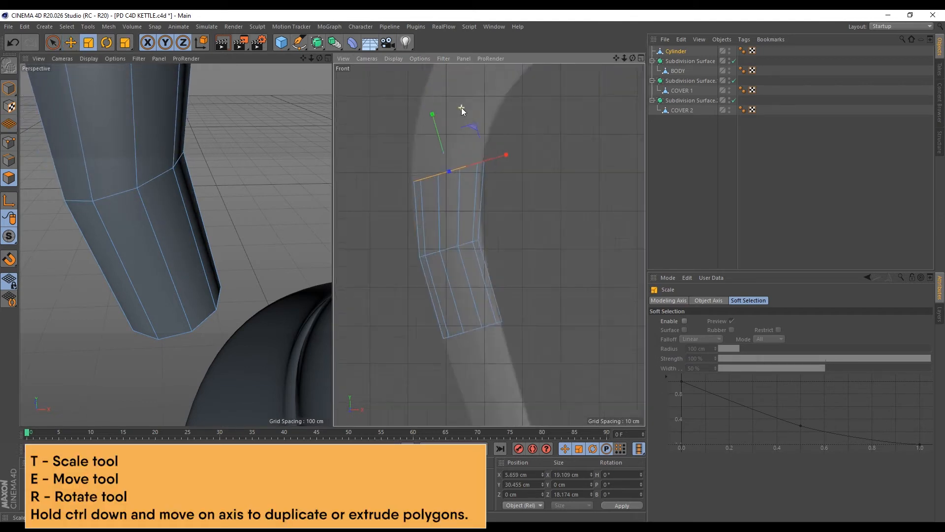
{"action": "scroll", "coordinate": [462, 104], "scroll_direction": "up", "scroll_amount": 3}
{"action": "key", "text": "r"}
{"action": "left_click_drag", "start_coordinate": [463, 147], "coordinate": [500, 182]}
{"action": "key", "text": "e"}
Rotate only the modeling axis of the selected cap so that it aligns with the face
{"action": "left_click", "coordinate": [9, 201]}
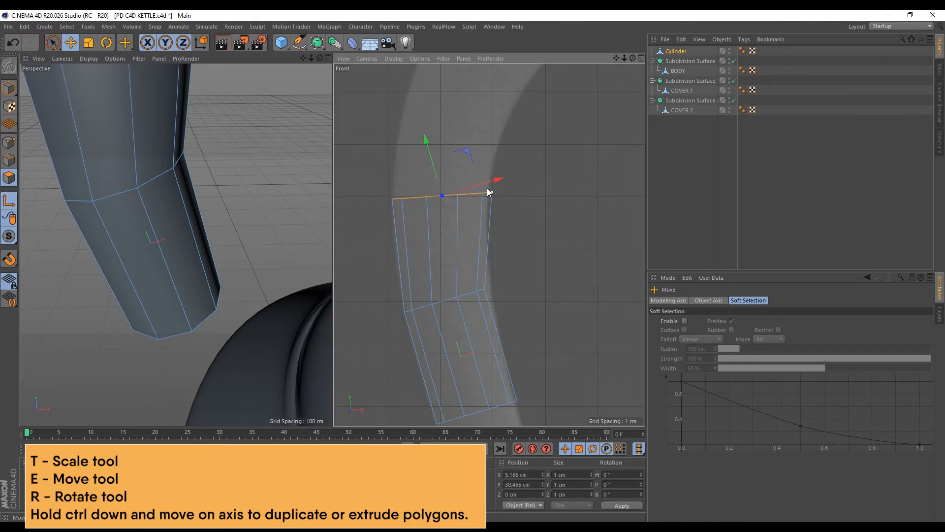
{"action": "key", "text": "r"}
{"action": "left_click_drag", "start_coordinate": [464, 167], "coordinate": [472, 169]}
{"action": "left_click", "coordinate": [9, 203]}
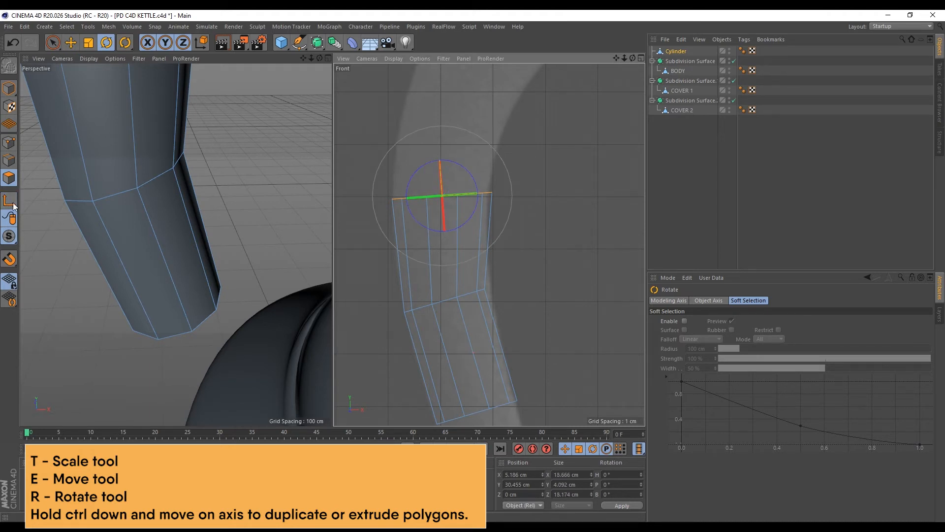
Extrude the cap further up the left arm and rotate it to follow the start of the upper bend
{"action": "key", "text": "e"}
{"action": "left_click_drag", "start_coordinate": [446, 140], "coordinate": [441, 67], "text": "ctrl"}
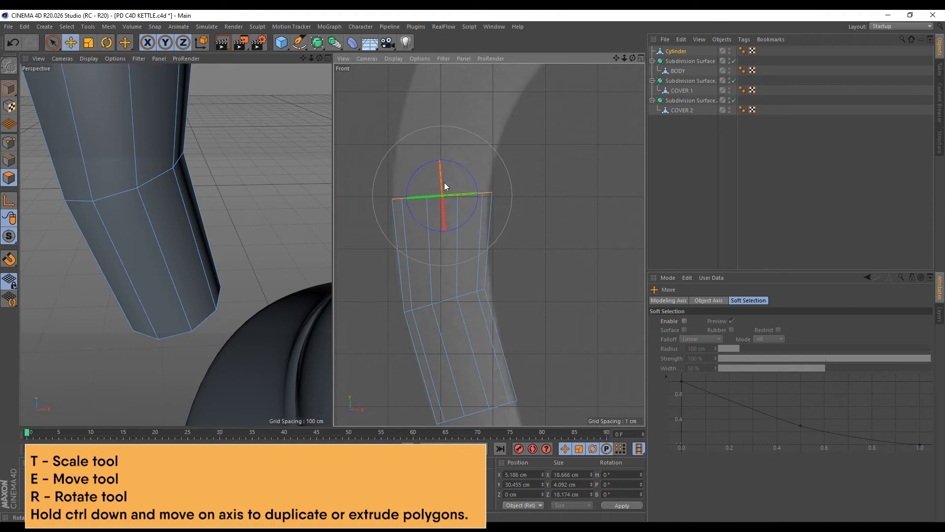
{"action": "middle_click_drag", "start_coordinate": [477, 83], "coordinate": [457, 215], "text": "alt"}
{"action": "scroll", "coordinate": [456, 215], "scroll_direction": "down", "scroll_amount": 1}
{"action": "key", "text": "r"}
{"action": "left_click_drag", "start_coordinate": [466, 220], "coordinate": [471, 232]}
Extrude the cap into the left bend of the handle and rotate it along the curve
{"action": "key", "text": "e"}
{"action": "left_click_drag", "start_coordinate": [460, 190], "coordinate": [488, 95], "text": "ctrl"}
{"action": "key", "text": "r"}
{"action": "left_click_drag", "start_coordinate": [510, 126], "coordinate": [528, 156]}
{"action": "key", "text": "t"}
{"action": "key", "text": "e"}
Extrude another segment around the left bend toward the grip and angle its end with the reference
{"action": "scroll", "coordinate": [400, 263], "scroll_direction": "down", "scroll_amount": 3}
{"action": "middle_click_drag", "start_coordinate": [495, 198], "coordinate": [410, 235], "text": "alt"}
{"action": "left_click_drag", "start_coordinate": [413, 235], "coordinate": [449, 213], "text": "ctrl"}
{"action": "key", "text": "r"}
{"action": "scroll", "coordinate": [454, 193], "scroll_direction": "down", "scroll_amount": 5}
{"action": "scroll", "coordinate": [127, 255], "scroll_direction": "down", "scroll_amount": 5}
{"action": "left_click_drag", "start_coordinate": [235, 269], "coordinate": [231, 222], "text": "alt"}
{"action": "scroll", "coordinate": [116, 194], "scroll_direction": "down", "scroll_amount": 3}
{"action": "key", "text": "e"}
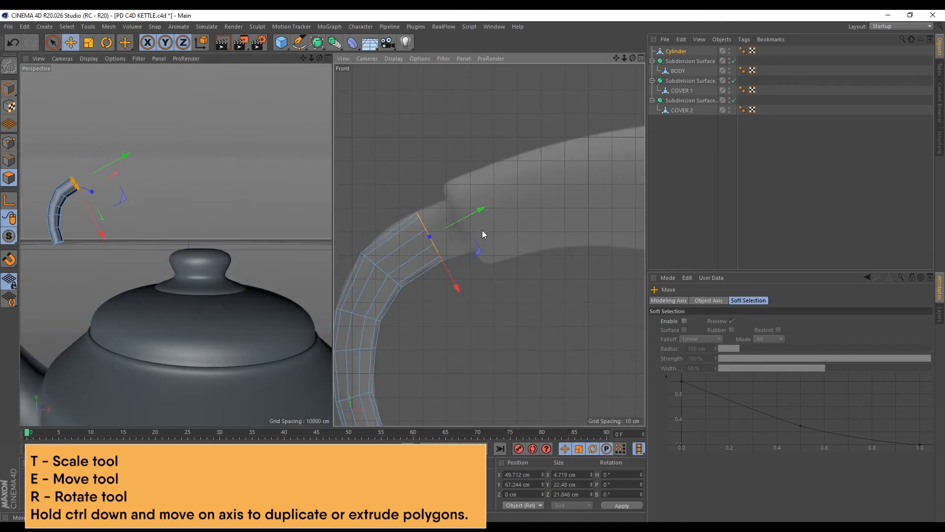
Extrude the end face into the start of the grip, then scale it and nudge it onto the reference
{"action": "mouse_move", "coordinate": [482, 212]}
{"action": "left_mouse_down", "text": "ctrl"}
{"action": "mouse_move", "coordinate": [511, 198]}
{"action": "mouse_move", "coordinate": [496, 224]}
{"action": "left_mouse_up", "text": "ctrl"}
{"action": "key", "text": "r"}
{"action": "key", "text": "t"}
{"action": "left_click_drag", "start_coordinate": [533, 192], "coordinate": [545, 192]}
{"action": "key", "text": "e"}
{"action": "left_click_drag", "start_coordinate": [481, 274], "coordinate": [483, 279]}
Extrude the end face through the grip to the kettle's centre line and rotate it to follow the grip
{"action": "scroll", "coordinate": [481, 276], "scroll_direction": "down", "scroll_amount": 5}
{"action": "middle_click_drag", "start_coordinate": [514, 270], "coordinate": [436, 236], "text": "alt"}
{"action": "left_click_drag", "start_coordinate": [435, 243], "coordinate": [575, 247], "text": "ctrl"}
{"action": "key", "text": "r"}
{"action": "scroll", "coordinate": [470, 225], "scroll_direction": "up", "scroll_amount": 3}
{"action": "key", "text": "e"}
{"action": "key", "text": "r"}
{"action": "left_click_drag", "start_coordinate": [566, 242], "coordinate": [556, 245]}
{"action": "scroll", "coordinate": [557, 246], "scroll_direction": "down", "scroll_amount": 3}
Extrude the end face along the right half of the grip, lower it slightly and rotate it to the downward slope
{"action": "middle_click_drag", "start_coordinate": [556, 246], "coordinate": [456, 209], "text": "alt"}
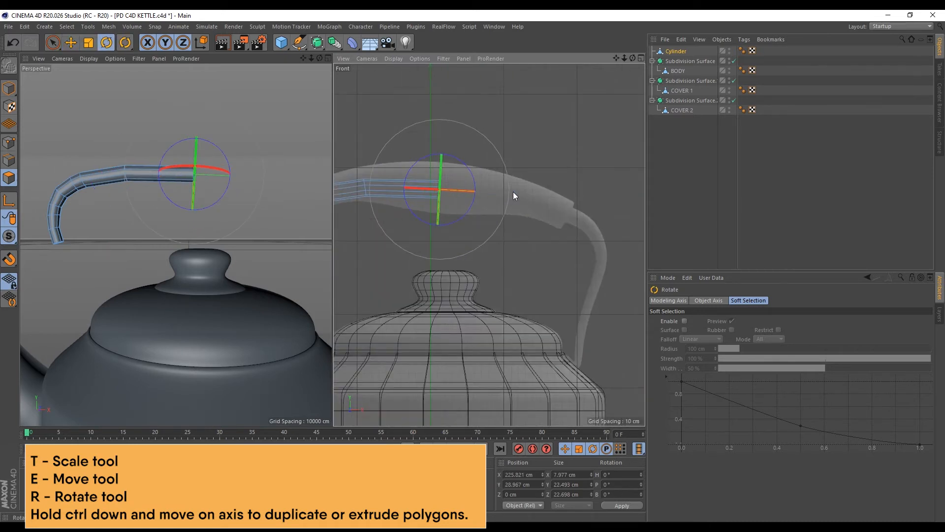
{"action": "scroll", "coordinate": [513, 192], "scroll_direction": "down", "scroll_amount": 2}
{"action": "scroll", "coordinate": [392, 186], "scroll_direction": "up", "scroll_amount": 4}
{"action": "middle_click_drag", "start_coordinate": [391, 186], "coordinate": [389, 198], "text": "alt"}
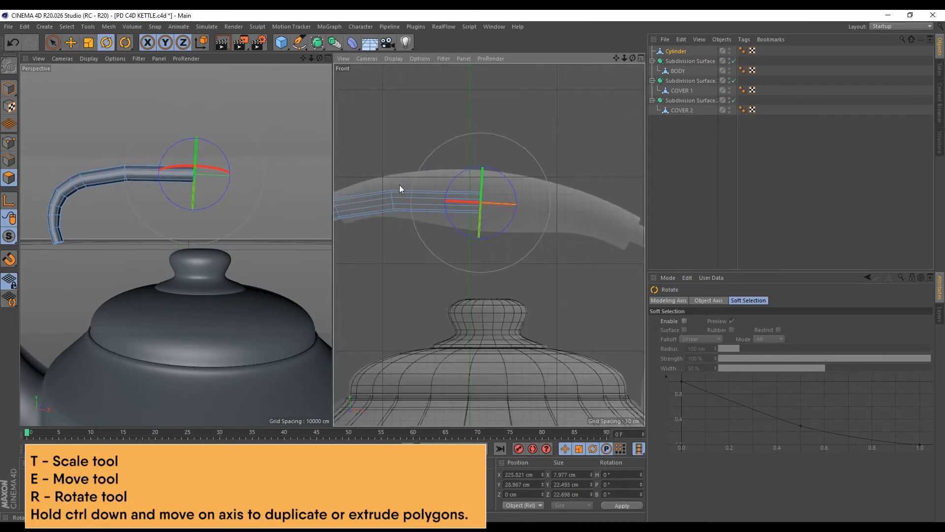
{"action": "scroll", "coordinate": [460, 198], "scroll_direction": "down", "scroll_amount": 3}
{"action": "scroll", "coordinate": [400, 201], "scroll_direction": "up", "scroll_amount": 4}
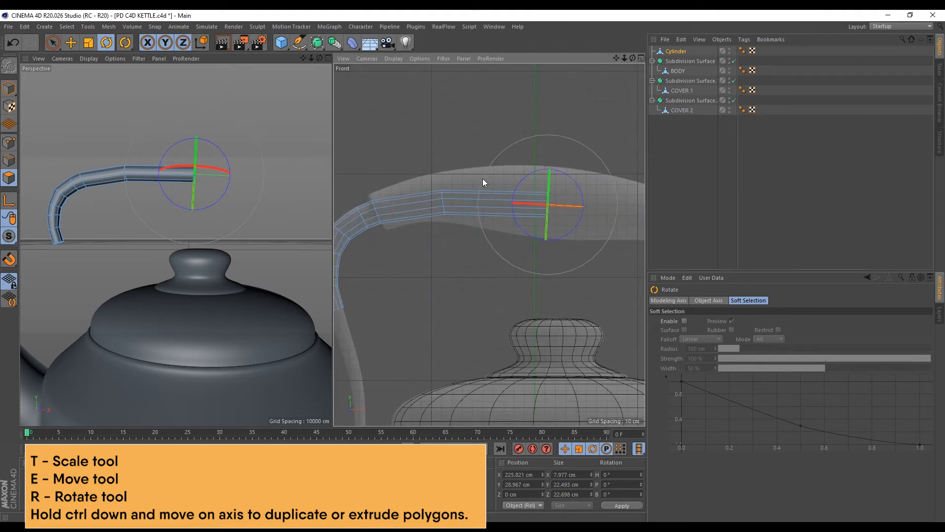
{"action": "middle_click_drag", "start_coordinate": [582, 190], "coordinate": [501, 179], "text": "alt"}
{"action": "key", "text": "e"}
{"action": "left_click_drag", "start_coordinate": [530, 200], "coordinate": [644, 212], "text": "ctrl"}
{"action": "left_click_drag", "start_coordinate": [576, 255], "coordinate": [575, 262]}
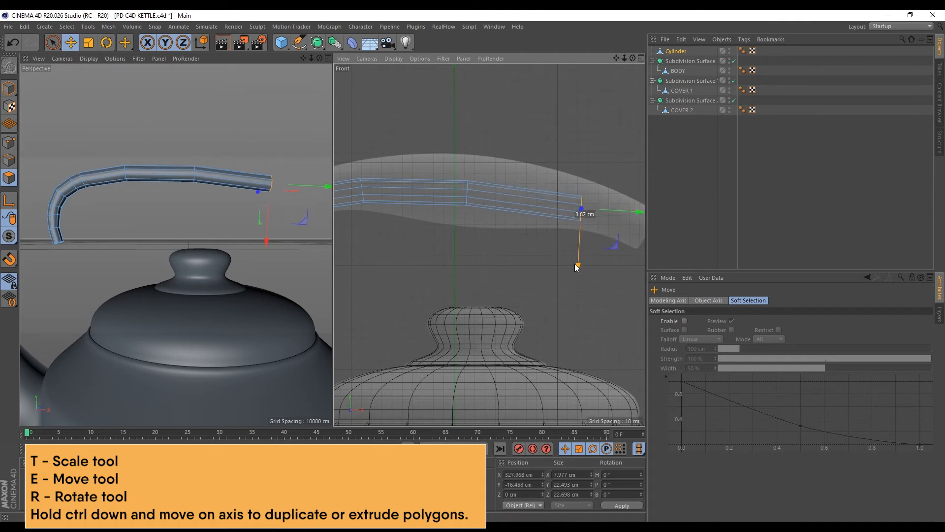
{"action": "key", "text": "r"}
{"action": "left_click_drag", "start_coordinate": [605, 232], "coordinate": [601, 237]}
Extrude the end face toward the grip's right end and rotate it along the reference
{"action": "middle_click_drag", "start_coordinate": [603, 236], "coordinate": [516, 230], "text": "alt"}
{"action": "key", "text": "e"}
{"action": "left_click_drag", "start_coordinate": [550, 210], "coordinate": [582, 261], "text": "ctrl"}
{"action": "scroll", "coordinate": [593, 227], "scroll_direction": "up", "scroll_amount": 2}
{"action": "key", "text": "r"}
{"action": "left_click_drag", "start_coordinate": [586, 207], "coordinate": [587, 222]}
{"action": "key", "text": "e"}
Extrude the end face out of the grip into the right bend and scale it to the arm's thickness
{"action": "scroll", "coordinate": [428, 129], "scroll_direction": "down", "scroll_amount": 3}
{"action": "scroll", "coordinate": [514, 216], "scroll_direction": "up", "scroll_amount": 2}
{"action": "left_click_drag", "start_coordinate": [510, 226], "coordinate": [557, 269], "text": "ctrl"}
{"action": "scroll", "coordinate": [540, 232], "scroll_direction": "up", "scroll_amount": 3}
{"action": "key", "text": "t"}
{"action": "key", "text": "e"}
{"action": "scroll", "coordinate": [195, 202], "scroll_direction": "down", "scroll_amount": 4}
{"action": "scroll", "coordinate": [195, 202], "scroll_direction": "up", "scroll_amount": 1}
Extrude around the right bend and rotate the end face to point down the right arm
{"action": "key", "text": "r"}
{"action": "key", "text": "e"}
{"action": "left_click_drag", "start_coordinate": [543, 217], "coordinate": [589, 268], "text": "ctrl"}
{"action": "key", "text": "r"}
{"action": "key", "text": "e"}
{"action": "key", "text": "r"}
{"action": "left_click_drag", "start_coordinate": [563, 321], "coordinate": [609, 259]}
{"action": "key", "text": "e"}
Extrude the end face down the handle's right arm toward the kettle's shoulder
{"action": "scroll", "coordinate": [524, 196], "scroll_direction": "down", "scroll_amount": 2}
{"action": "left_click_drag", "start_coordinate": [524, 196], "coordinate": [485, 256], "text": "ctrl"}
{"action": "scroll", "coordinate": [535, 175], "scroll_direction": "down", "scroll_amount": 2}
{"action": "left_click_drag", "start_coordinate": [497, 179], "coordinate": [517, 278]}
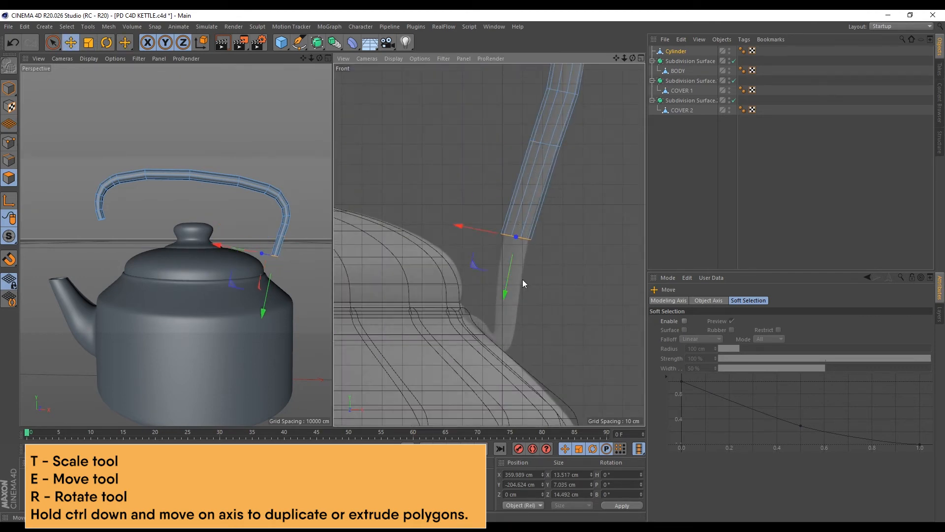
Extend the right arm down to the kettle's shoulder, narrowing the end face and rotating it toward the lid
{"action": "scroll", "coordinate": [495, 237], "scroll_direction": "up", "scroll_amount": 3}
{"action": "key", "text": "t"}
{"action": "left_click_drag", "start_coordinate": [467, 179], "coordinate": [398, 265]}
{"action": "scroll", "coordinate": [445, 210], "scroll_direction": "up", "scroll_amount": 3}
{"action": "key", "text": "e"}
{"action": "scroll", "coordinate": [417, 218], "scroll_direction": "up", "scroll_amount": 3}
{"action": "key", "text": "r"}
{"action": "left_click_drag", "start_coordinate": [460, 224], "coordinate": [433, 222]}
{"action": "scroll", "coordinate": [447, 246], "scroll_direction": "up", "scroll_amount": 1}
Form the right arm's foot along the shoulder toward the lid and taper its end face
{"action": "key", "text": "t"}
{"action": "middle_click_drag", "start_coordinate": [420, 297], "coordinate": [419, 283], "text": "alt"}
{"action": "left_click_drag", "start_coordinate": [438, 232], "coordinate": [404, 320]}
{"action": "scroll", "coordinate": [394, 246], "scroll_direction": "down", "scroll_amount": 2}
{"action": "left_click_drag", "start_coordinate": [450, 223], "coordinate": [429, 220]}
{"action": "scroll", "coordinate": [533, 289], "scroll_direction": "down", "scroll_amount": 2}
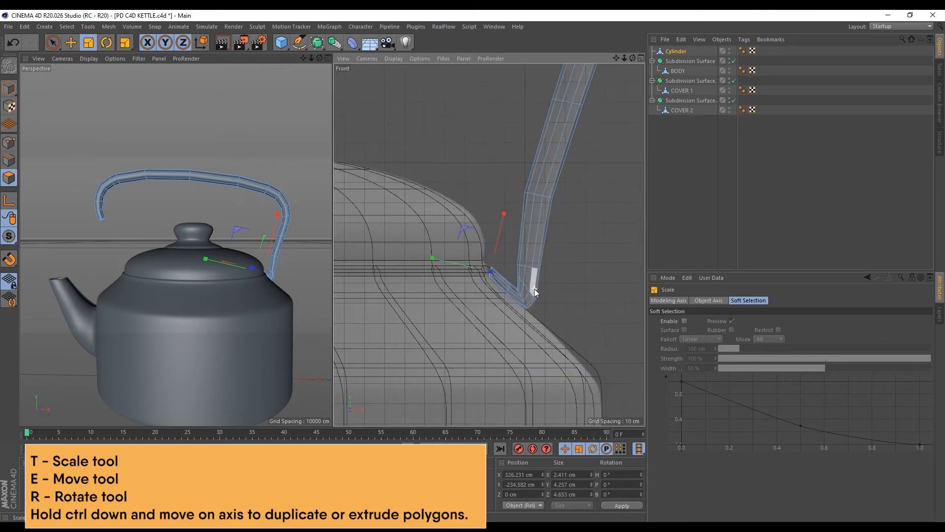
Loop-select the polygons of the open-hanging cap at the lower end of the handle's left arm
{"action": "scroll", "coordinate": [537, 285], "scroll_direction": "down", "scroll_amount": 4}
{"action": "scroll", "coordinate": [74, 212], "scroll_direction": "up", "scroll_amount": 5}
{"action": "left_click_drag", "start_coordinate": [131, 222], "coordinate": [134, 247], "text": "alt"}
{"action": "key", "text": "u"}
{"action": "key", "text": "l"}
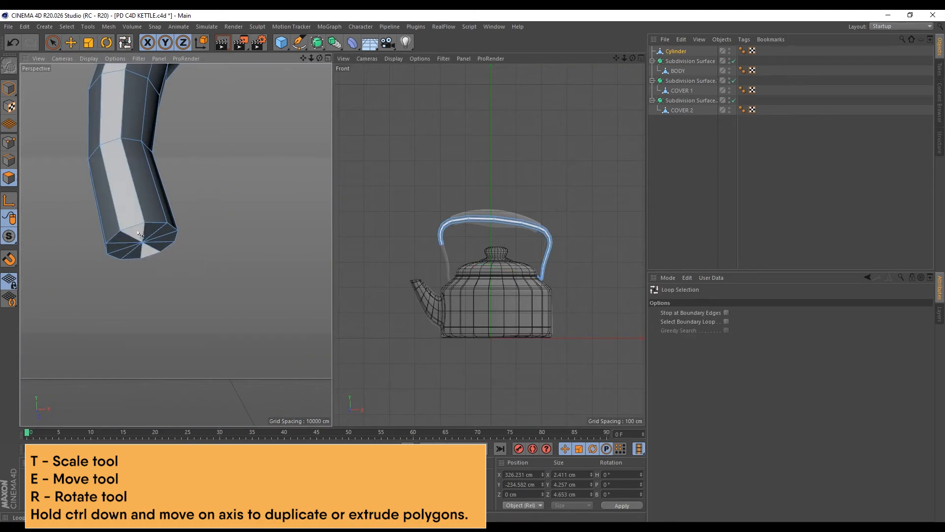
{"action": "left_click", "coordinate": [141, 235]}
{"action": "scroll", "coordinate": [443, 261], "scroll_direction": "up", "scroll_amount": 5}
{"action": "key", "text": "e"}
Extrude the end face of the handle's left arm down along the reference and narrow it as it nears the kettle's shoulder
{"action": "scroll", "coordinate": [463, 120], "scroll_direction": "up", "scroll_amount": 2}
{"action": "left_click_drag", "start_coordinate": [462, 119], "coordinate": [453, 227], "text": "ctrl"}
{"action": "middle_click_drag", "start_coordinate": [454, 228], "coordinate": [438, 137], "text": "alt"}
{"action": "left_click_drag", "start_coordinate": [438, 138], "coordinate": [450, 188], "text": "ctrl"}
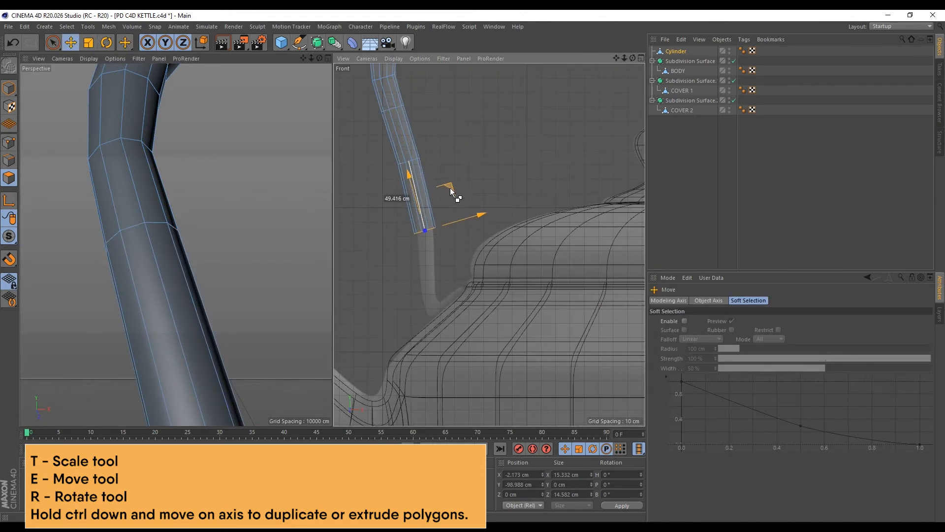
{"action": "key", "text": "t"}
{"action": "scroll", "coordinate": [472, 323], "scroll_direction": "up", "scroll_amount": 2}
{"action": "left_click_drag", "start_coordinate": [471, 323], "coordinate": [439, 215]}
Form the left arm's foot by rotating and extending its end face along the shoulder toward the lid and tapering the tip
{"action": "key", "text": "e"}
{"action": "key", "text": "r"}
{"action": "left_click_drag", "start_coordinate": [471, 279], "coordinate": [196, 240]}
{"action": "scroll", "coordinate": [457, 265], "scroll_direction": "up", "scroll_amount": 2}
{"action": "key", "text": "e"}
{"action": "key", "text": "r"}
{"action": "key", "text": "e"}
{"action": "key", "text": "r"}
{"action": "key", "text": "e"}
{"action": "key", "text": "r"}
{"action": "key", "text": "e"}
{"action": "key", "text": "t"}
{"action": "scroll", "coordinate": [274, 320], "scroll_direction": "down", "scroll_amount": 3}
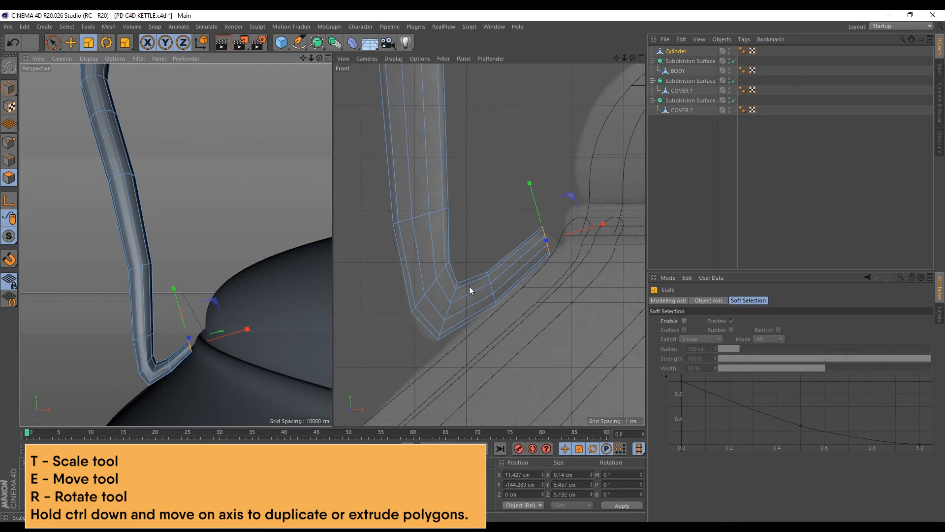
Place the handle cylinder under a Subdivision Surface and inspect the smoothed left foot
{"action": "left_click", "coordinate": [318, 42], "text": "alt"}
{"action": "scroll", "coordinate": [168, 246], "scroll_direction": "down", "scroll_amount": 3}
{"action": "left_click_drag", "start_coordinate": [168, 246], "coordinate": [155, 297], "text": "alt"}
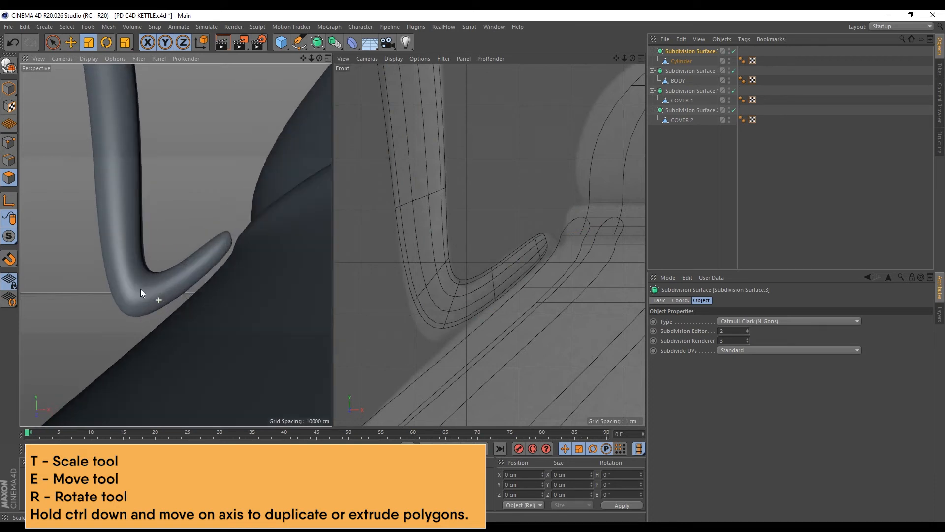
{"action": "left_click", "coordinate": [155, 297]}
{"action": "key", "text": "q"}
{"action": "key", "text": "q"}
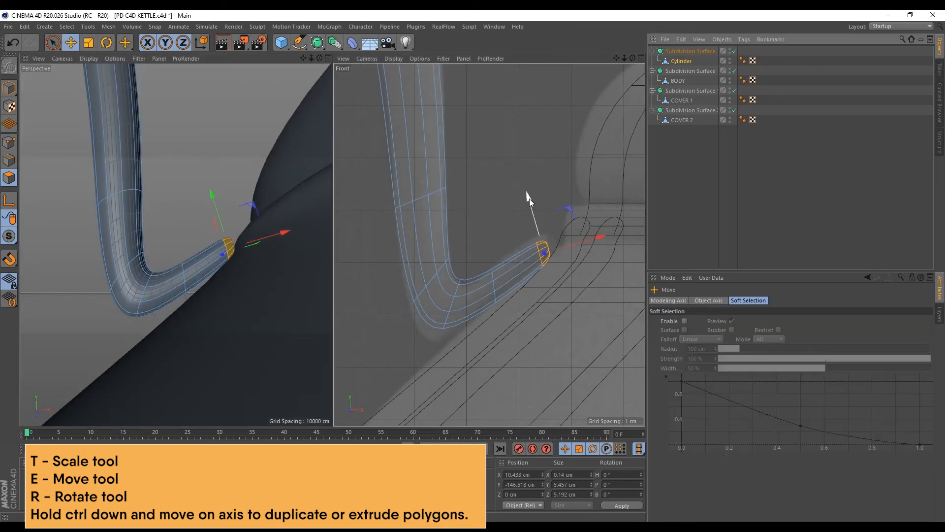
Loop-select the edge rings at the left foot's bend and move and rotate them to match the reference
{"action": "key", "text": "u"}
{"action": "key", "text": "l"}
{"action": "key", "text": "q"}
{"action": "left_click", "coordinate": [485, 295]}
{"action": "key", "text": "e"}
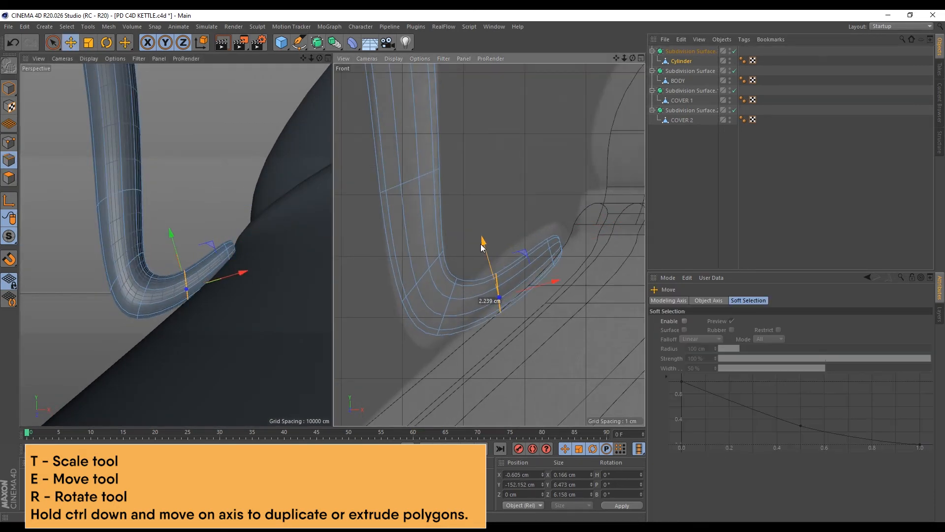
{"action": "scroll", "coordinate": [481, 291], "scroll_direction": "up", "scroll_amount": 3}
{"action": "key", "text": "r"}
{"action": "left_click_drag", "start_coordinate": [507, 246], "coordinate": [526, 285]}
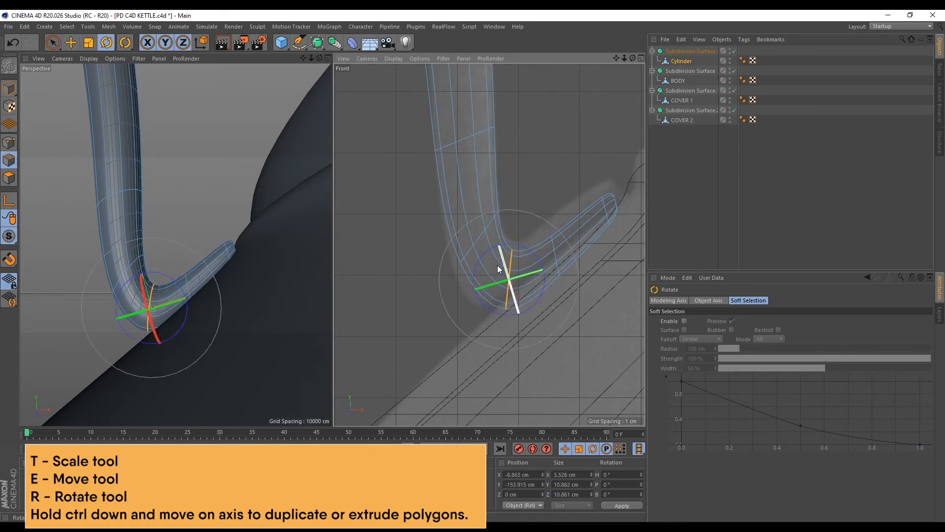
Loop-select the edge ring at the right foot's bend and rotate it to follow the reference and the shoulder slope
{"action": "scroll", "coordinate": [547, 271], "scroll_direction": "down", "scroll_amount": 5}
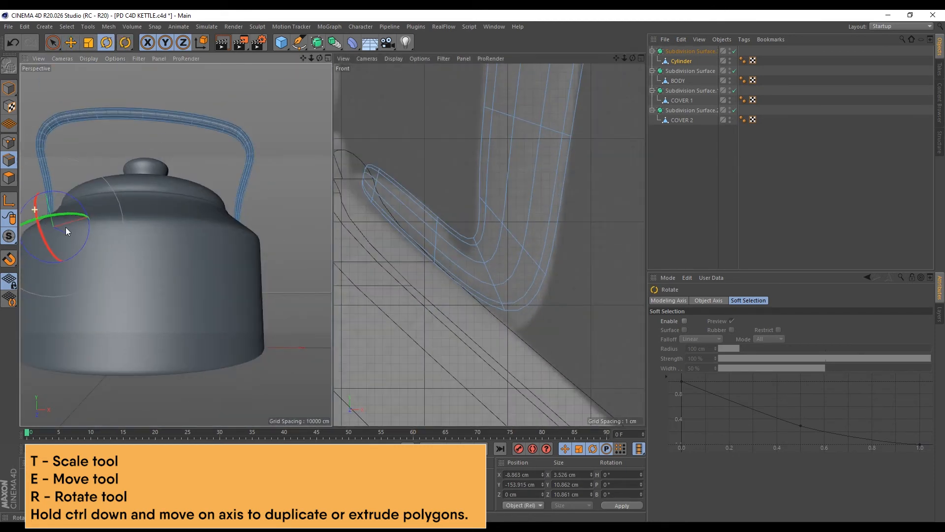
{"action": "scroll", "coordinate": [66, 226], "scroll_direction": "up", "scroll_amount": 10}
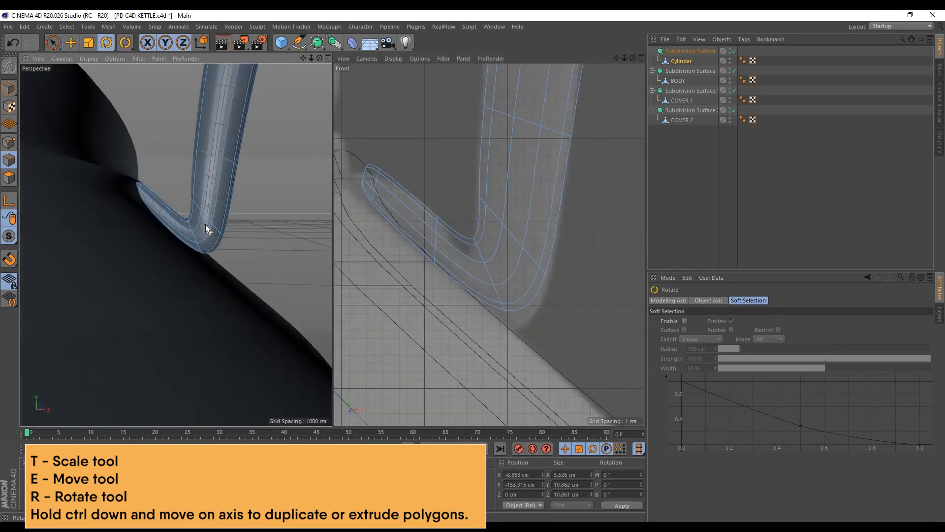
{"action": "key", "text": "u"}
{"action": "key", "text": "l"}
{"action": "left_click", "coordinate": [489, 276]}
{"action": "key", "text": "r"}
{"action": "left_click_drag", "start_coordinate": [507, 248], "coordinate": [516, 292]}
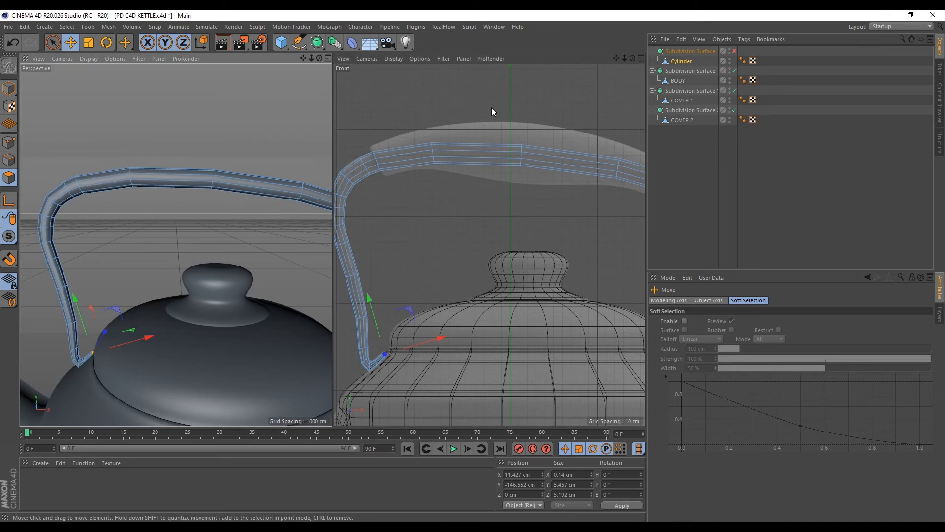
Loop-select the four adjacent polygon bands along the top of the handle and split them into a separate object
{"action": "key", "text": "u"}
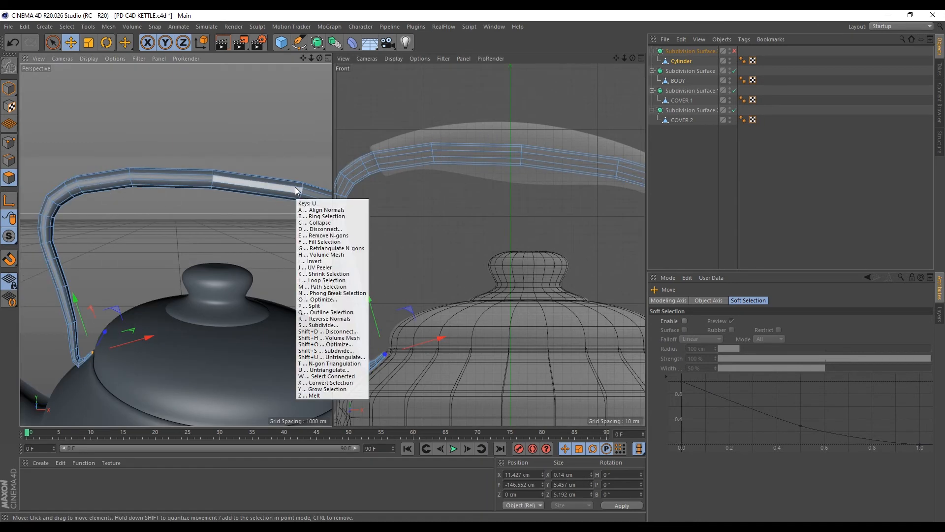
{"action": "key", "text": "l"}
{"action": "left_click", "coordinate": [110, 179]}
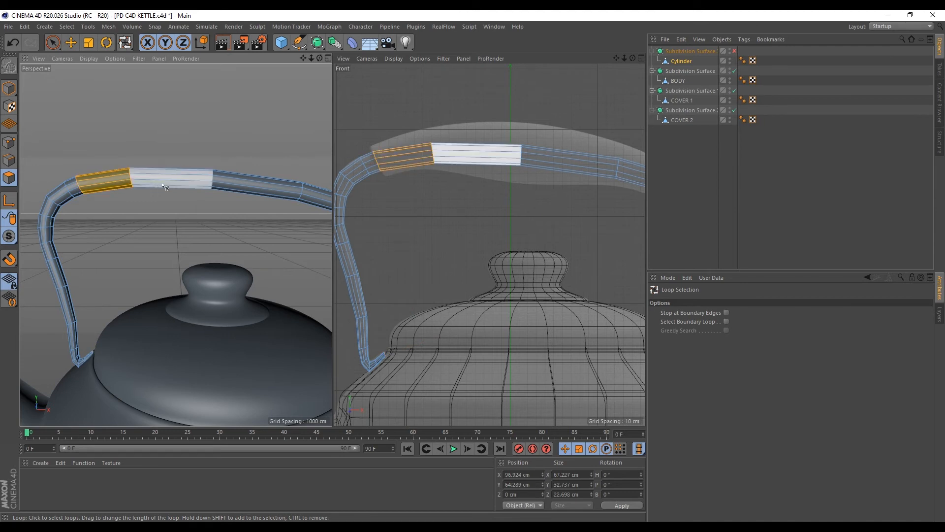
{"action": "left_click", "coordinate": [166, 186], "text": "shift"}
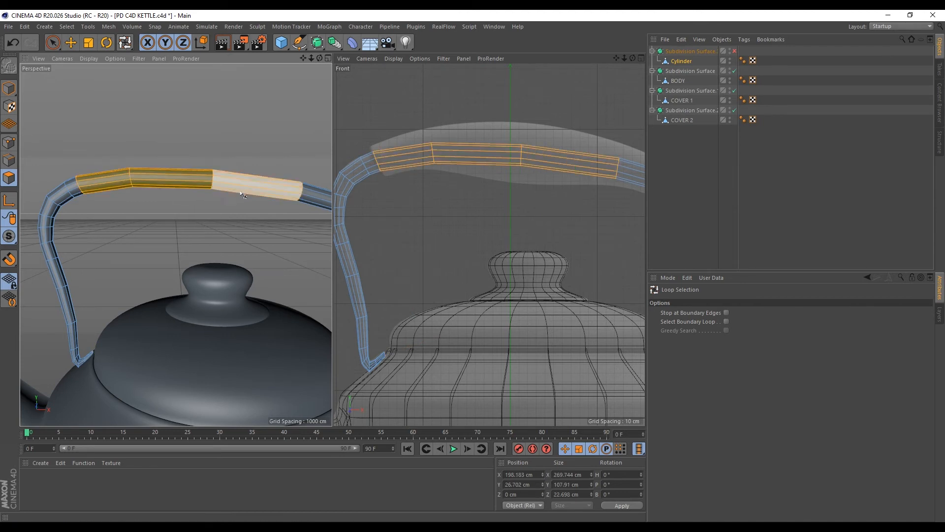
{"action": "left_click", "coordinate": [240, 192], "text": "shift"}
{"action": "middle_click_drag", "start_coordinate": [241, 192], "coordinate": [161, 192], "text": "alt"}
{"action": "scroll", "coordinate": [242, 183], "scroll_direction": "up", "scroll_amount": 2}
{"action": "left_click", "coordinate": [247, 182], "text": "shift"}
{"action": "scroll", "coordinate": [447, 183], "scroll_direction": "up", "scroll_amount": 2}
{"action": "middle_click_drag", "start_coordinate": [447, 184], "coordinate": [418, 217], "text": "alt"}
{"action": "right_click", "coordinate": [226, 184]}
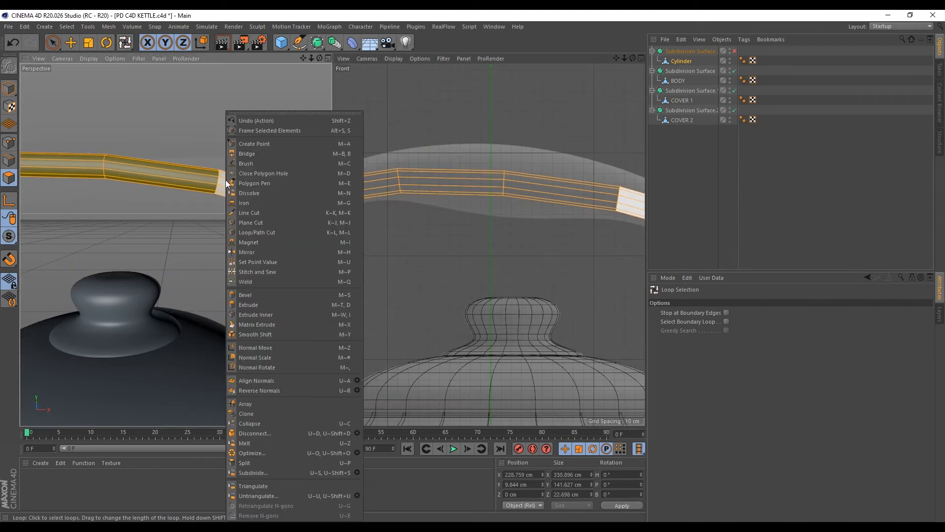
{"action": "left_click", "coordinate": [250, 462]}
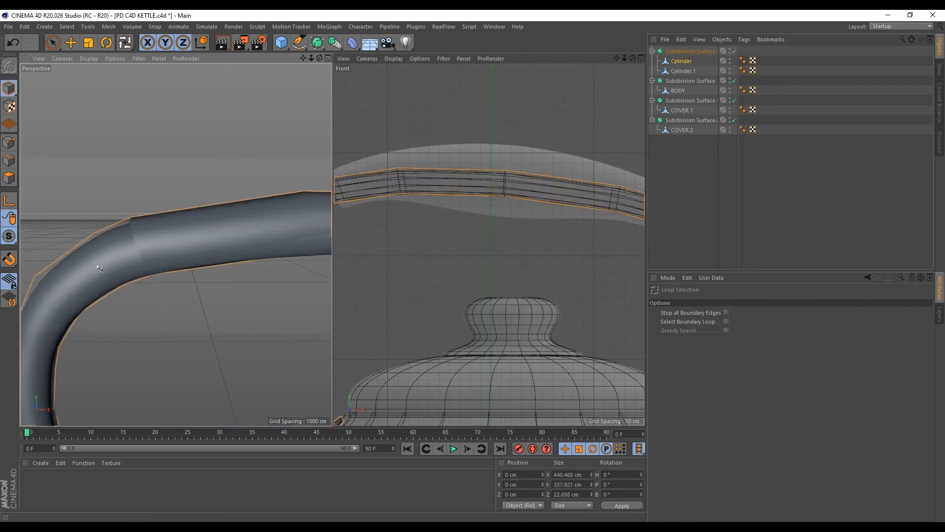
Group Cylinder and Cylinder.1 in a null under the handle's Subdivision Surface and turn that smoothing off
{"action": "left_click", "coordinate": [683, 71], "text": "ctrl"}
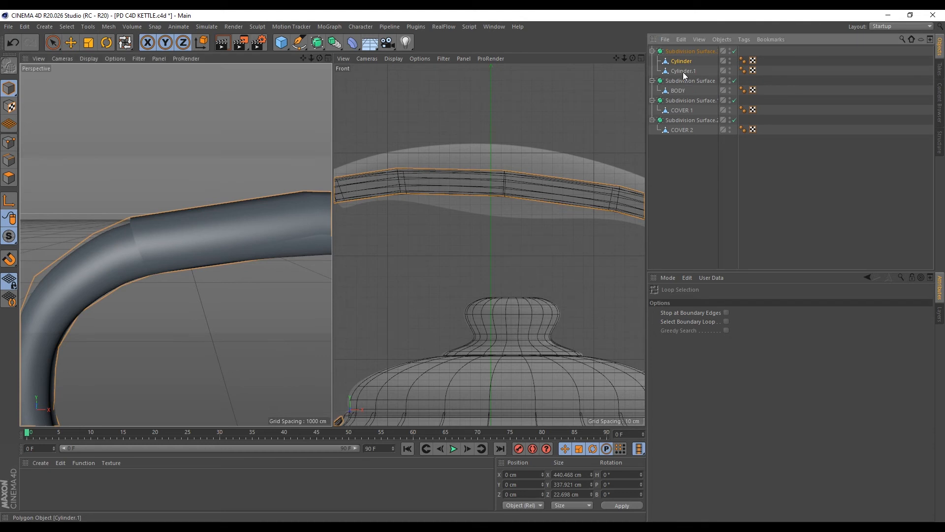
{"action": "key", "text": "alt+g"}
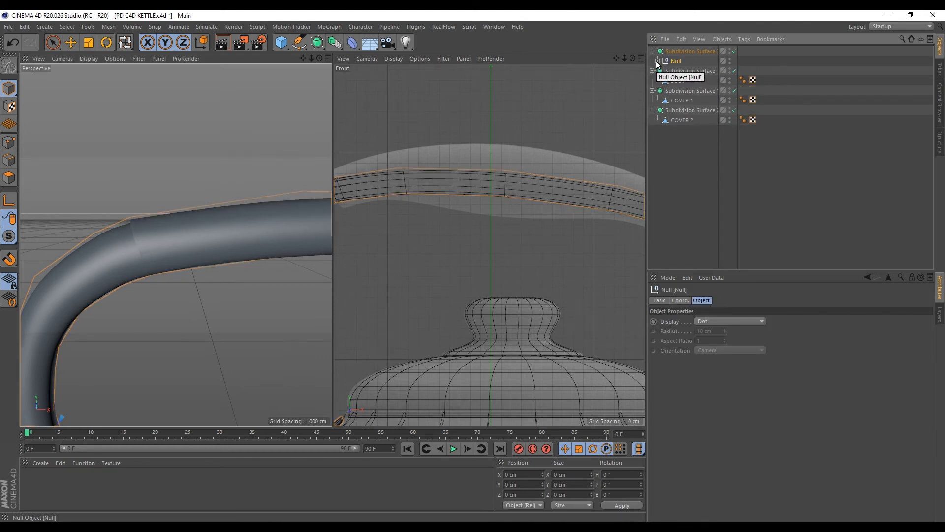
{"action": "left_click", "coordinate": [658, 61]}
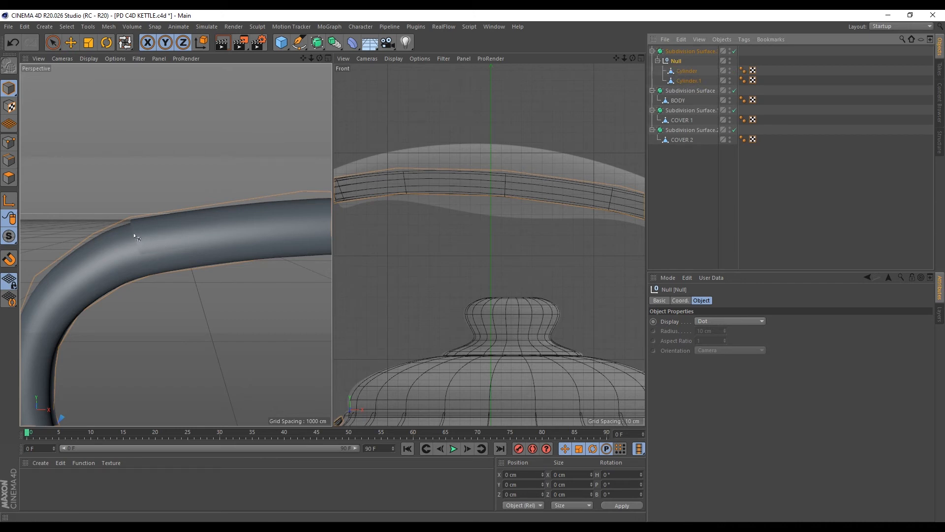
{"action": "left_click", "coordinate": [734, 51]}
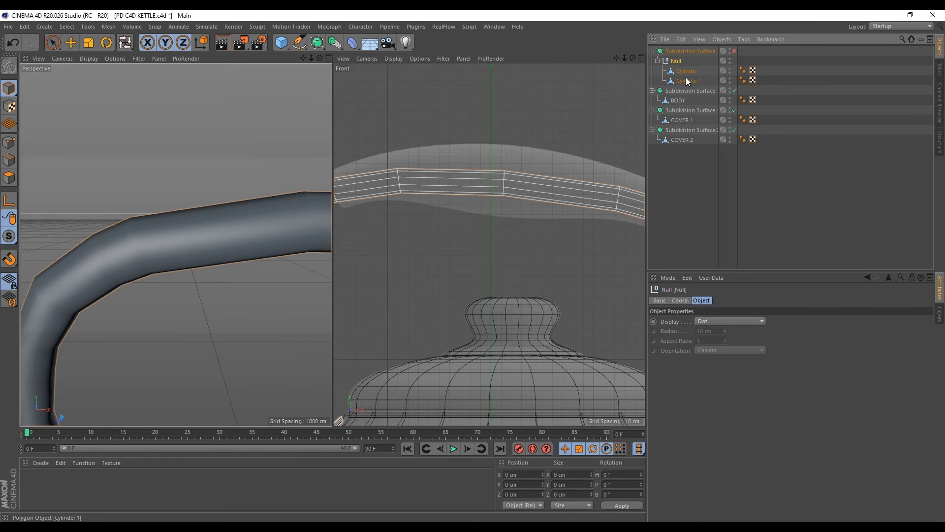
Rename Cylinder.1 as TOP HANDLE and Cylinder as HANLDE
{"action": "left_click", "coordinate": [686, 79]}
{"action": "scroll", "coordinate": [88, 236], "scroll_direction": "down", "scroll_amount": 5}
{"action": "scroll", "coordinate": [166, 245], "scroll_direction": "up", "scroll_amount": 2}
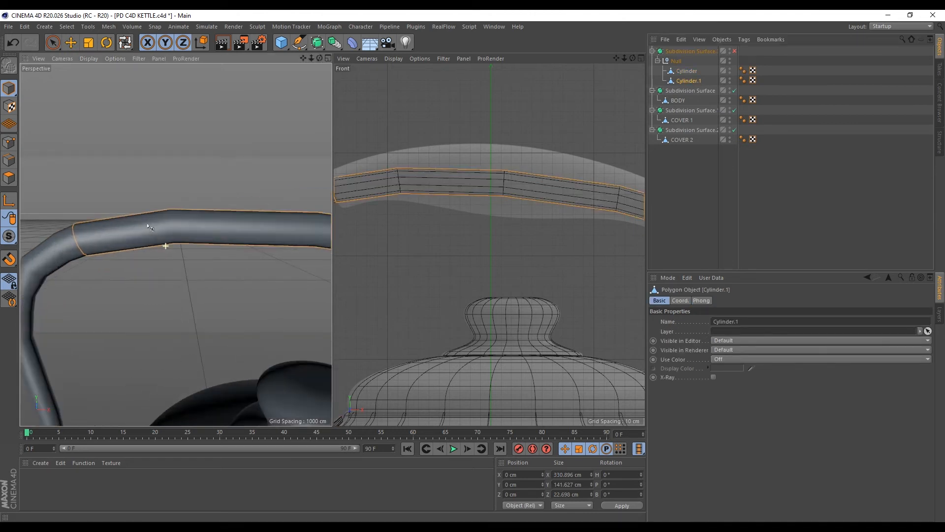
{"action": "left_click_drag", "start_coordinate": [157, 230], "coordinate": [213, 251], "text": "alt"}
{"action": "double_click", "coordinate": [689, 78]}
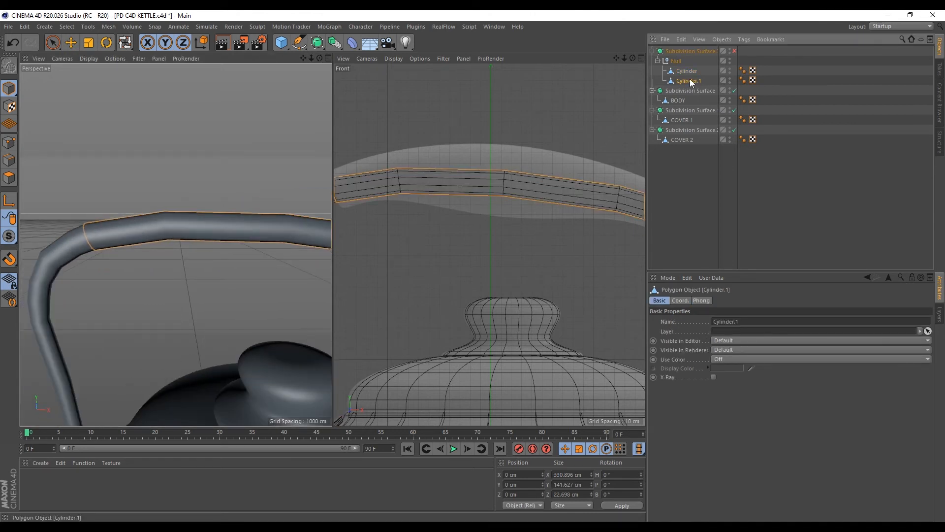
{"action": "type", "text": "TC"}
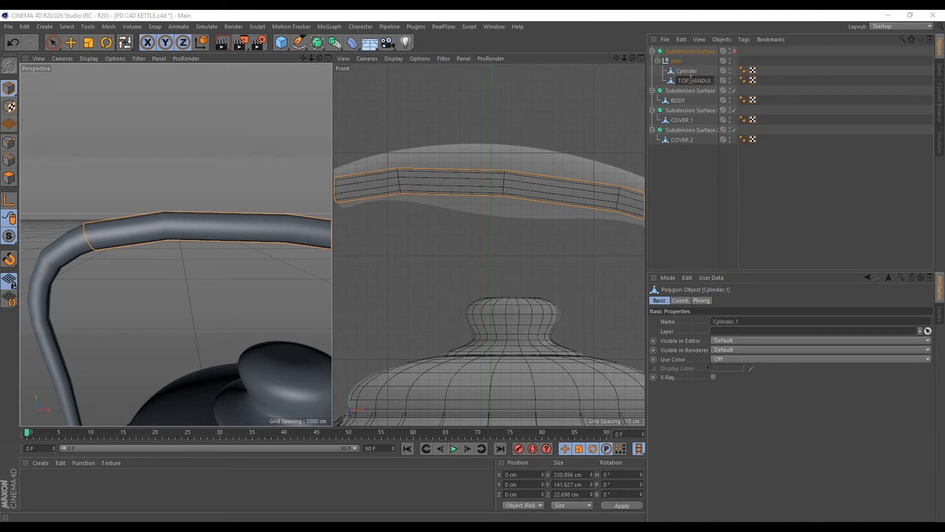
{"action": "key", "text": "Return"}
{"action": "double_click", "coordinate": [687, 73]}
{"action": "type", "text": "HANLDE"}
Select the edge ring at the left end of TOP HANDLE and scale it to about 167% to match the grip in the reference
{"action": "left_click", "coordinate": [692, 80]}
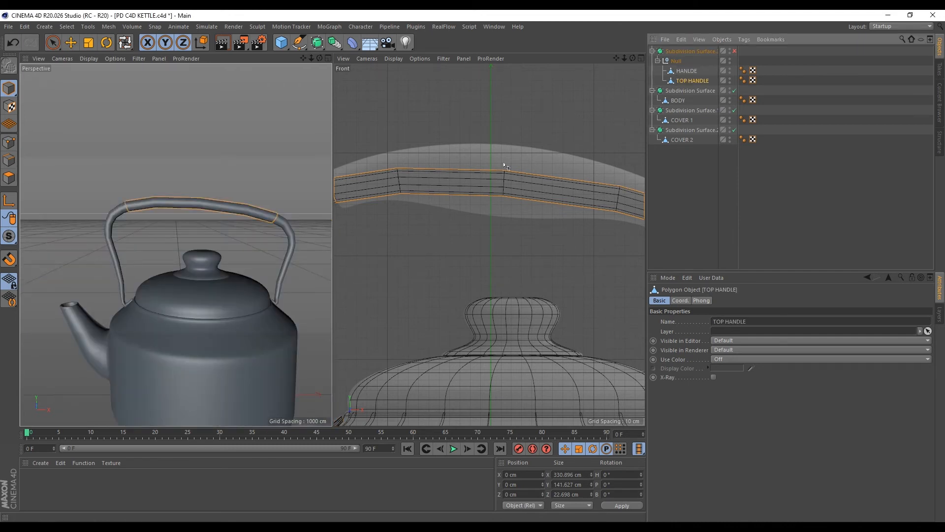
{"action": "scroll", "coordinate": [497, 181], "scroll_direction": "down", "scroll_amount": 5}
{"action": "scroll", "coordinate": [417, 179], "scroll_direction": "up", "scroll_amount": 4}
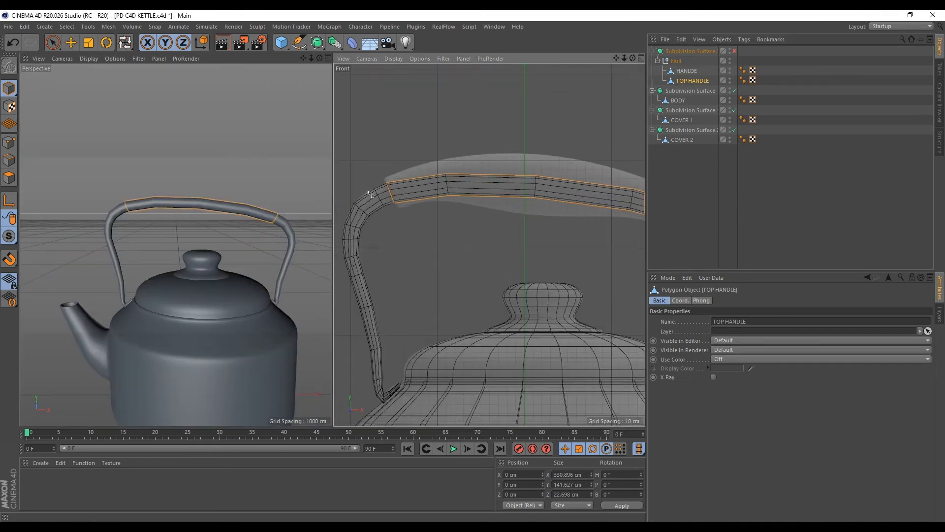
{"action": "scroll", "coordinate": [412, 185], "scroll_direction": "up", "scroll_amount": 2}
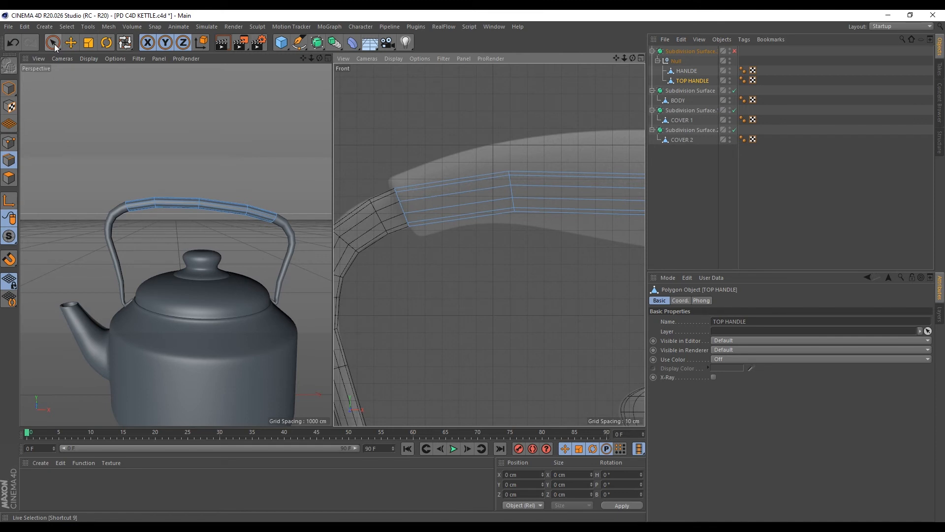
{"action": "left_click_drag", "start_coordinate": [54, 44], "coordinate": [105, 76]}
{"action": "left_click_drag", "start_coordinate": [354, 142], "coordinate": [445, 276]}
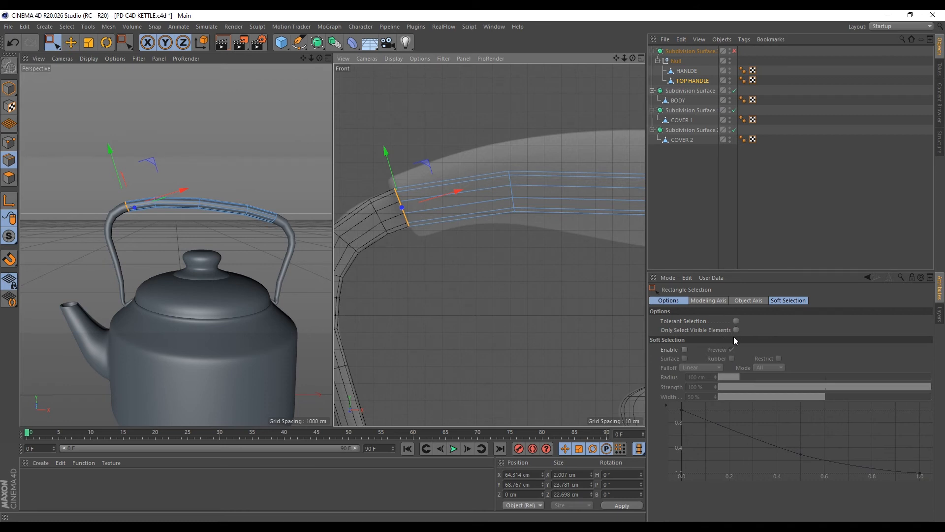
{"action": "key", "text": "t"}
{"action": "left_click_drag", "start_coordinate": [481, 208], "coordinate": [660, 86]}
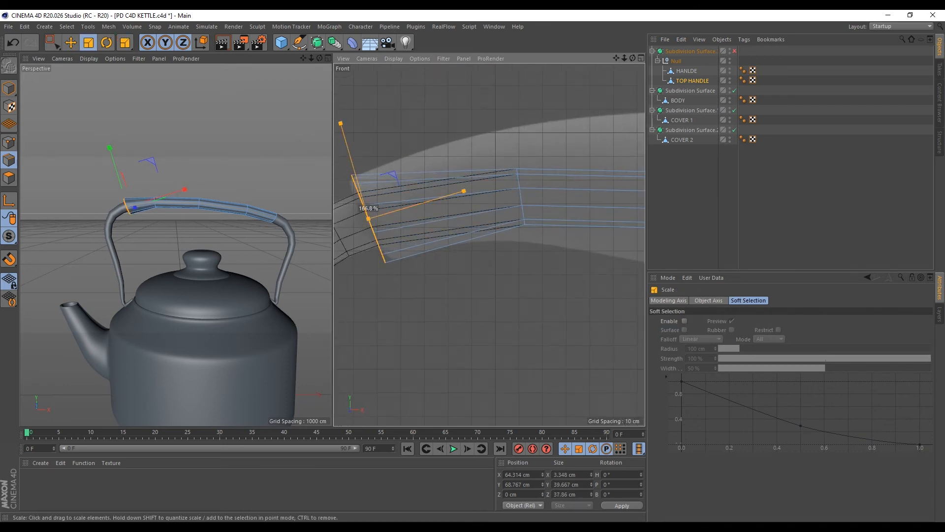
Enlarge the second edge ring from the left end of TOP HANDLE and move it to the reference grip's outline
{"action": "middle_click_drag", "start_coordinate": [533, 216], "coordinate": [510, 217], "text": "alt"}
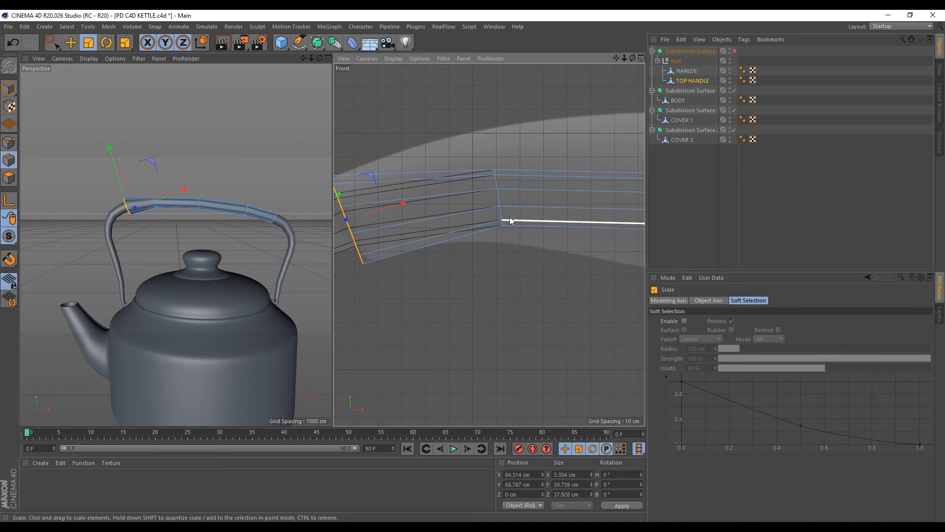
{"action": "key", "text": "0"}
{"action": "left_click_drag", "start_coordinate": [526, 147], "coordinate": [468, 292]}
{"action": "key", "text": "t"}
{"action": "left_click_drag", "start_coordinate": [520, 268], "coordinate": [561, 267]}
{"action": "key", "text": "e"}
{"action": "left_click_drag", "start_coordinate": [522, 153], "coordinate": [508, 139]}
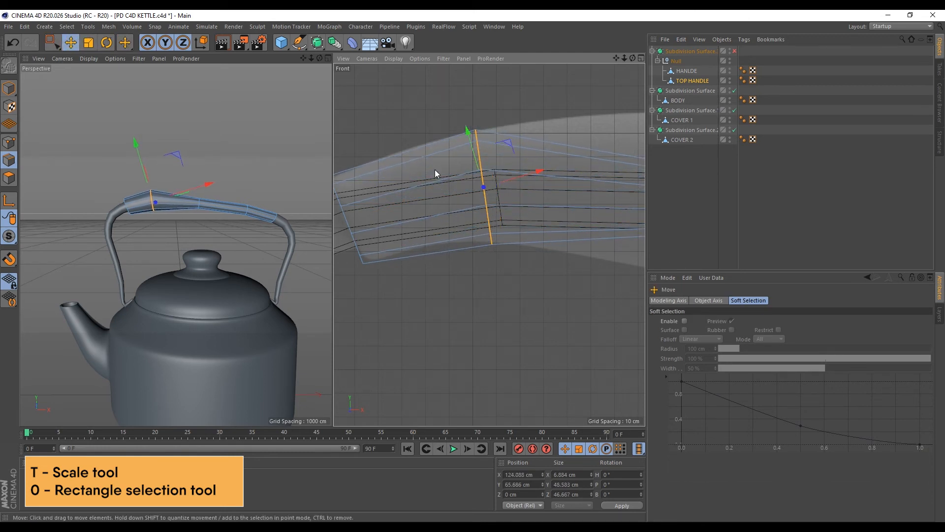
Select the middle edge ring of TOP HANDLE and scale it up to the grip's full thickness in the reference
{"action": "scroll", "coordinate": [447, 165], "scroll_direction": "down", "scroll_amount": 5}
{"action": "scroll", "coordinate": [475, 206], "scroll_direction": "up", "scroll_amount": 2}
{"action": "key", "text": "0"}
{"action": "left_click_drag", "start_coordinate": [487, 173], "coordinate": [555, 243]}
{"action": "key", "text": "t"}
Enlarge the edge ring between the middle and the right end of TOP HANDLE and shift it up onto the reference outline
{"action": "scroll", "coordinate": [425, 249], "scroll_direction": "down", "scroll_amount": 5}
{"action": "scroll", "coordinate": [527, 233], "scroll_direction": "up", "scroll_amount": 6}
{"action": "key", "text": "0"}
{"action": "left_click_drag", "start_coordinate": [523, 202], "coordinate": [484, 271]}
{"action": "key", "text": "t"}
{"action": "left_click_drag", "start_coordinate": [465, 326], "coordinate": [511, 326]}
{"action": "key", "text": "e"}
{"action": "left_click_drag", "start_coordinate": [535, 186], "coordinate": [534, 178]}
Enlarge the edge ring at the right end of TOP HANDLE and move it to line up with the grip's end in the reference
{"action": "key", "text": "0"}
{"action": "left_click_drag", "start_coordinate": [630, 227], "coordinate": [581, 281]}
{"action": "scroll", "coordinate": [591, 227], "scroll_direction": "up", "scroll_amount": 3}
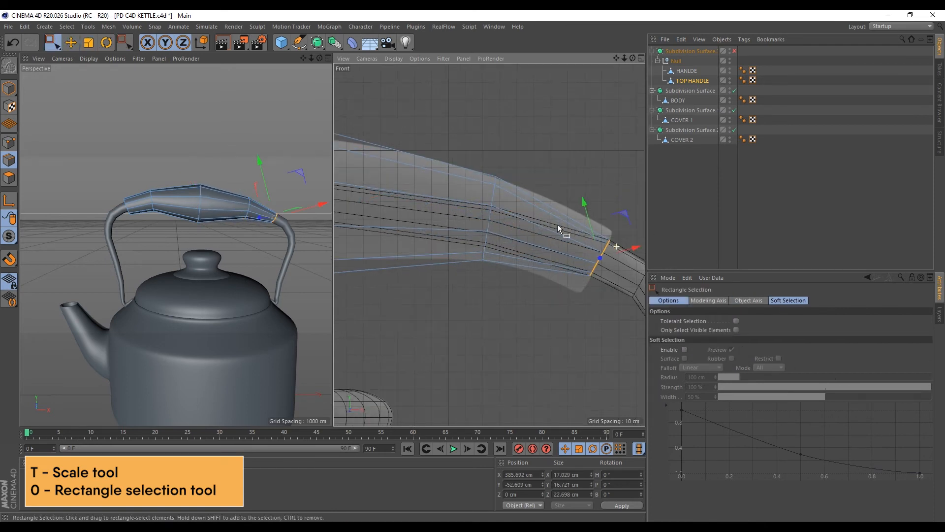
{"action": "middle_click_drag", "start_coordinate": [621, 281], "coordinate": [566, 267], "text": "alt"}
{"action": "key", "text": "t"}
{"action": "left_click_drag", "start_coordinate": [565, 267], "coordinate": [598, 267]}
{"action": "key", "text": "e"}
{"action": "left_click_drag", "start_coordinate": [580, 211], "coordinate": [576, 217]}
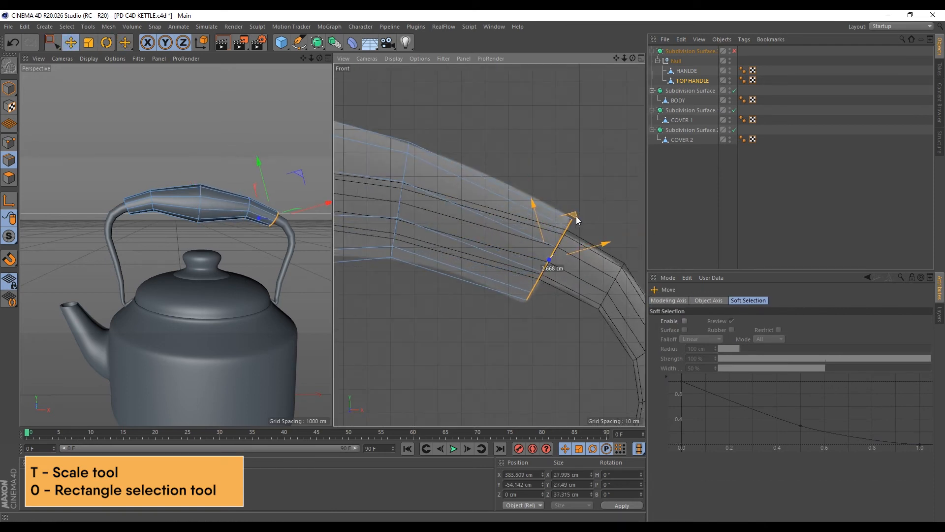
Add loop cuts close to both ends of TOP HANDLE, with offsets of 84.394% at the left end and 93.178% at the right
{"action": "scroll", "coordinate": [576, 217], "scroll_direction": "down", "scroll_amount": 6}
{"action": "scroll", "coordinate": [376, 221], "scroll_direction": "up", "scroll_amount": 4}
{"action": "scroll", "coordinate": [342, 209], "scroll_direction": "up", "scroll_amount": 4}
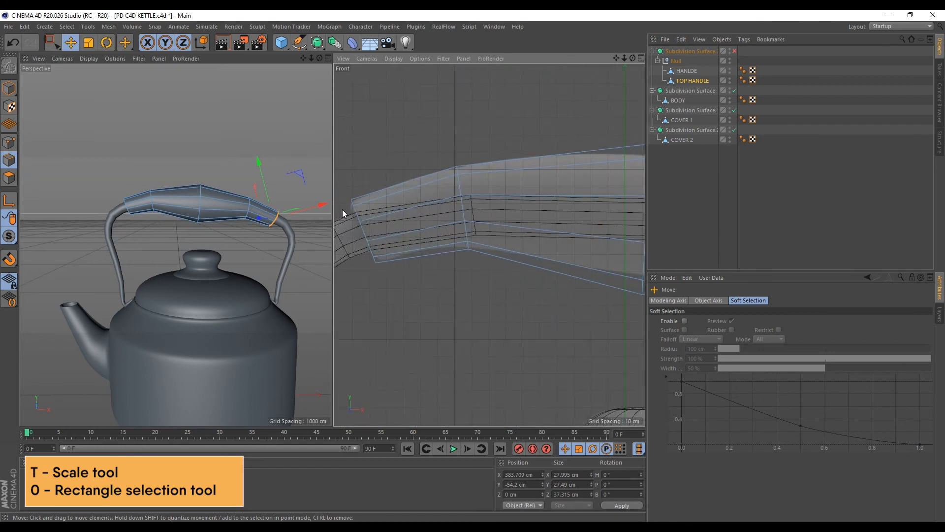
{"action": "key", "text": "k"}
{"action": "key", "text": "l"}
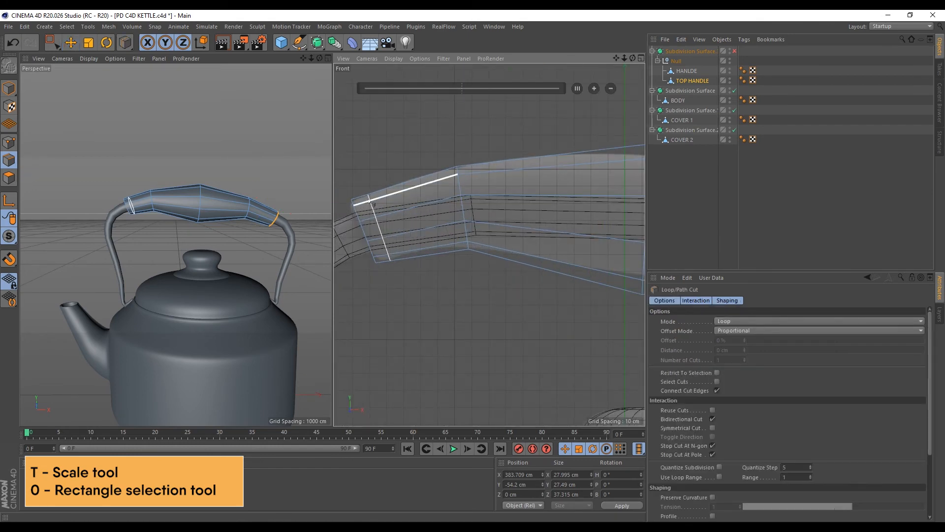
{"action": "left_click", "coordinate": [370, 202]}
{"action": "scroll", "coordinate": [352, 184], "scroll_direction": "down", "scroll_amount": 5}
{"action": "scroll", "coordinate": [643, 215], "scroll_direction": "up", "scroll_amount": 5}
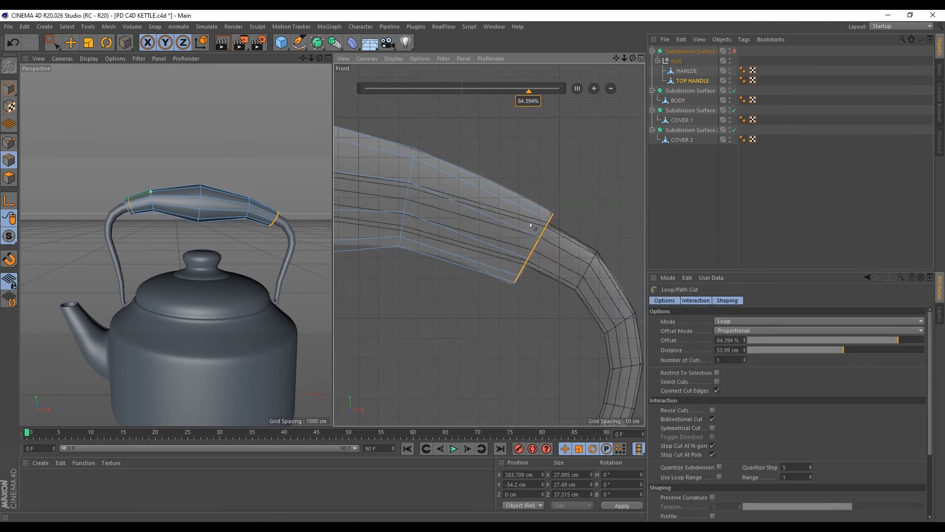
{"action": "scroll", "coordinate": [545, 214], "scroll_direction": "down", "scroll_amount": 5}
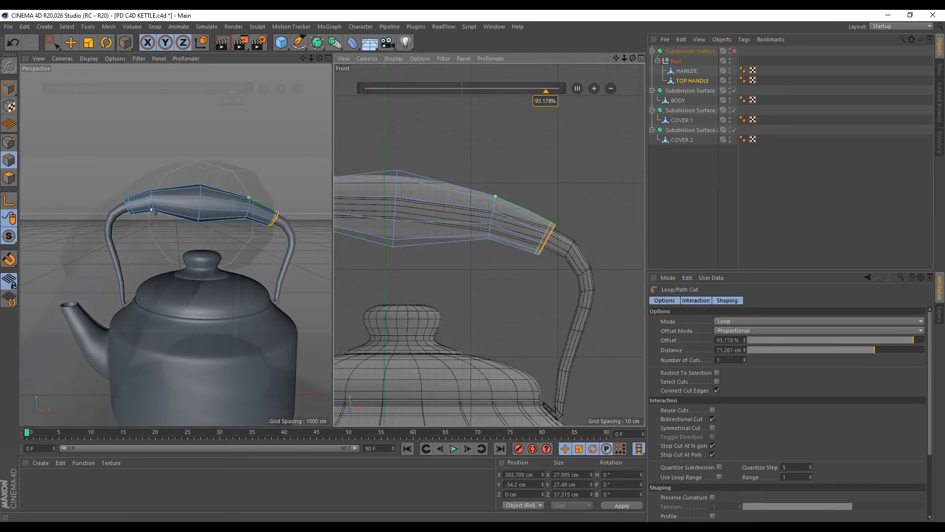
{"action": "scroll", "coordinate": [114, 246], "scroll_direction": "up", "scroll_amount": 7}
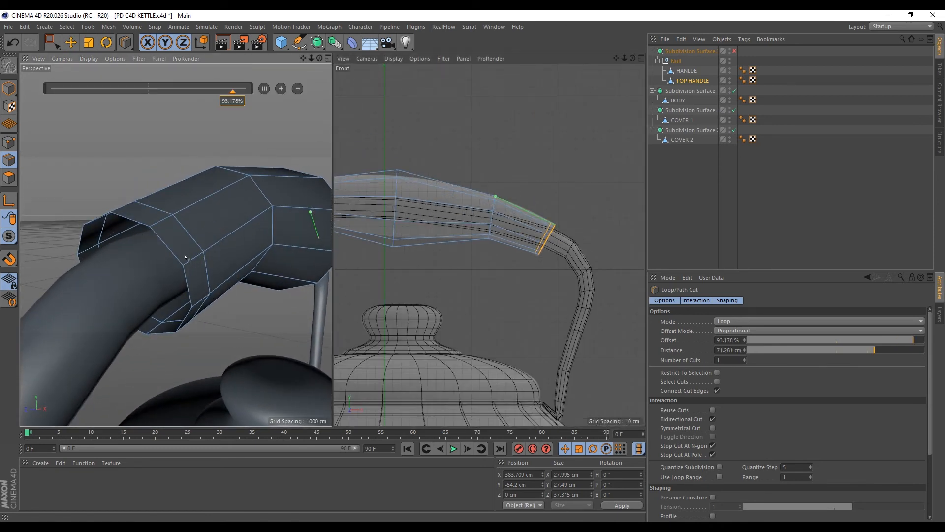
Isolate TOP HANDLE in the viewports using Viewport Solo Single
{"action": "left_click", "coordinate": [9, 236]}
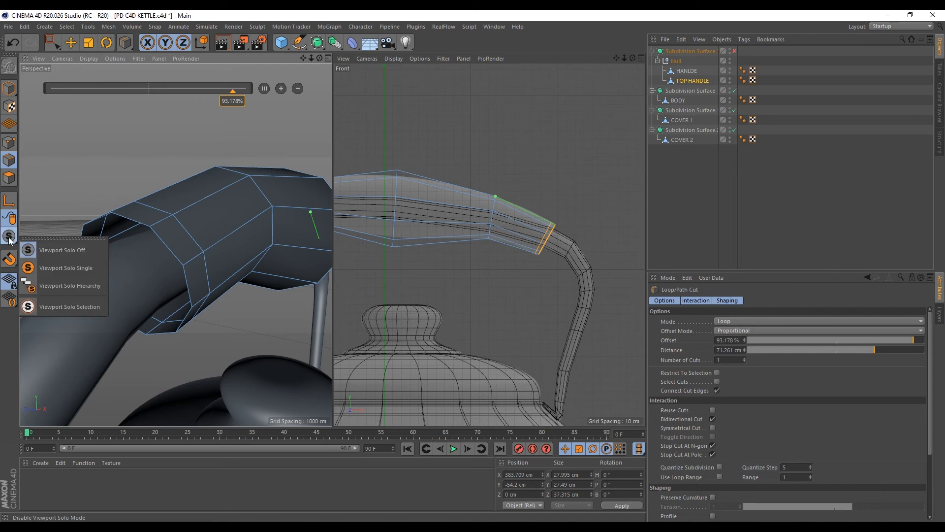
{"action": "left_click", "coordinate": [55, 269]}
{"action": "key", "text": "e"}
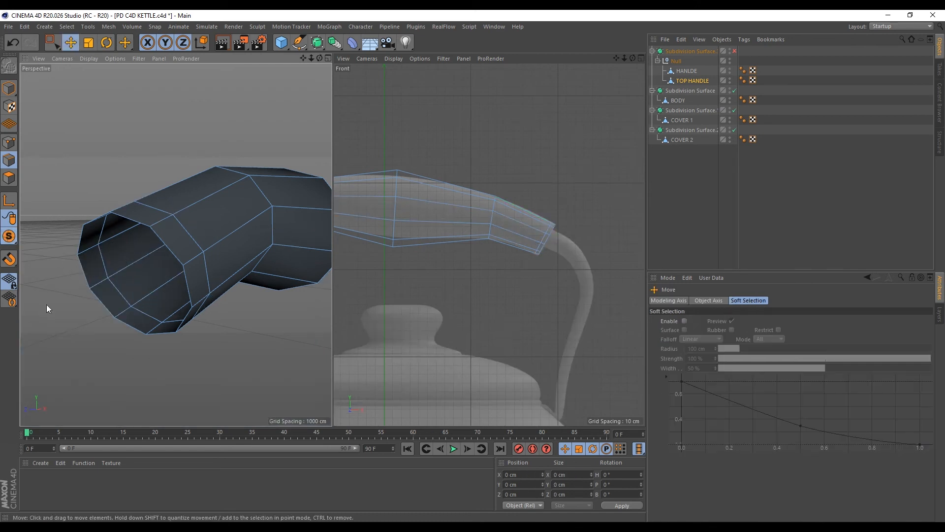
Close the open polygon holes at both ends of TOP HANDLE
{"action": "right_click", "coordinate": [200, 332]}
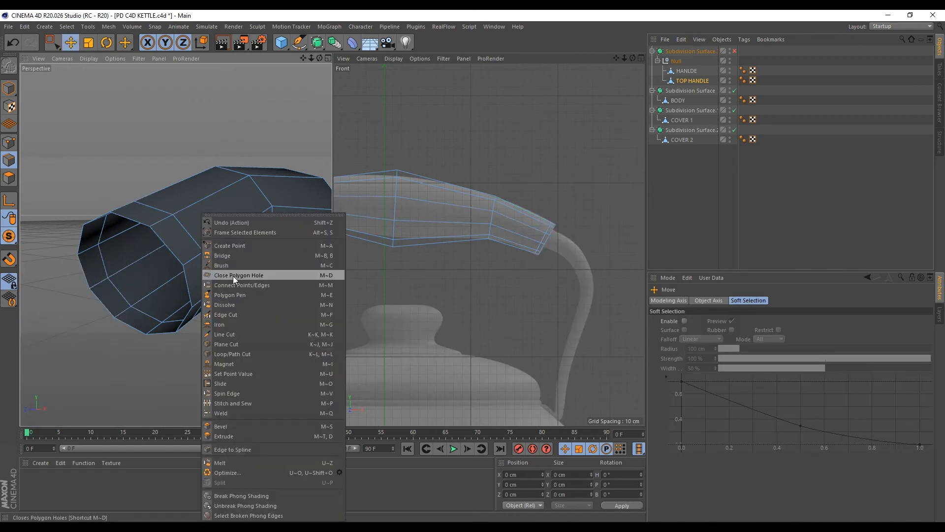
{"action": "left_click", "coordinate": [234, 276]}
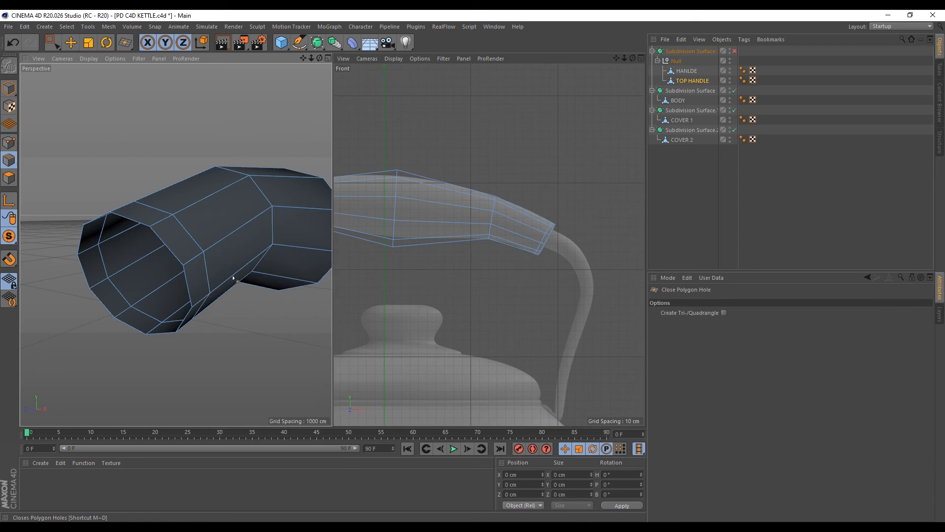
{"action": "left_click", "coordinate": [153, 238]}
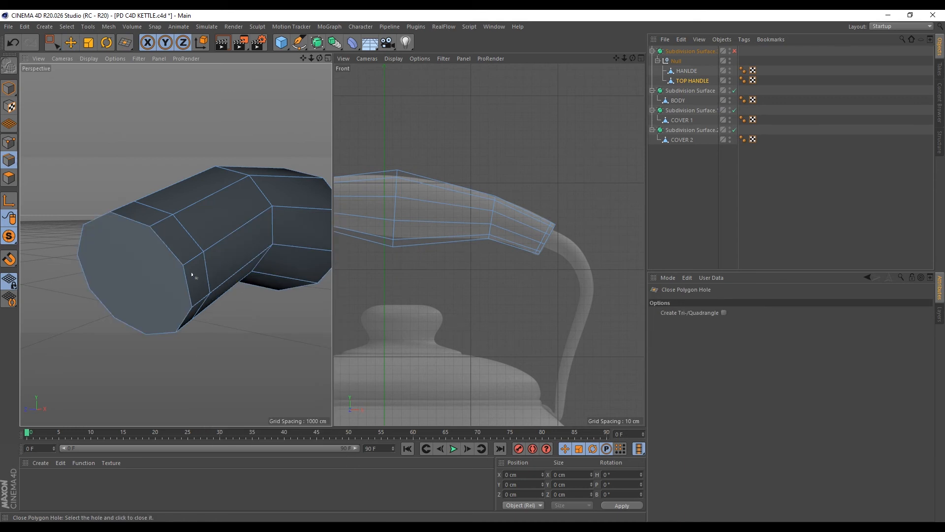
{"action": "left_click_drag", "start_coordinate": [77, 261], "coordinate": [176, 179], "text": "alt"}
{"action": "left_click", "coordinate": [158, 226]}
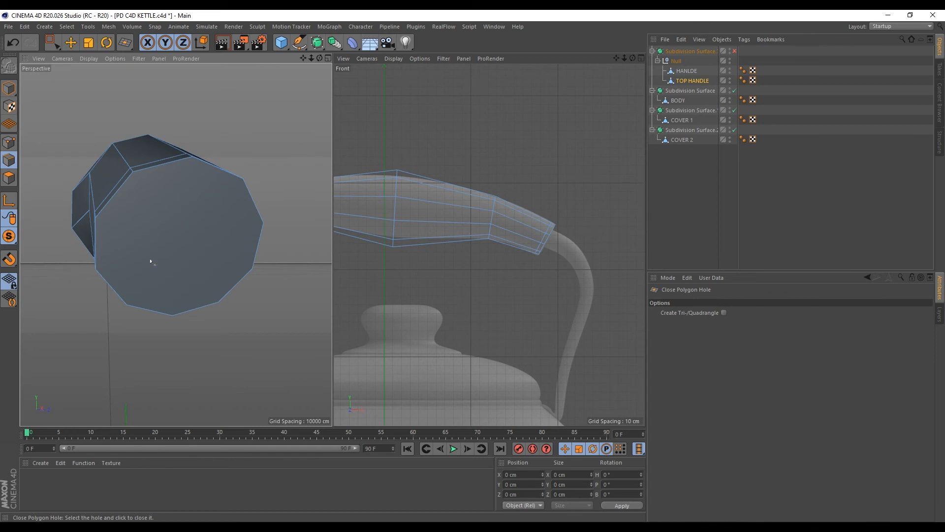
Line-cut the right end cap of TOP HANDLE through the middle vertically and across its upper side vertices horizontally
{"action": "left_click_drag", "start_coordinate": [123, 239], "coordinate": [145, 252], "text": "alt"}
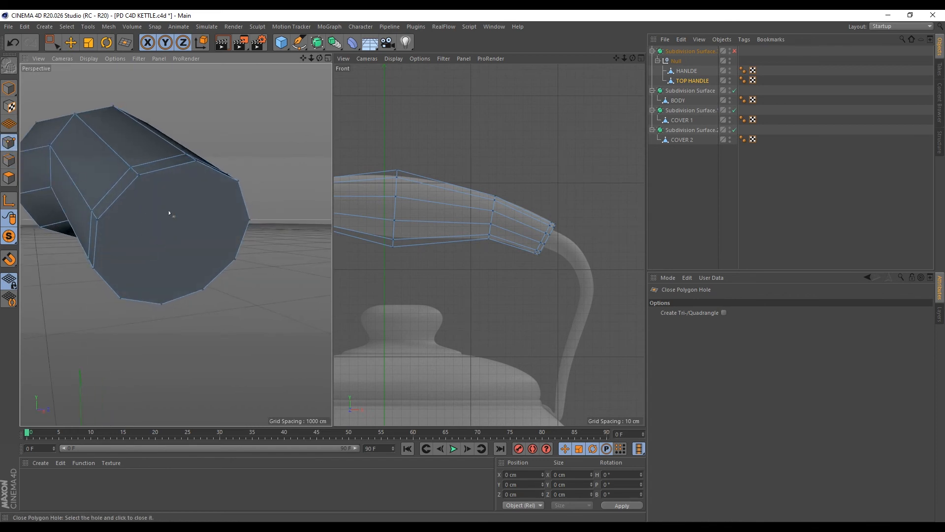
{"action": "key", "text": "m"}
{"action": "key", "text": "k"}
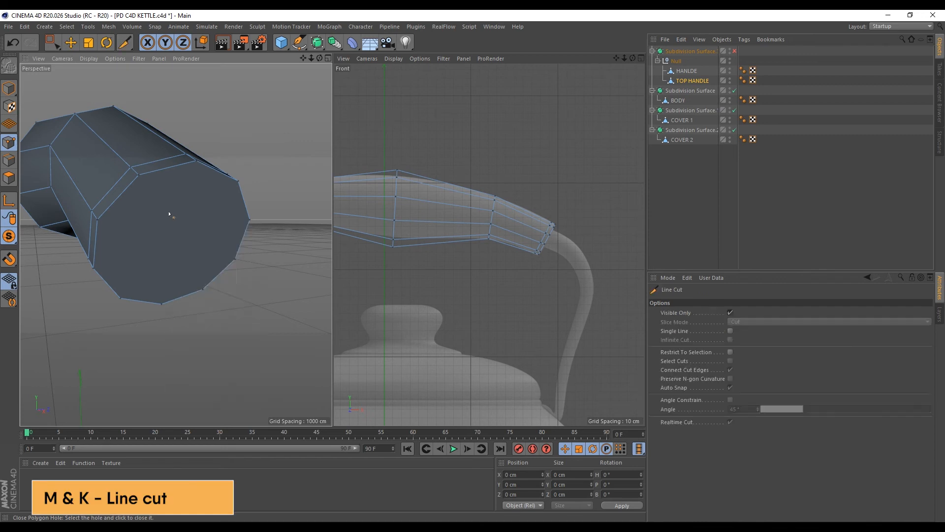
{"action": "left_click", "coordinate": [196, 161]}
{"action": "left_click", "coordinate": [161, 303]}
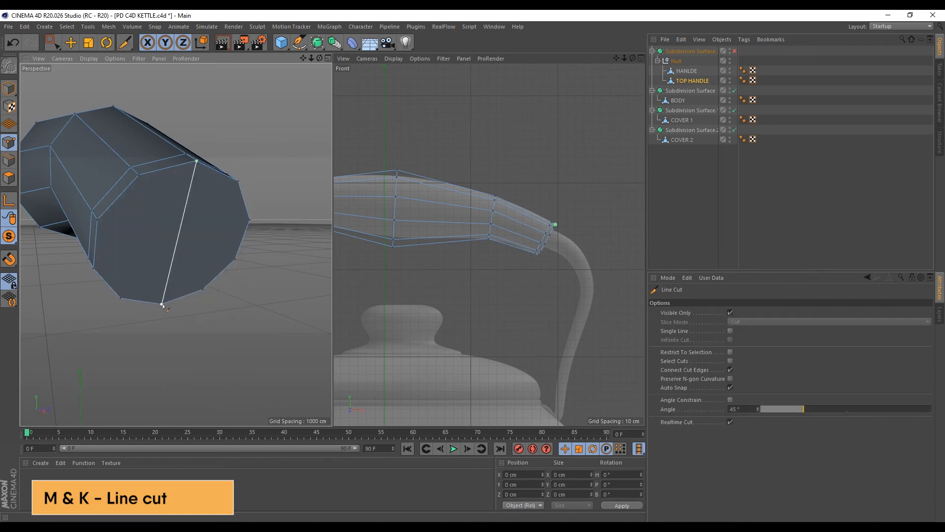
{"action": "key", "text": "Escape"}
{"action": "left_click", "coordinate": [99, 220]}
{"action": "left_click", "coordinate": [250, 219]}
{"action": "key", "text": "Escape"}
Complete the right cap's grid with a lower horizontal cut and two outer vertical cuts between opposite vertices
{"action": "left_click", "coordinate": [93, 269]}
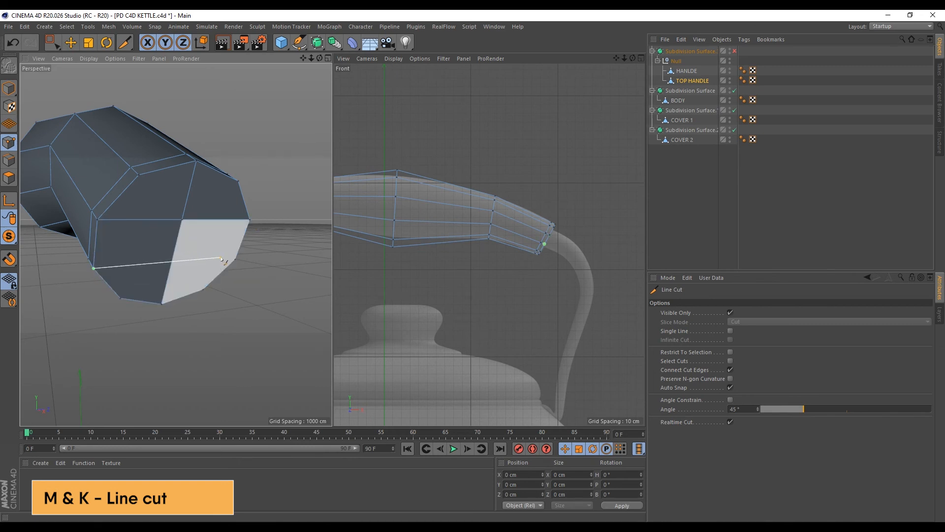
{"action": "left_click_drag", "start_coordinate": [234, 259], "coordinate": [116, 203], "text": "alt"}
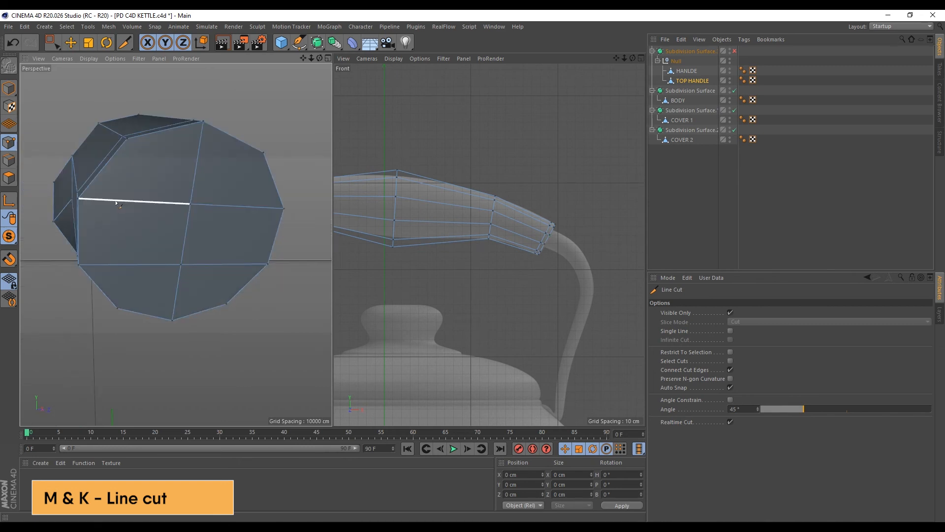
{"action": "left_click", "coordinate": [127, 139]}
{"action": "left_click", "coordinate": [117, 310]}
{"action": "left_click", "coordinate": [263, 152]}
{"action": "left_click", "coordinate": [227, 303]}
Line-cut the left end cap of TOP HANDLE vertically through the middle, from top vertex to bottom vertex
{"action": "scroll", "coordinate": [243, 300], "scroll_direction": "down", "scroll_amount": 5}
{"action": "left_click_drag", "start_coordinate": [176, 234], "coordinate": [232, 283], "text": "alt"}
{"action": "scroll", "coordinate": [161, 217], "scroll_direction": "up", "scroll_amount": 6}
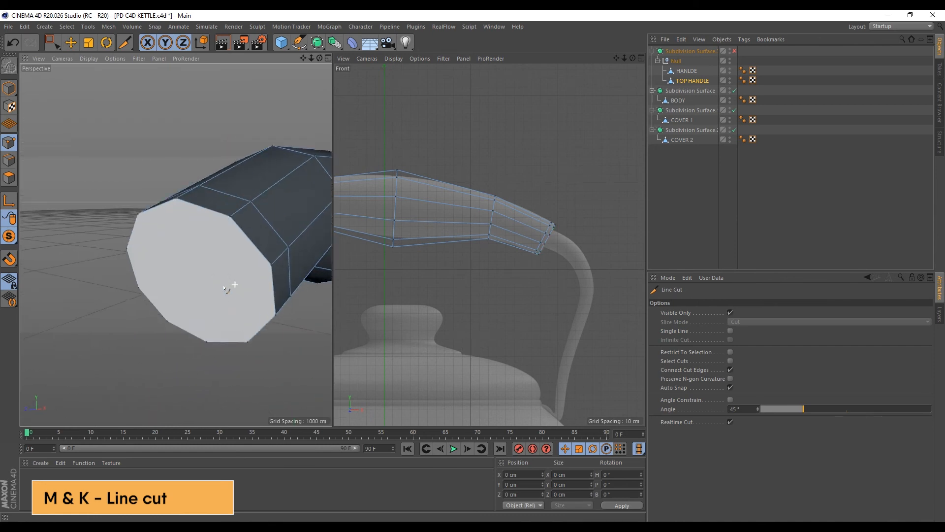
{"action": "left_click", "coordinate": [176, 198]}
{"action": "left_click", "coordinate": [204, 348]}
{"action": "key", "text": "Escape"}
Complete the left cap's grid with two horizontal cuts and two outer vertical cuts between opposite vertices
{"action": "left_click_drag", "start_coordinate": [282, 313], "coordinate": [305, 276], "text": "alt"}
{"action": "left_click", "coordinate": [268, 259]}
{"action": "left_click", "coordinate": [96, 258]}
{"action": "key", "text": "Escape"}
{"action": "left_click", "coordinate": [98, 311]}
{"action": "left_click", "coordinate": [264, 311]}
{"action": "key", "text": "Escape"}
{"action": "left_click", "coordinate": [238, 214]}
{"action": "left_click", "coordinate": [131, 351]}
{"action": "key", "text": "Escape"}
Select all polygons of the left end cap and inset them with Extrude Inner by 1.6 cm
{"action": "left_click", "coordinate": [9, 178]}
{"action": "key", "text": "9"}
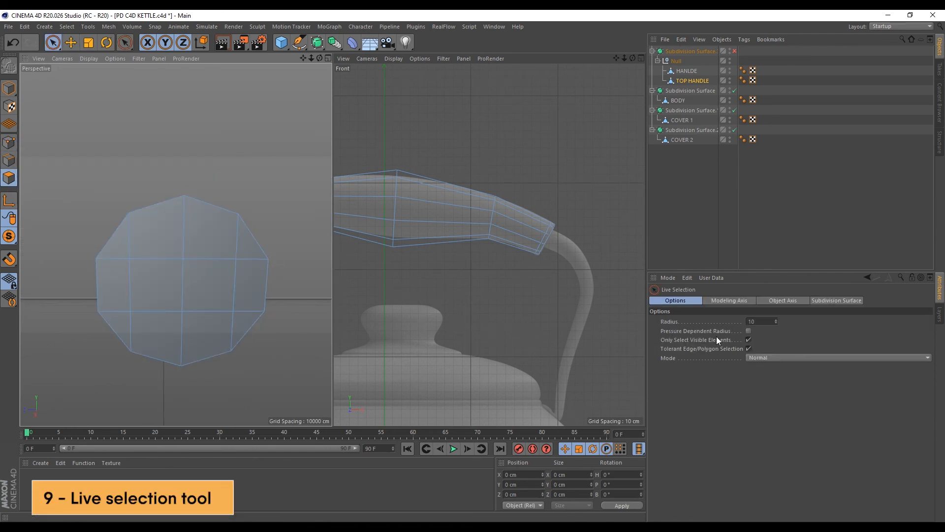
{"action": "mouse_move", "coordinate": [165, 255]}
{"action": "left_mouse_down"}
{"action": "mouse_move", "coordinate": [126, 253]}
{"action": "mouse_move", "coordinate": [263, 247]}
{"action": "mouse_move", "coordinate": [234, 309]}
{"action": "mouse_move", "coordinate": [159, 294]}
{"action": "mouse_move", "coordinate": [131, 313]}
{"action": "mouse_move", "coordinate": [220, 277]}
{"action": "mouse_move", "coordinate": [259, 278]}
{"action": "left_mouse_up"}
{"action": "key", "text": "i"}
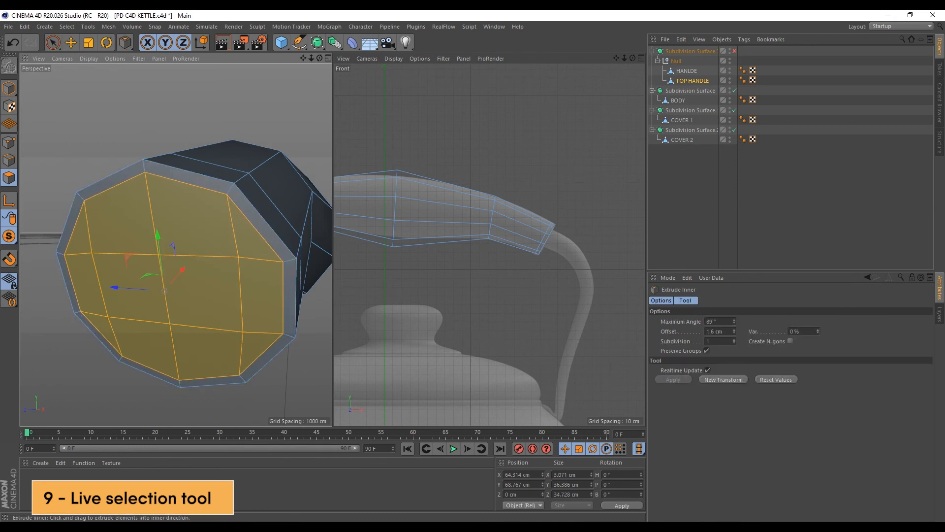
Select all polygons of the right end cap and inset them with Extrude Inner by 2.1 cm
{"action": "right_click_drag", "start_coordinate": [202, 231], "coordinate": [165, 232], "text": "alt"}
{"action": "mouse_move", "coordinate": [230, 246]}
{"action": "left_mouse_down", "text": "alt"}
{"action": "mouse_move", "coordinate": [262, 269]}
{"action": "mouse_move", "coordinate": [162, 266]}
{"action": "left_mouse_up", "text": "alt"}
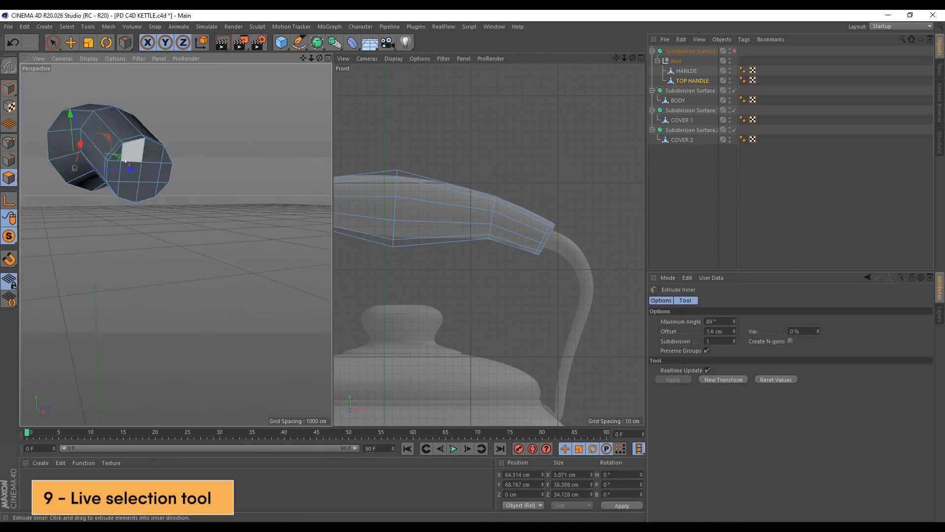
{"action": "right_click_drag", "start_coordinate": [99, 153], "coordinate": [129, 154], "text": "alt"}
{"action": "key", "text": "9"}
{"action": "mouse_move", "coordinate": [129, 153]}
{"action": "left_mouse_down"}
{"action": "mouse_move", "coordinate": [201, 177]}
{"action": "mouse_move", "coordinate": [121, 212]}
{"action": "mouse_move", "coordinate": [162, 204]}
{"action": "left_mouse_up"}
{"action": "key", "text": "i"}
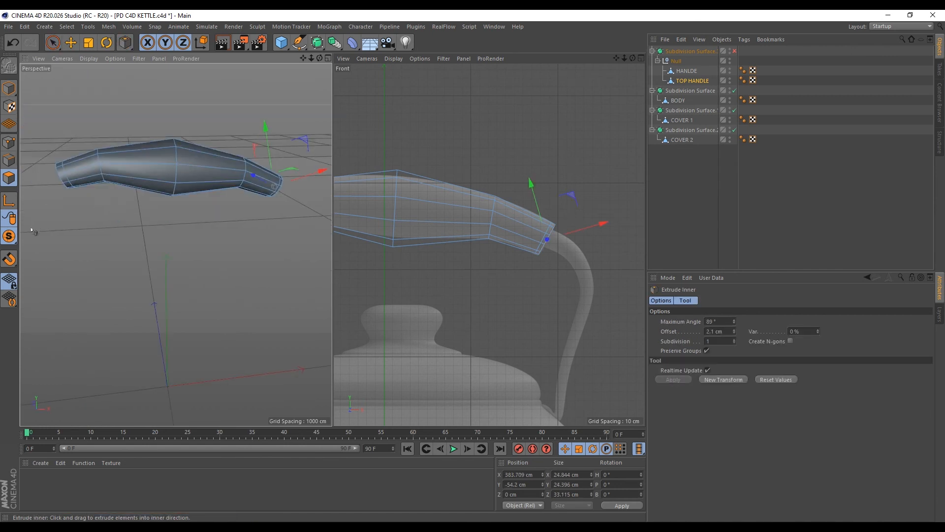
Turn off viewport solo, maximize the perspective view, and enable the Subdivision Surface over the handle group
{"action": "left_click_drag", "start_coordinate": [8, 236], "coordinate": [89, 245]}
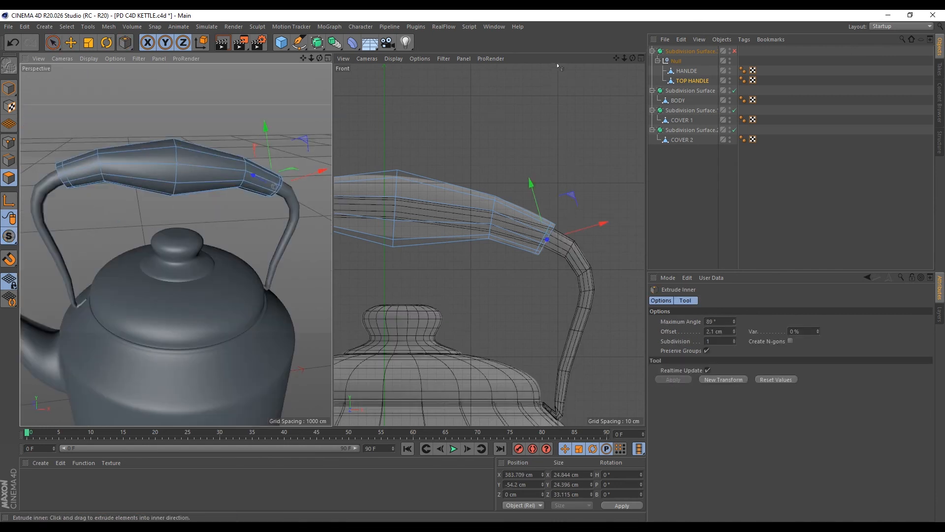
{"action": "left_click", "coordinate": [328, 57]}
{"action": "scroll", "coordinate": [416, 174], "scroll_direction": "down", "scroll_amount": 4}
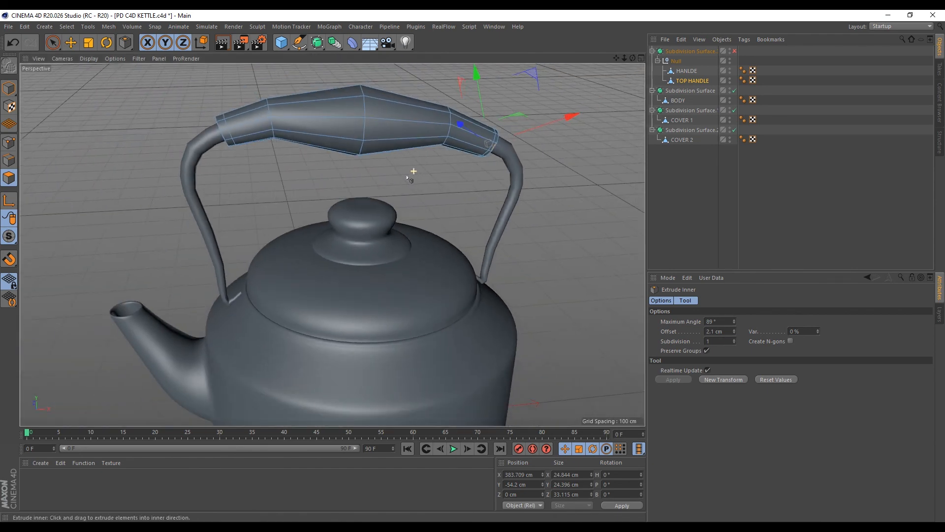
{"action": "scroll", "coordinate": [348, 176], "scroll_direction": "down", "scroll_amount": 3}
{"action": "left_click_drag", "start_coordinate": [369, 256], "coordinate": [373, 218], "text": "alt"}
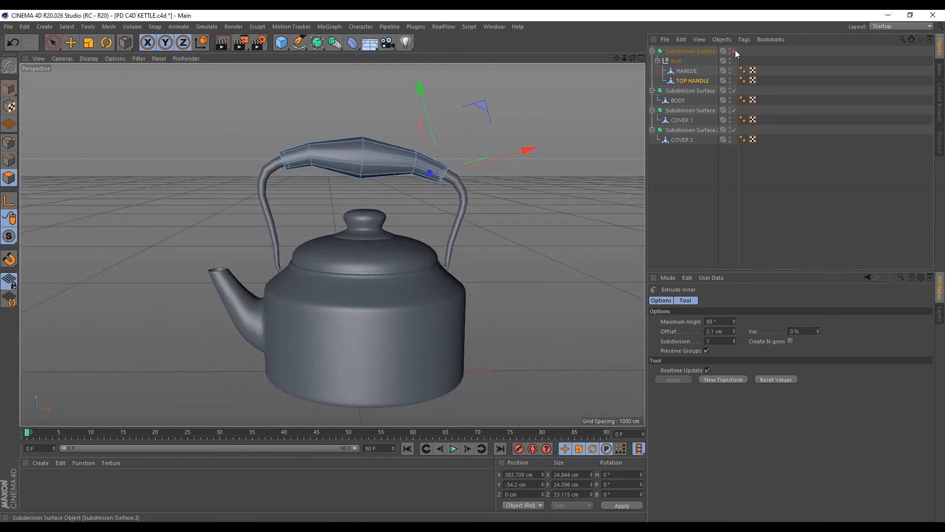
{"action": "left_click", "coordinate": [734, 51]}
{"action": "mouse_move", "coordinate": [355, 242]}
{"action": "left_mouse_down", "text": "alt"}
{"action": "mouse_move", "coordinate": [341, 229]}
{"action": "mouse_move", "coordinate": [356, 241]}
{"action": "left_mouse_up", "text": "alt"}
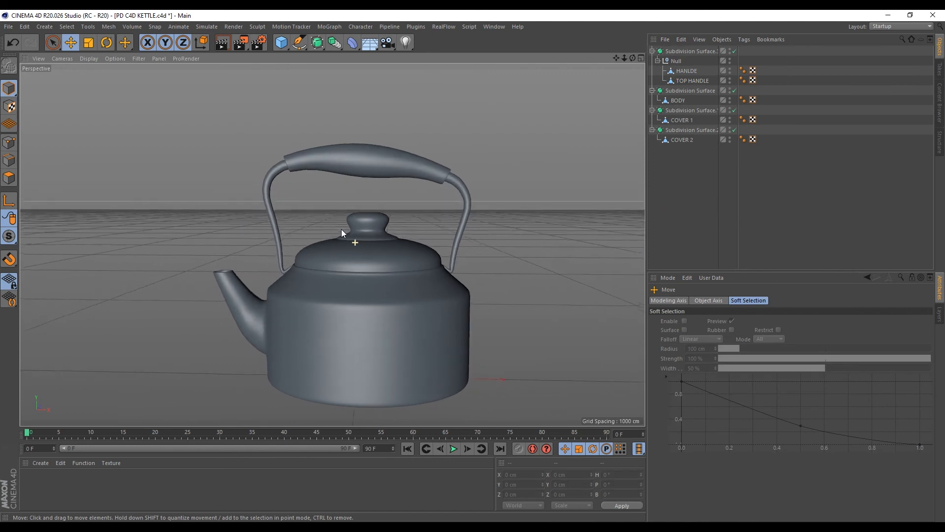
{"action": "scroll", "coordinate": [312, 215], "scroll_direction": "down", "scroll_amount": 3}
{"action": "scroll", "coordinate": [352, 319], "scroll_direction": "up", "scroll_amount": 2}
{"action": "left_click_drag", "start_coordinate": [362, 327], "coordinate": [354, 274], "text": "alt"}
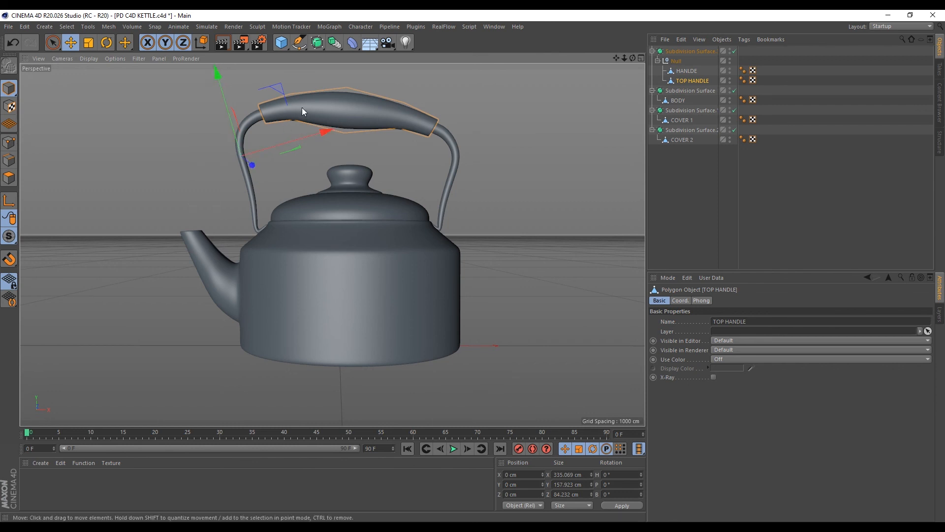
{"action": "left_click", "coordinate": [686, 71]}
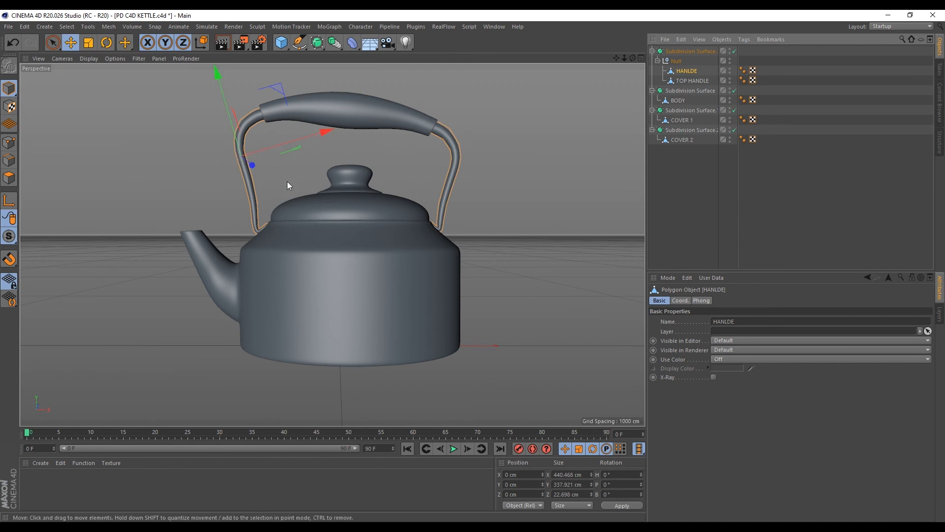
{"action": "right_click", "coordinate": [412, 158]}
{"action": "key", "text": "Escape"}
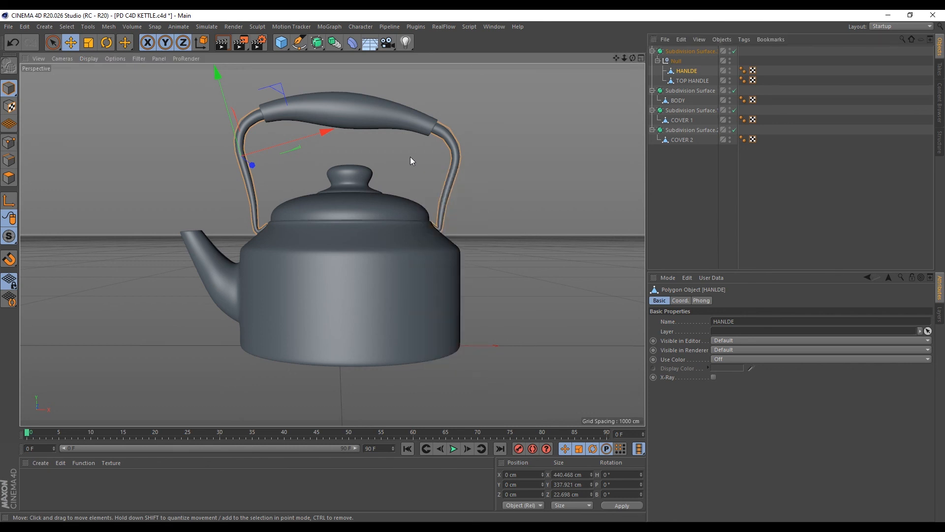
Center TOP HANDLE's axis on all its points using the Axis Center tool
{"action": "left_click", "coordinate": [689, 83]}
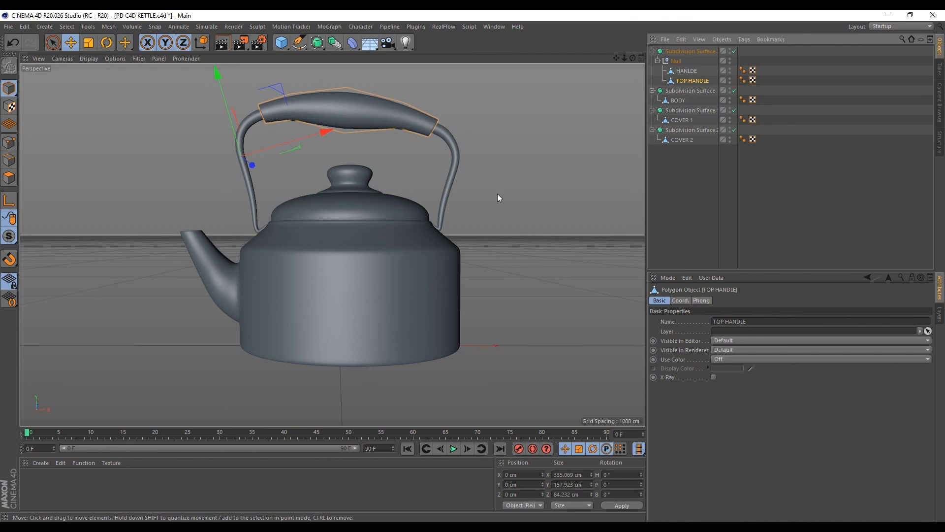
{"action": "left_click", "coordinate": [108, 29]}
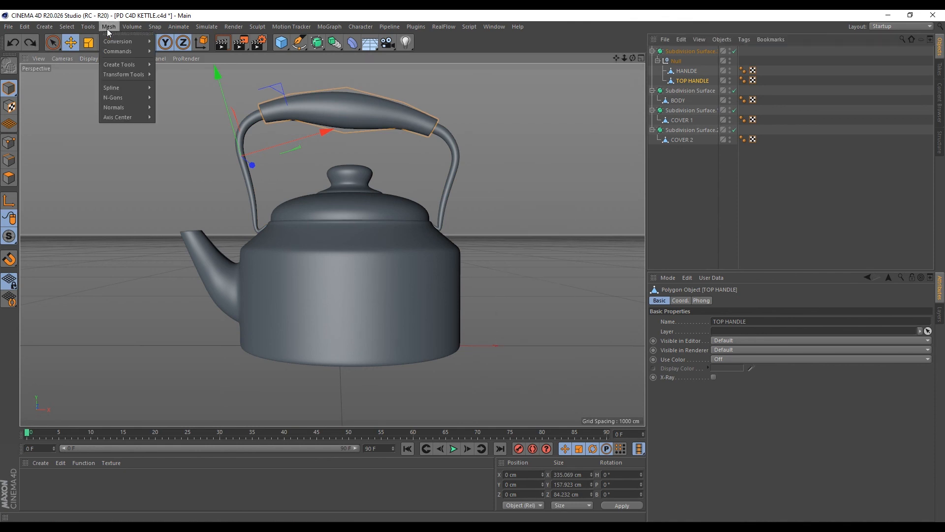
{"action": "mouse_move", "coordinate": [146, 117]}
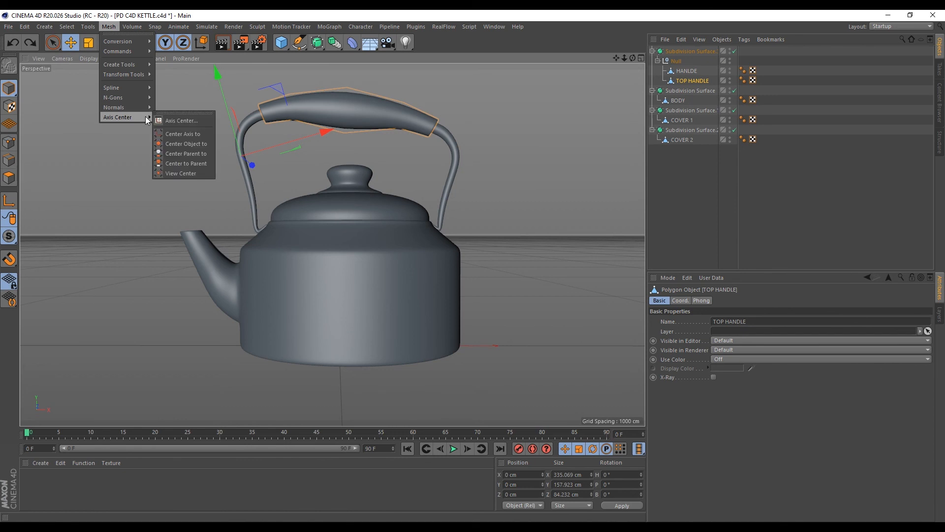
{"action": "left_click", "coordinate": [180, 119]}
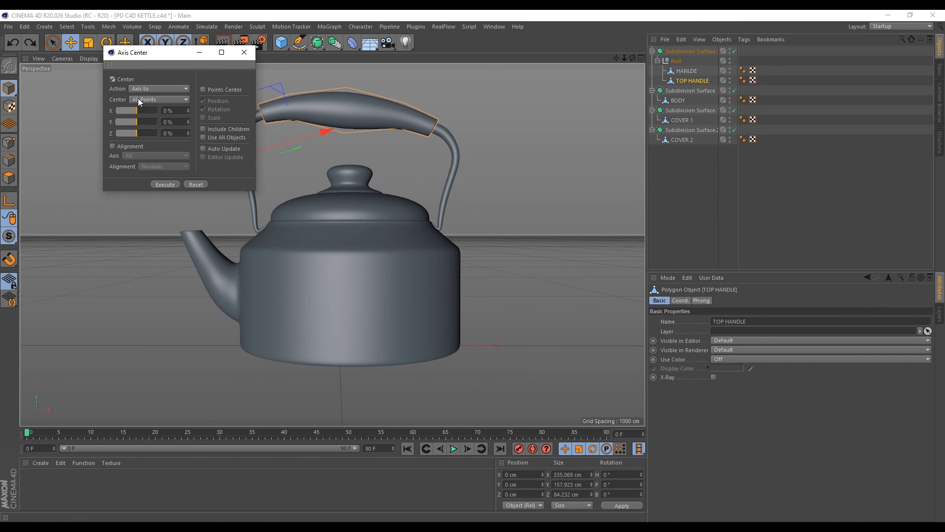
{"action": "left_click", "coordinate": [164, 184]}
{"action": "left_click", "coordinate": [199, 53]}
Rename HANLDE to HANDLE and center its axis on its geometry
{"action": "left_click", "coordinate": [687, 70]}
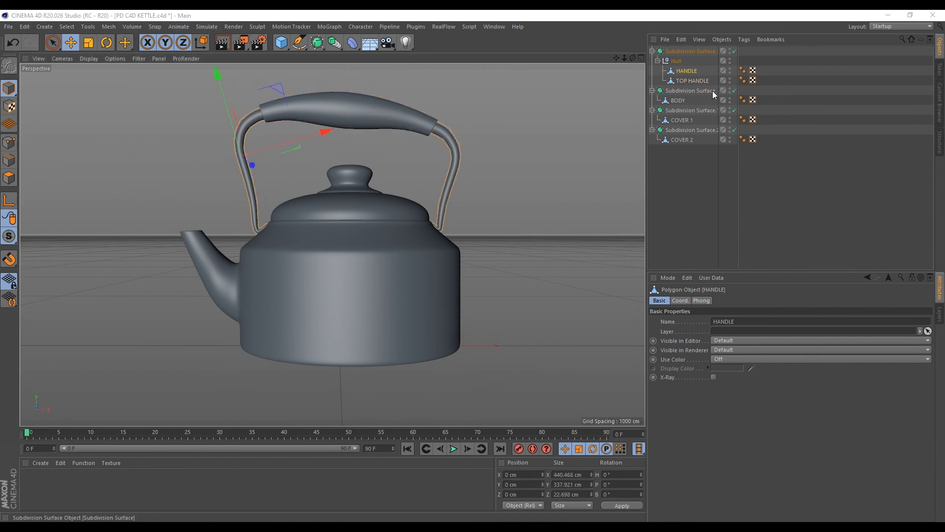
{"action": "left_click", "coordinate": [109, 28]}
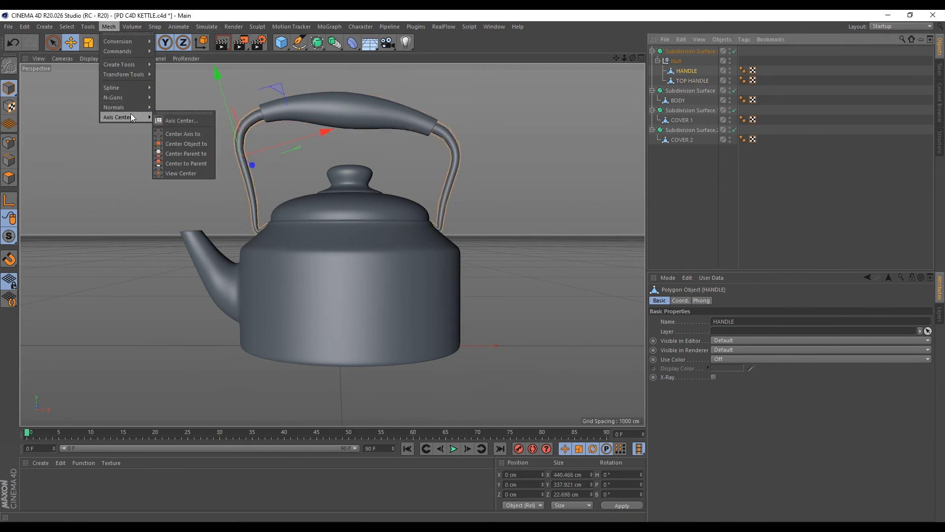
{"action": "left_click", "coordinate": [183, 136]}
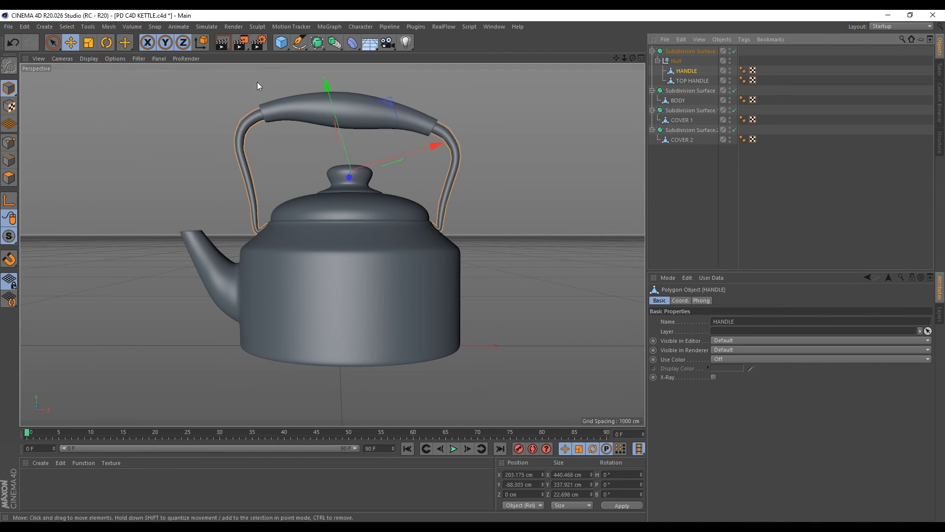
{"action": "left_click", "coordinate": [201, 44]}
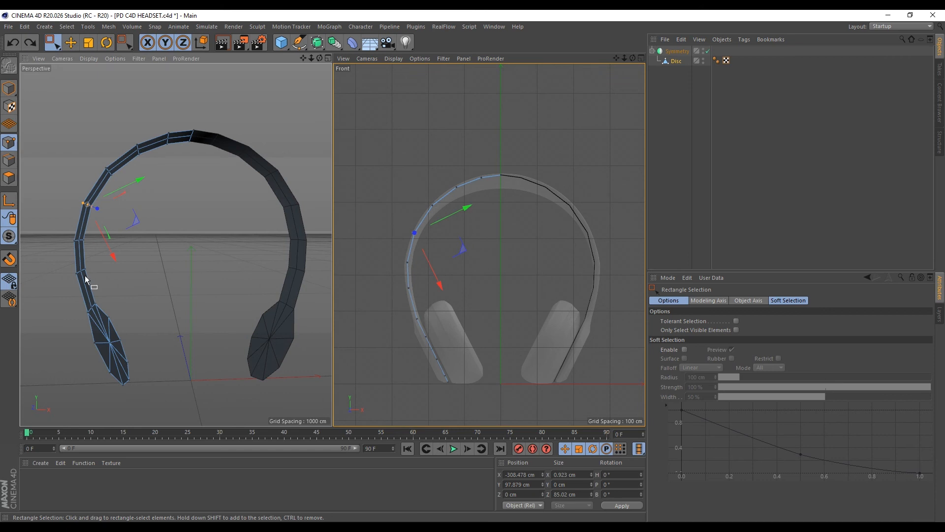
In the headset project, make Subdivision Surface.1 editable, move Disc to the top of the hierarchy, and delete the leftover parent
{"action": "scroll", "coordinate": [424, 362], "scroll_direction": "up", "scroll_amount": 5}
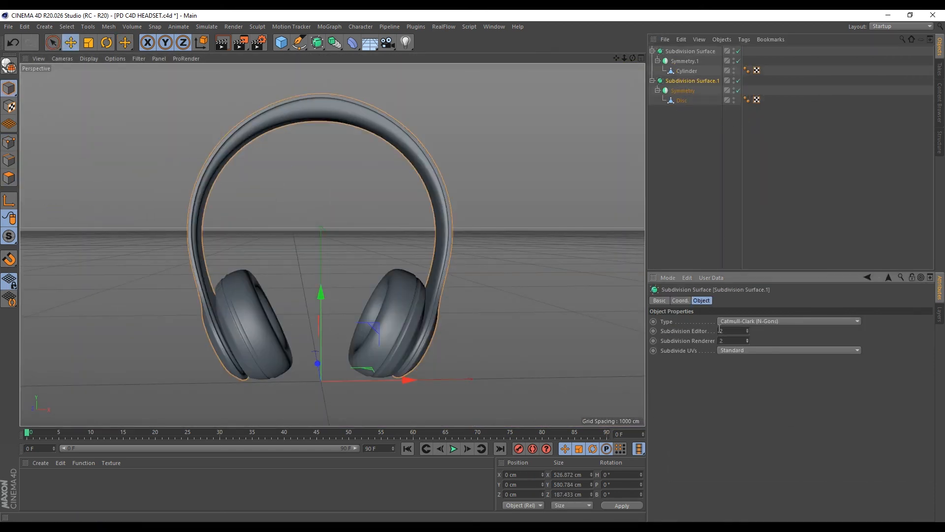
{"action": "key", "text": "c"}
{"action": "left_click_drag", "start_coordinate": [675, 93], "coordinate": [672, 49]}
{"action": "left_click", "coordinate": [677, 89]}
{"action": "key", "text": "Delete"}
{"action": "left_click", "coordinate": [671, 51]}
Try moving the Disc headband upward, undo the move, and clear the selection
{"action": "left_click_drag", "start_coordinate": [308, 296], "coordinate": [329, 205]}
{"action": "key", "text": "ctrl+z"}
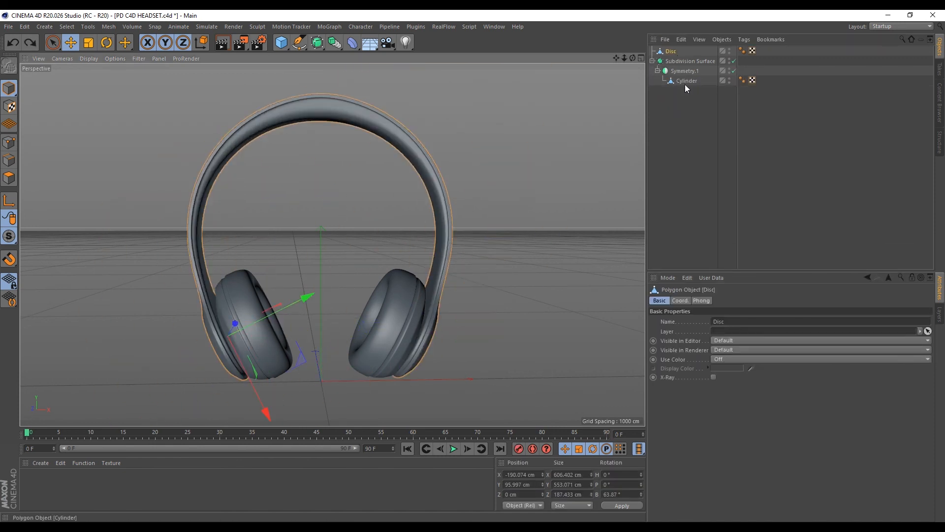
{"action": "left_click", "coordinate": [763, 119]}
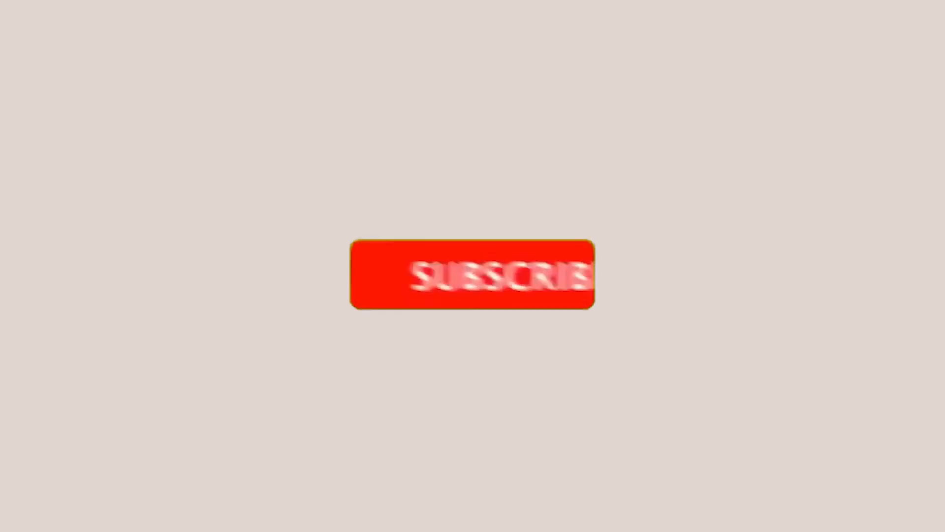